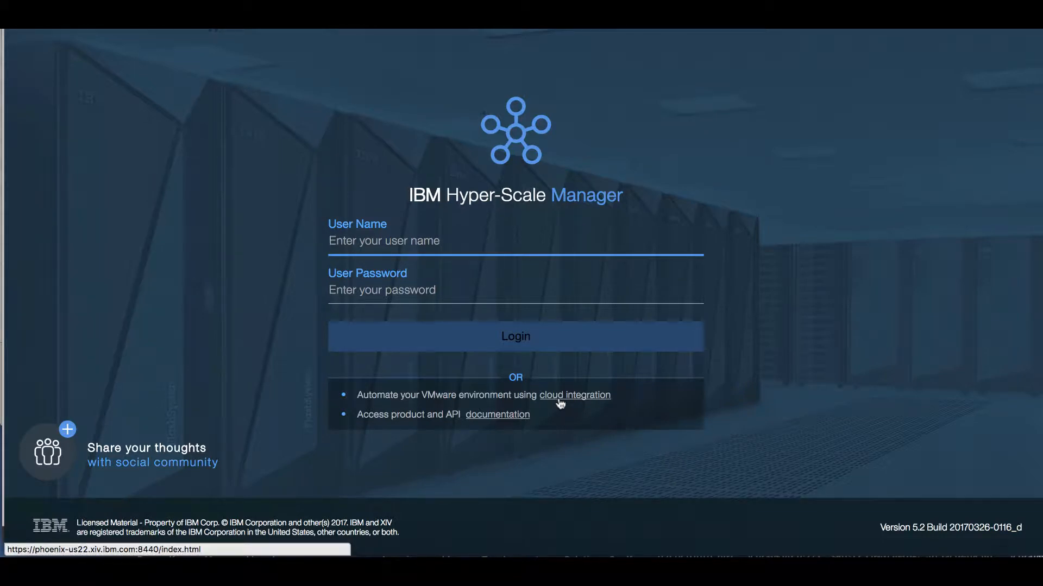
Step: Check the product and API documentation, then open the developerWorks community forum from the login page
click(491, 417)
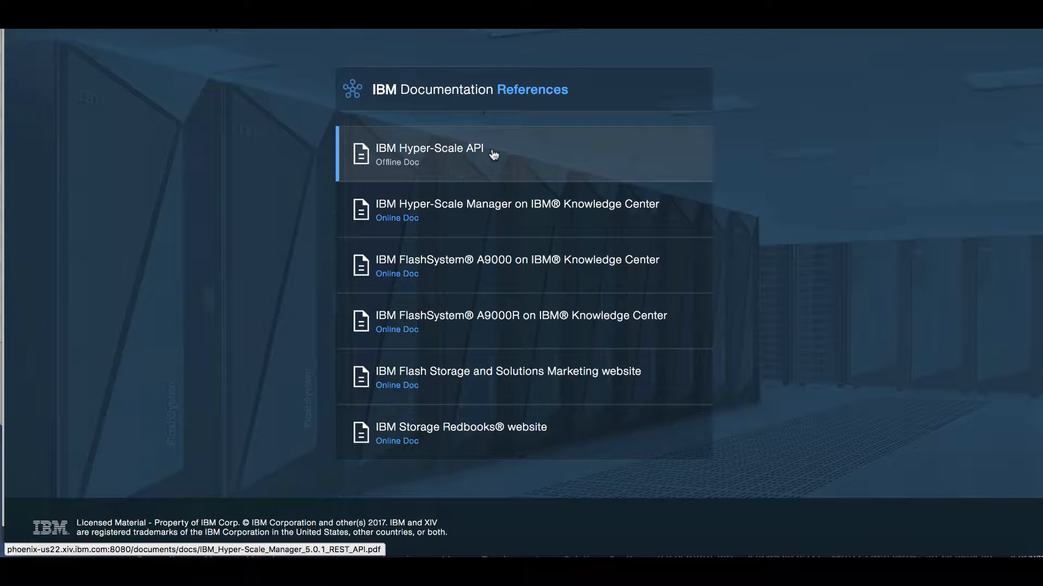
click(785, 25)
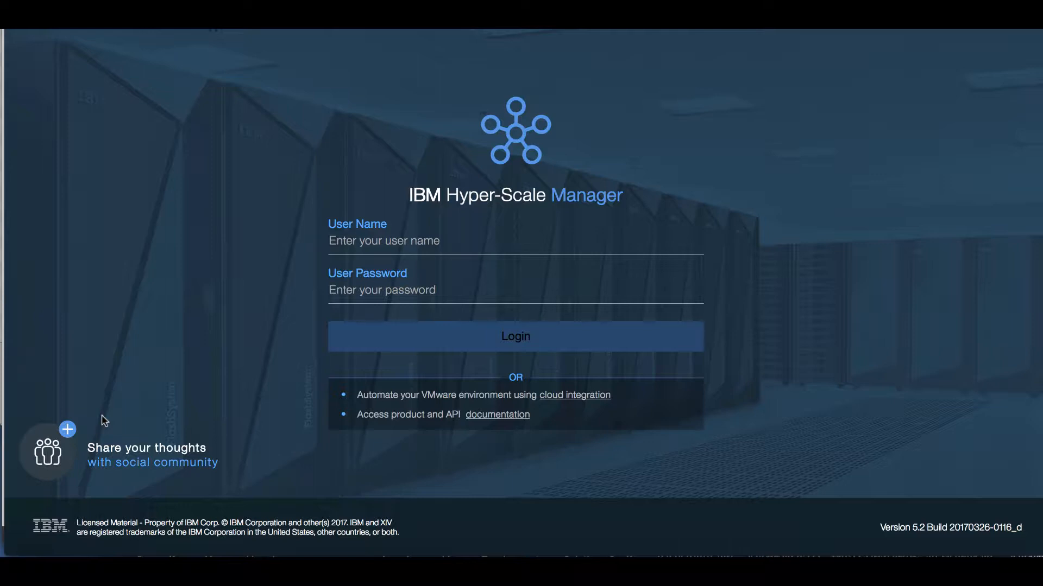
click(67, 430)
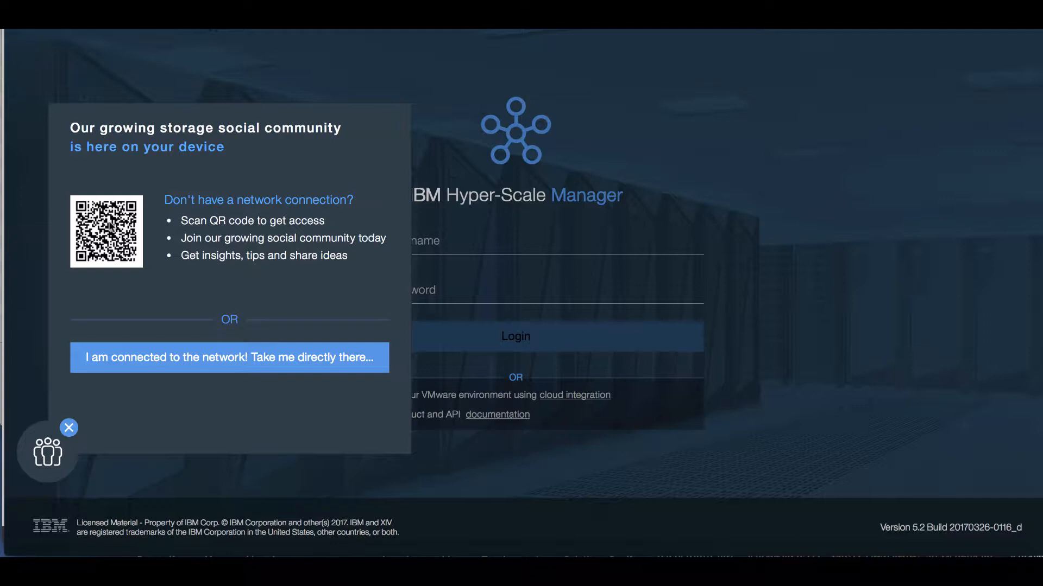
click(175, 357)
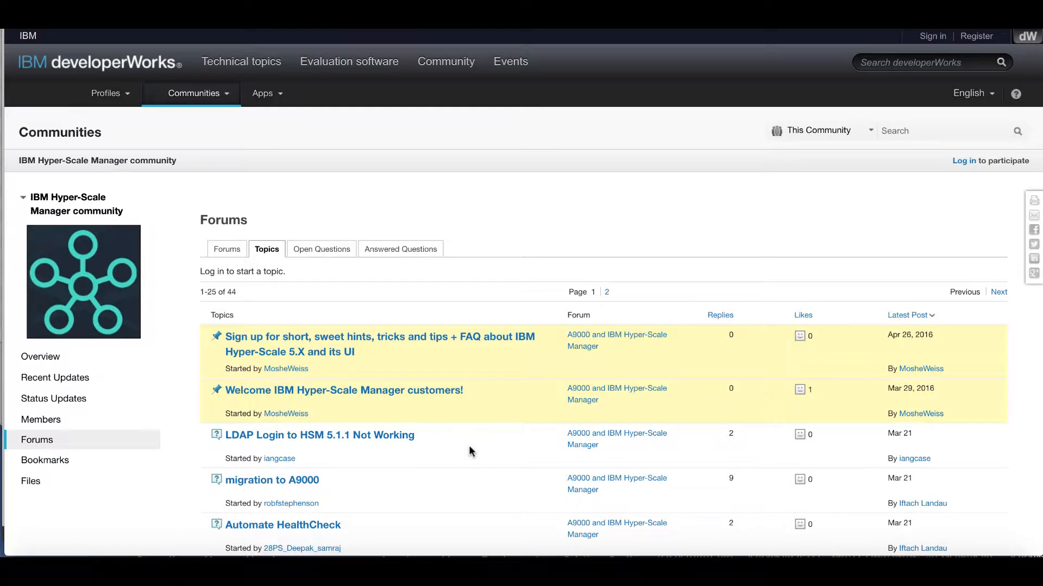
Step: Scroll down the 44 forum topics and back up before returning to the login page
scroll(469, 450, down, 4)
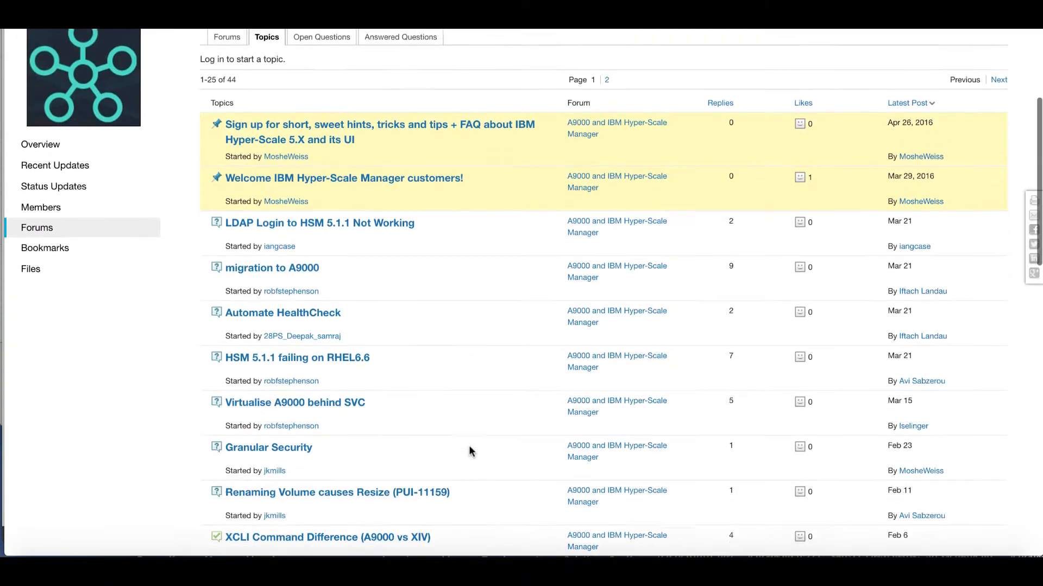
scroll(470, 451, down, 5)
scroll(469, 451, up, 5)
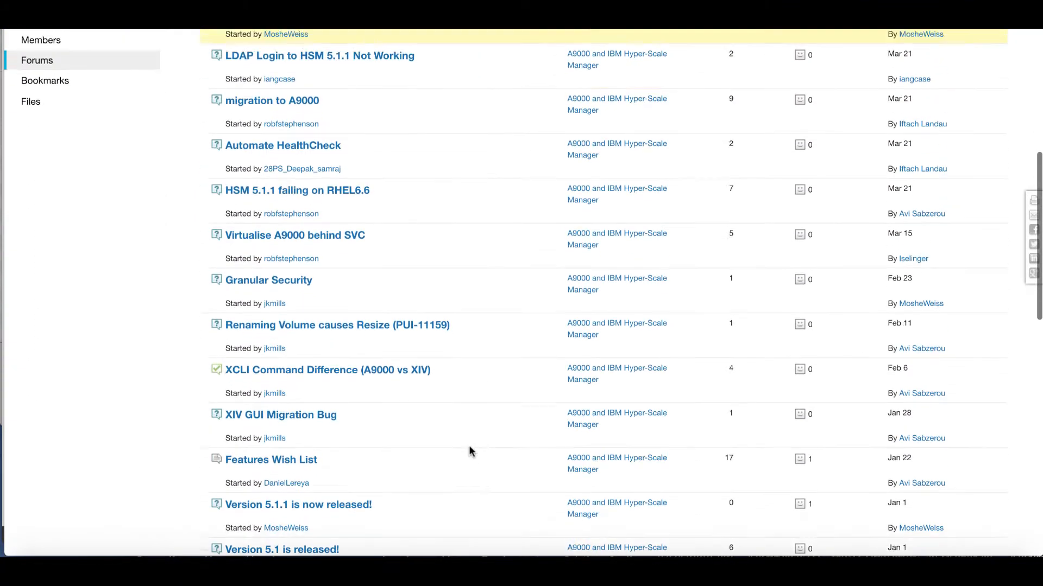
scroll(468, 450, up, 5)
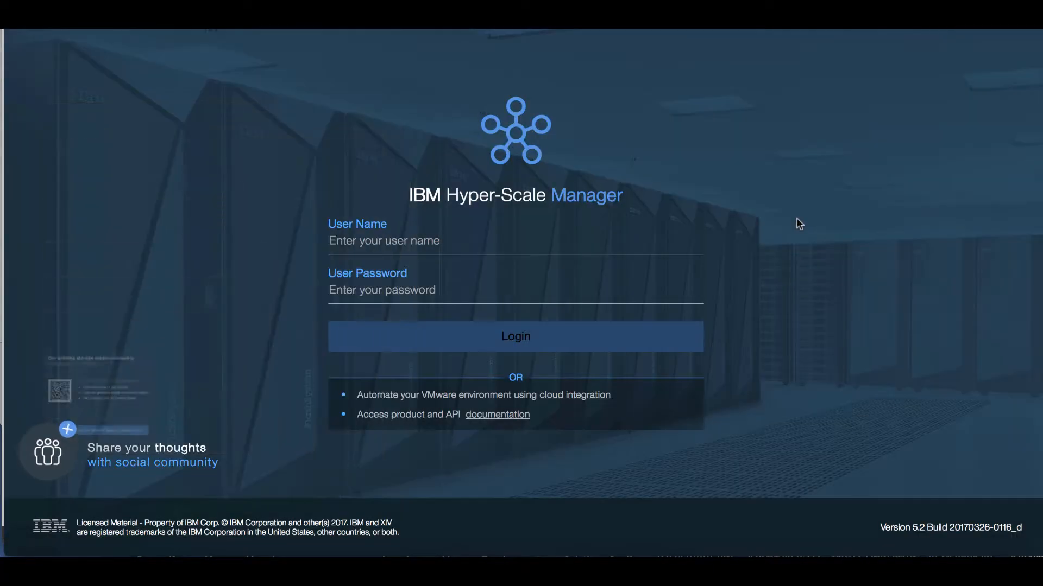
Step: Log in with the administrator user name and the account password
text(admin)
key(Tab)
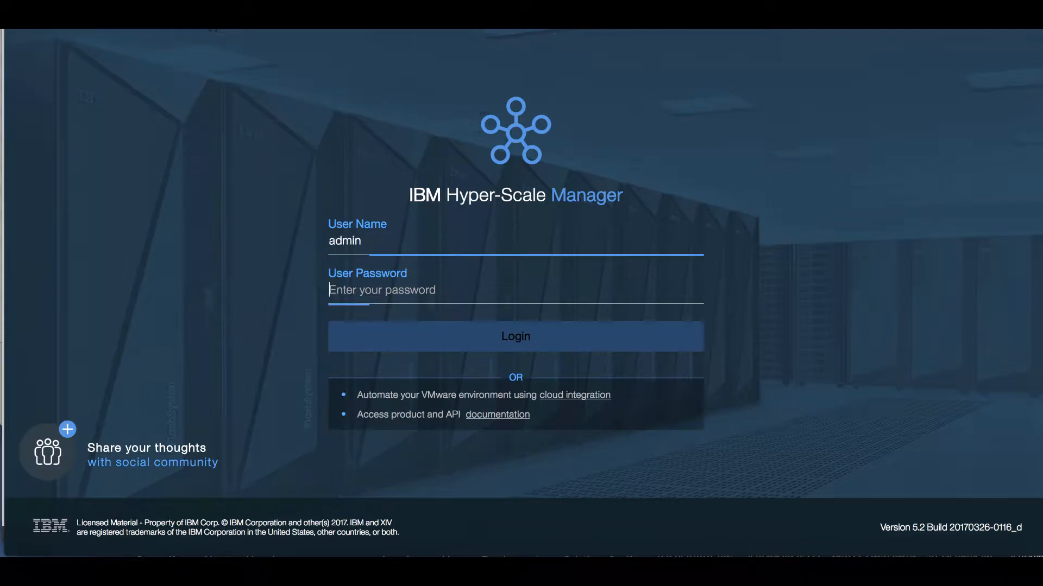
text(••••••••••••)
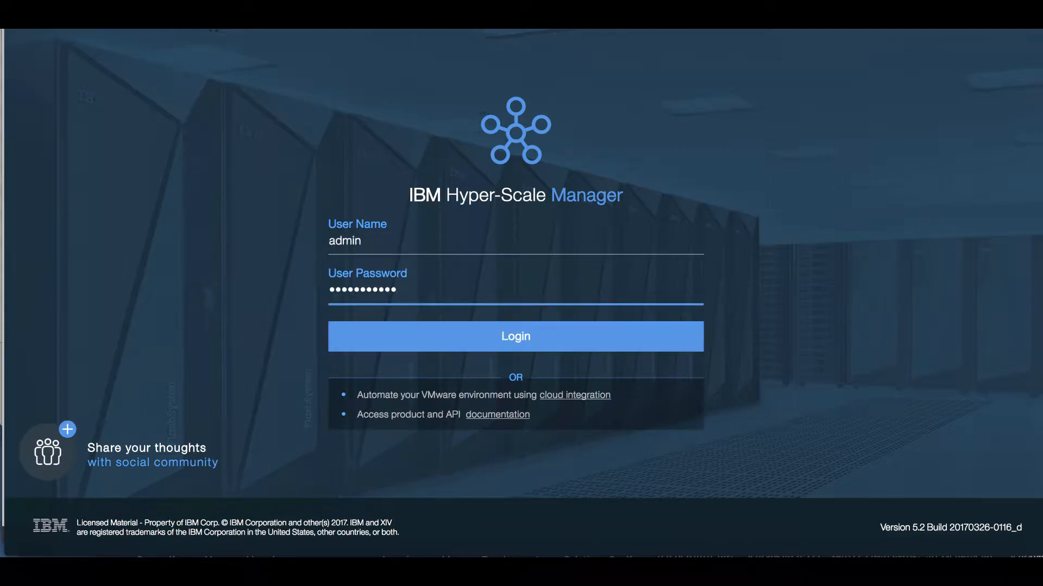
key(Return)
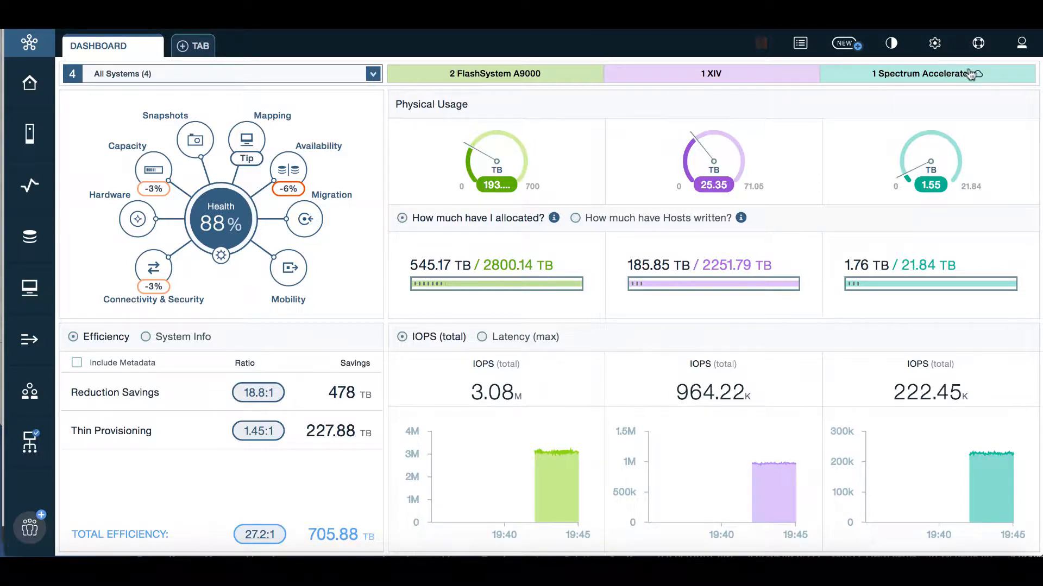
mouse_move(978, 79)
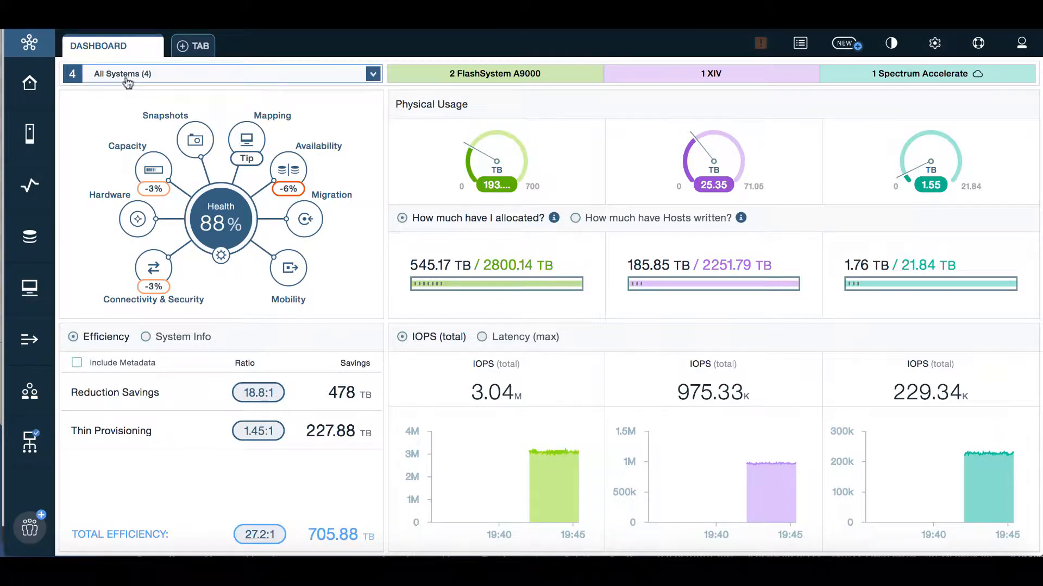
click(171, 77)
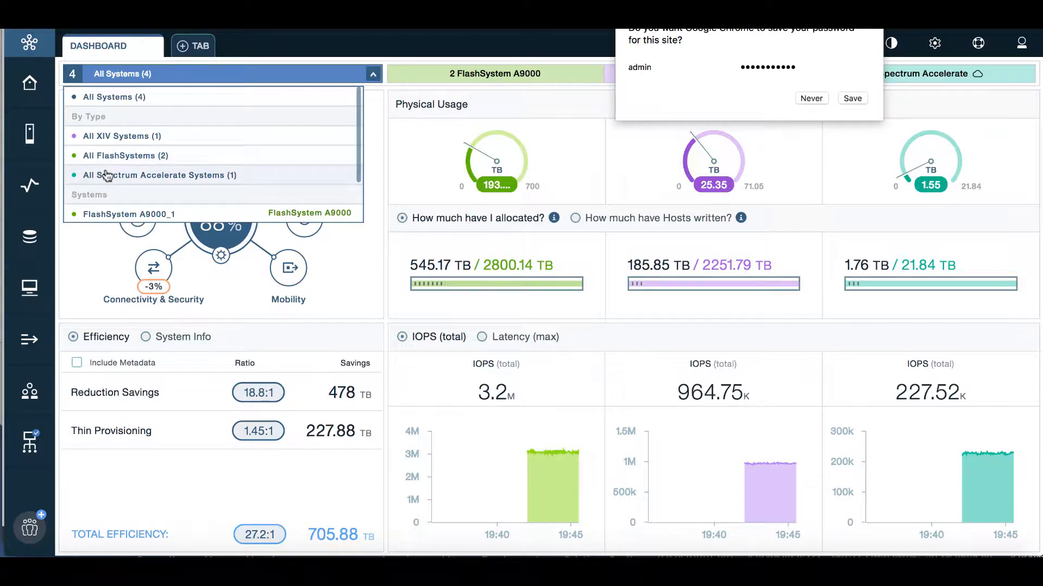
drag(356, 146, 358, 194)
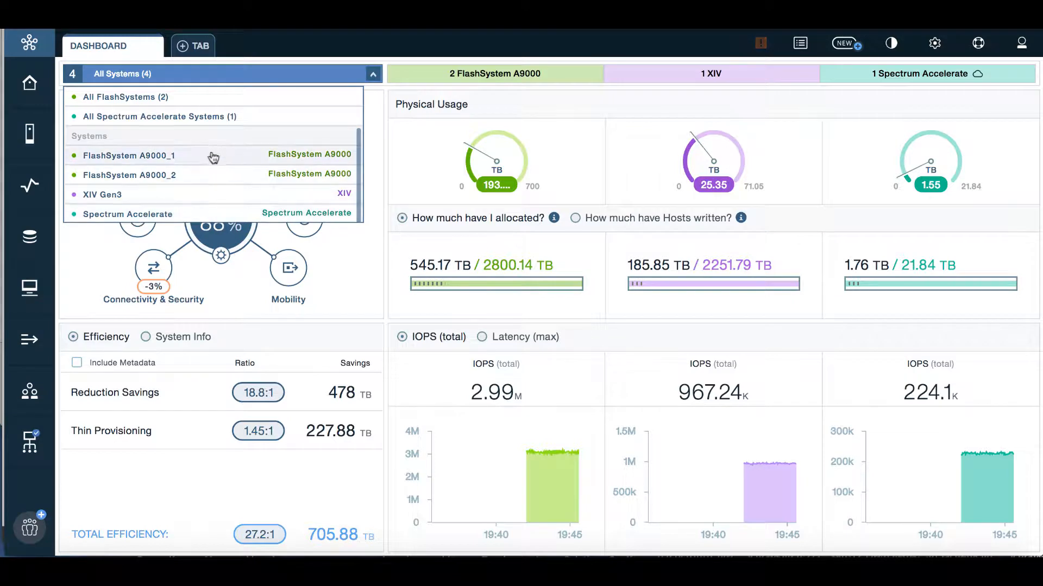
click(237, 74)
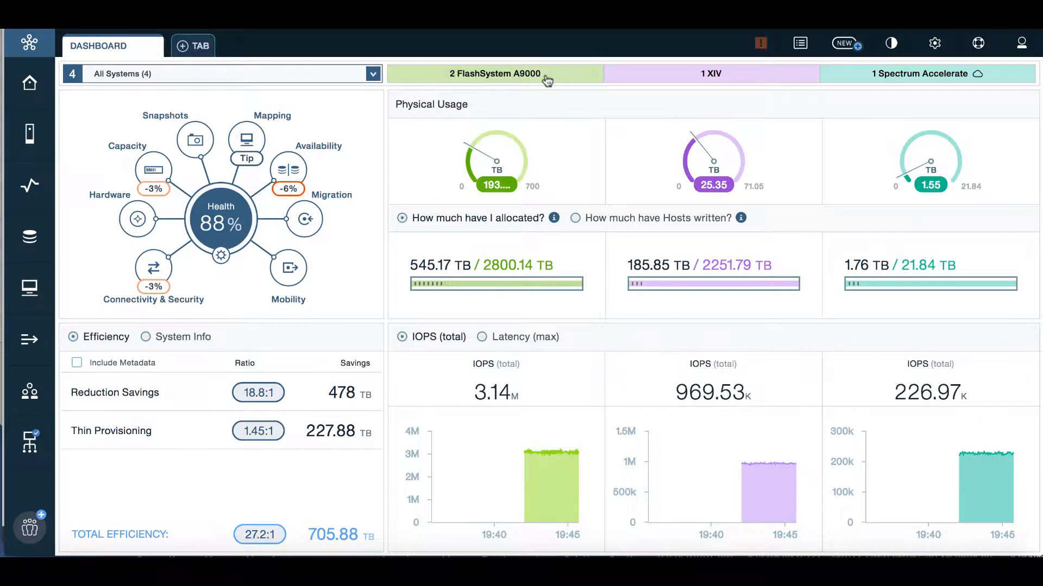
mouse_move(499, 163)
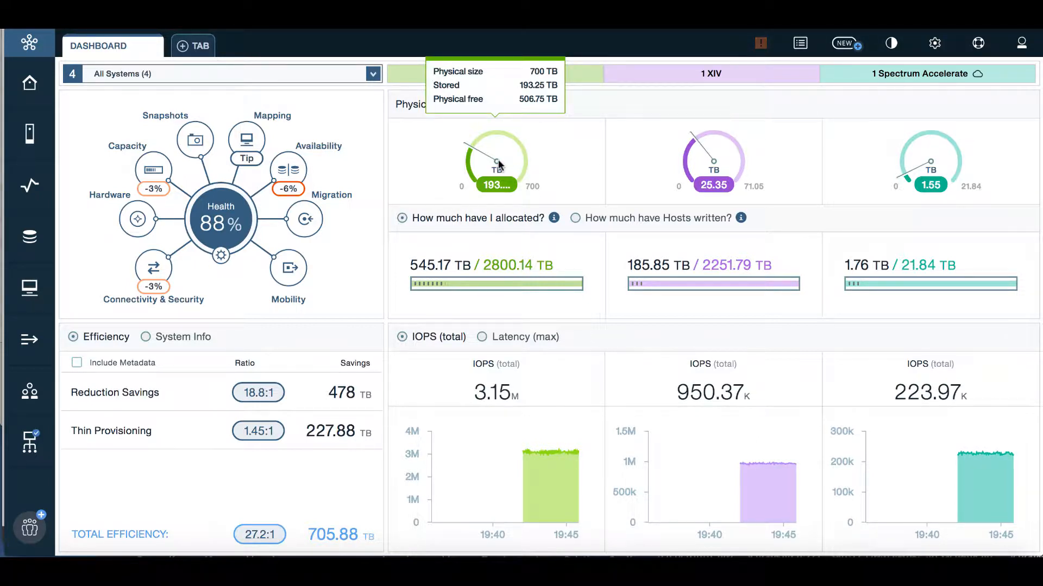
mouse_move(720, 167)
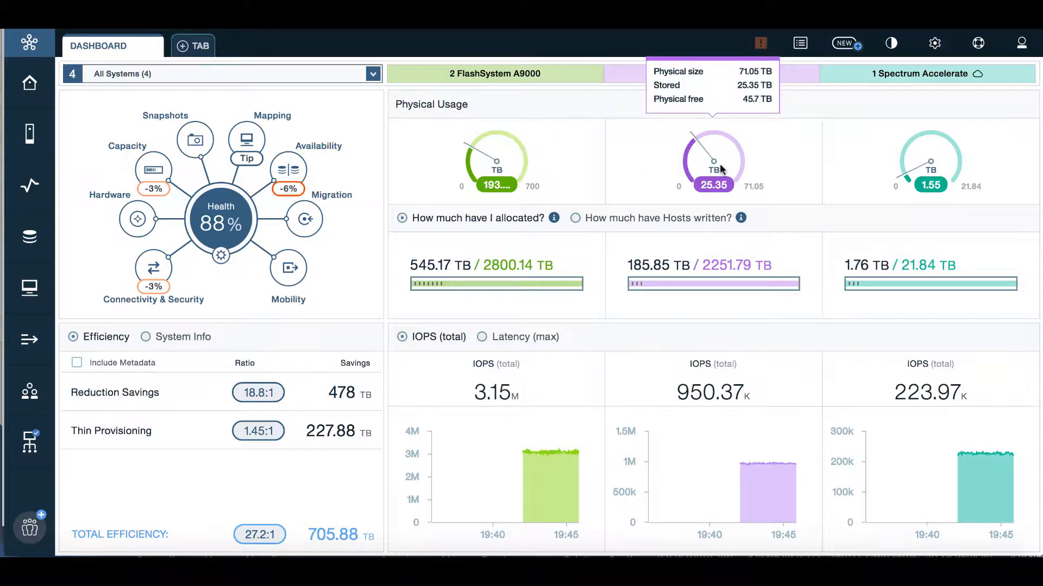
mouse_move(908, 166)
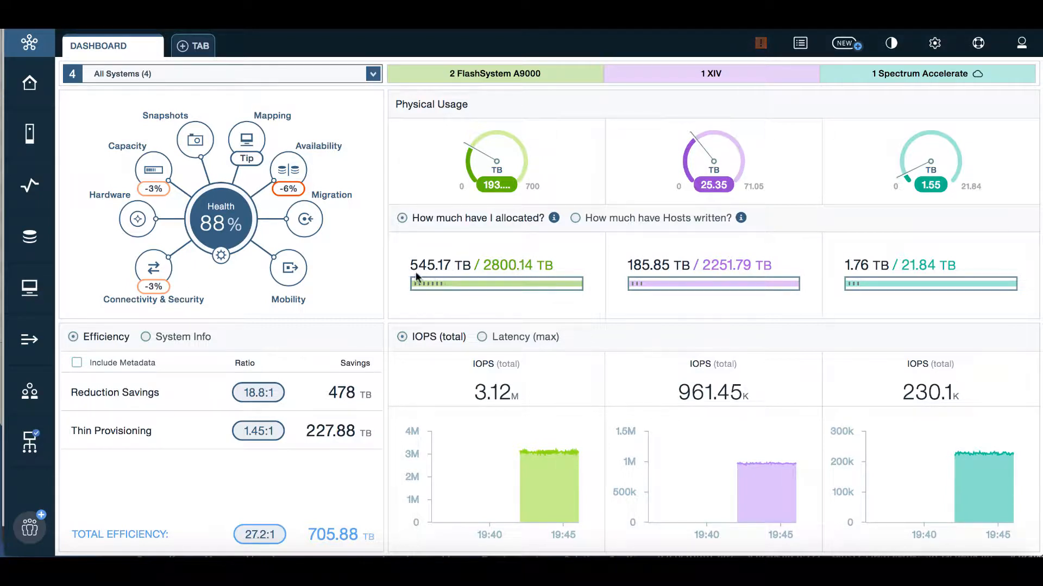
Step: Compare the hosts-written and allocated views, then chart maximum latency (0.17, 0.25, 0.40 ms)
click(576, 219)
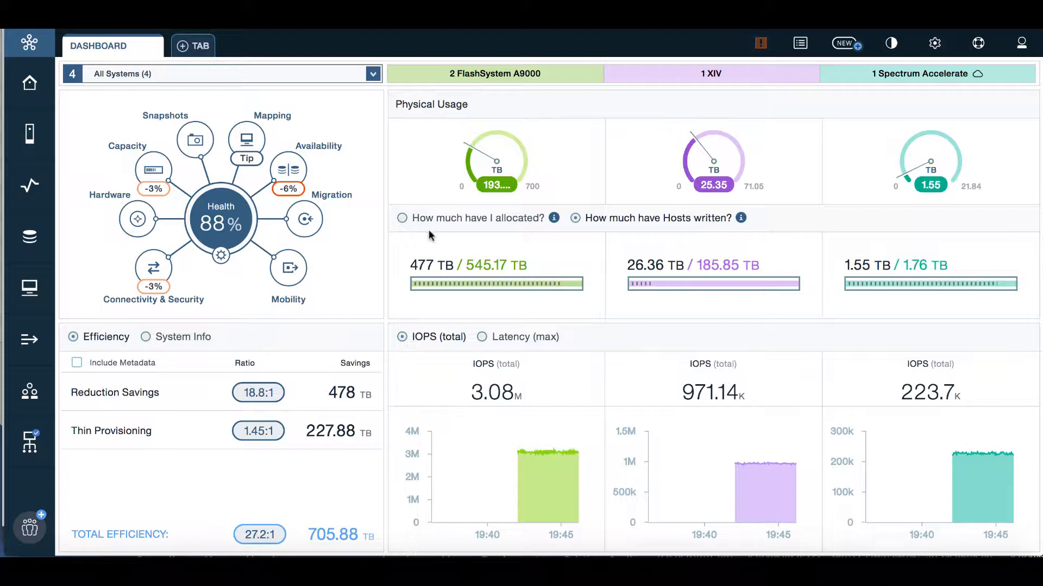
click(407, 224)
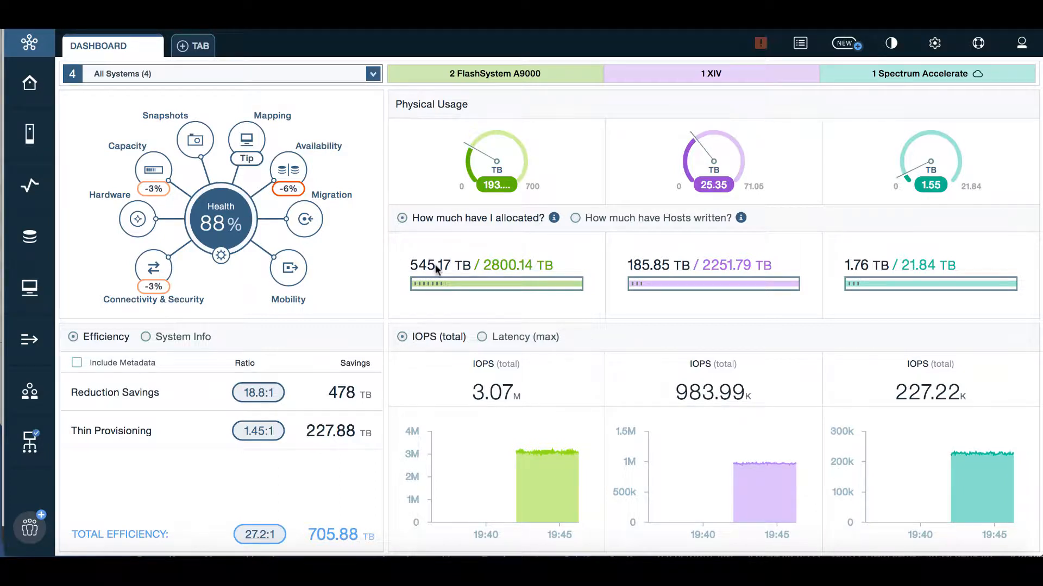
click(575, 218)
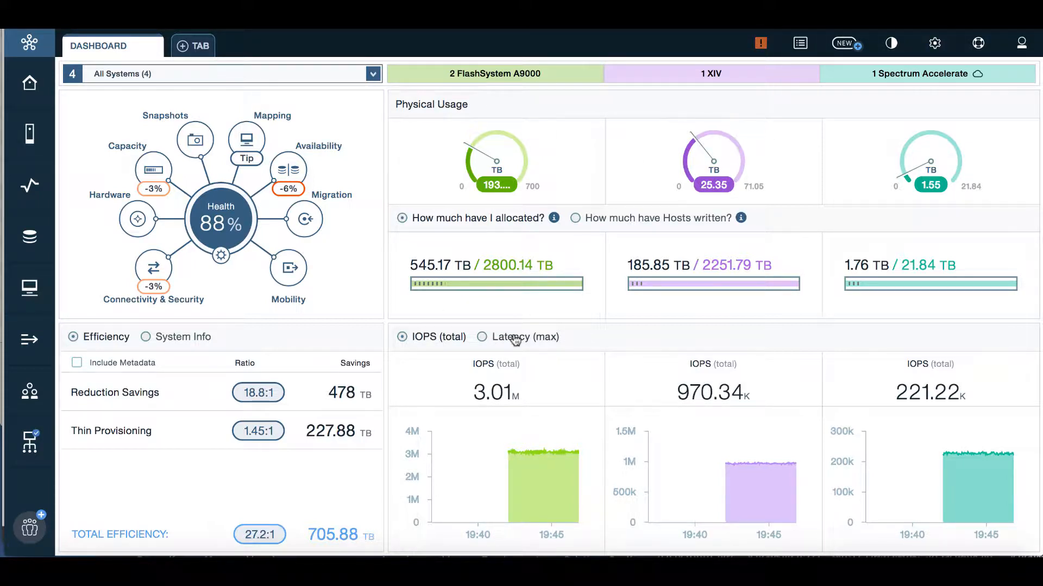
mouse_move(523, 483)
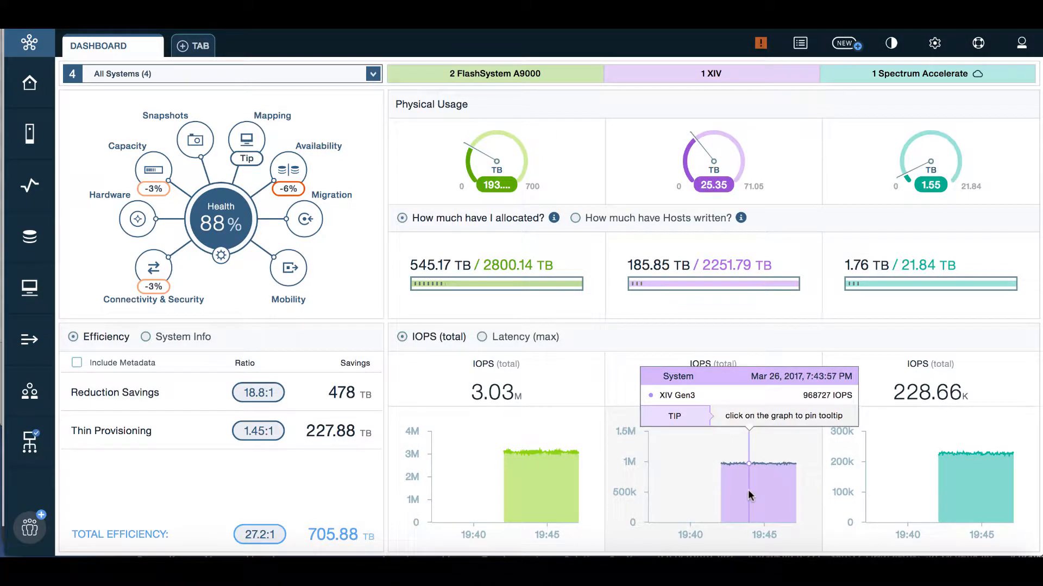
click(481, 337)
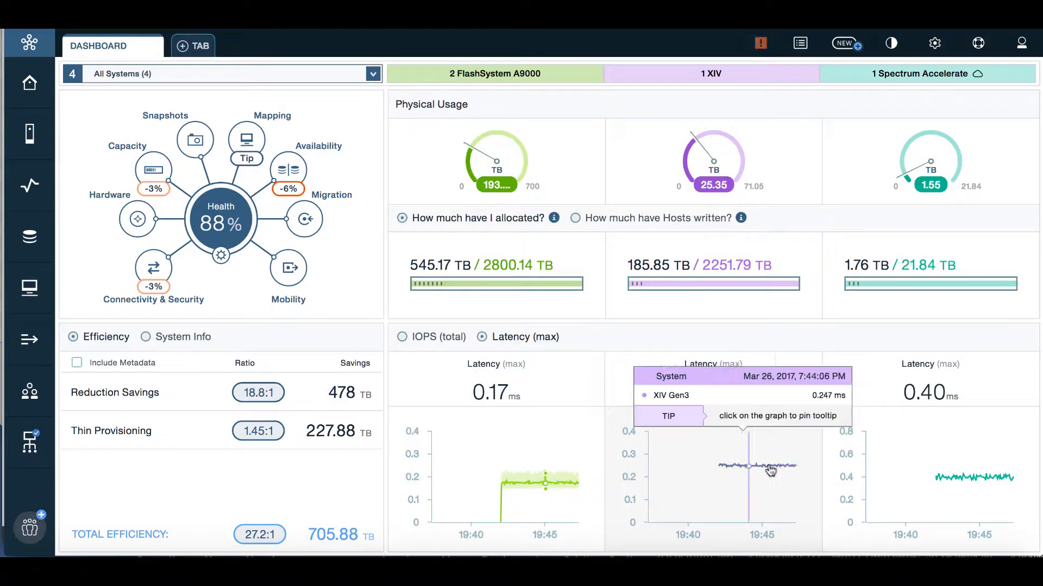
mouse_move(774, 468)
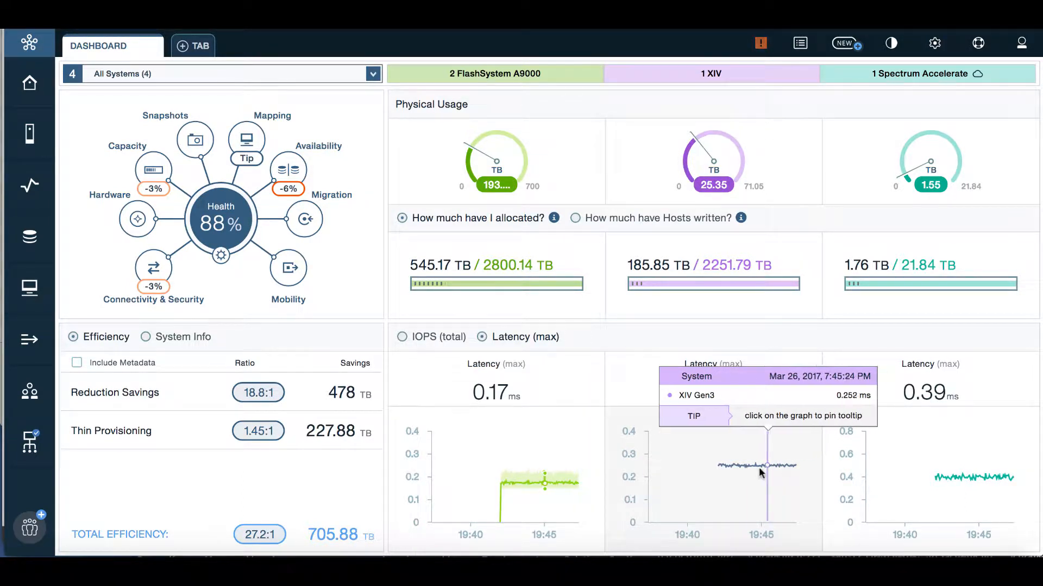
Step: Chart total IOPS again and include metadata in efficiency, giving 3.33:1 total efficiency
click(403, 338)
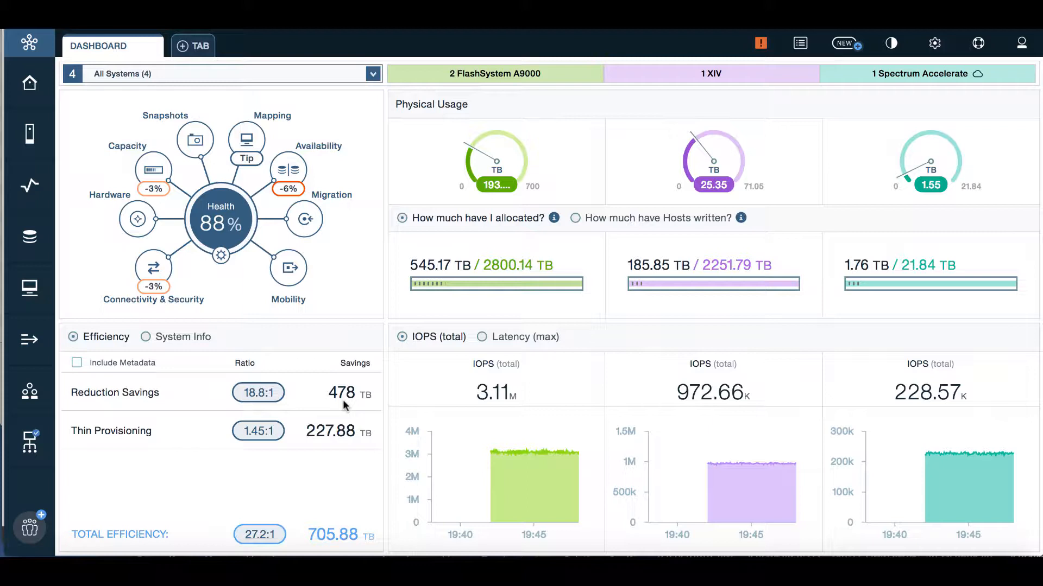
mouse_move(262, 402)
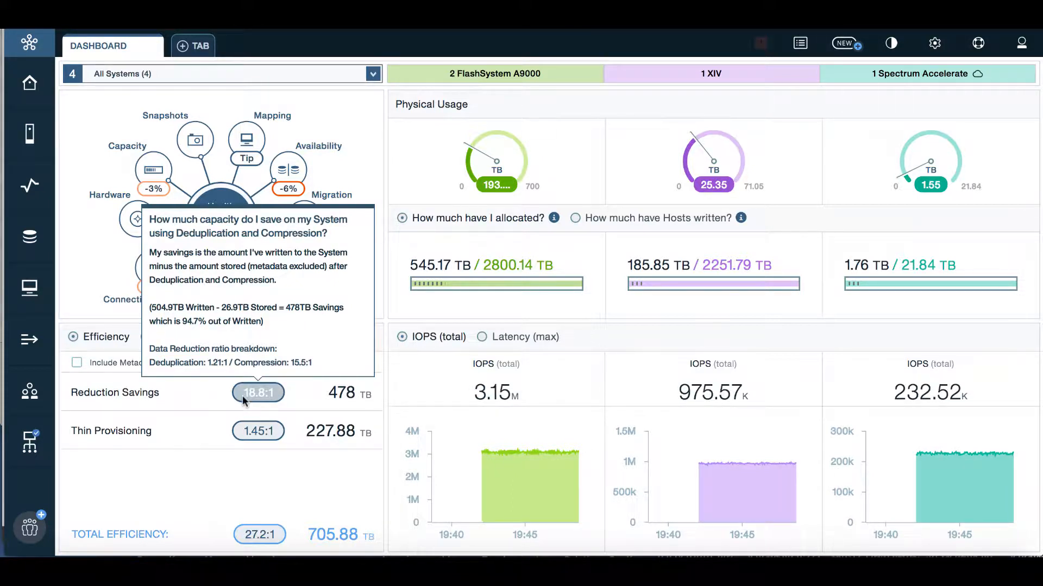
click(79, 365)
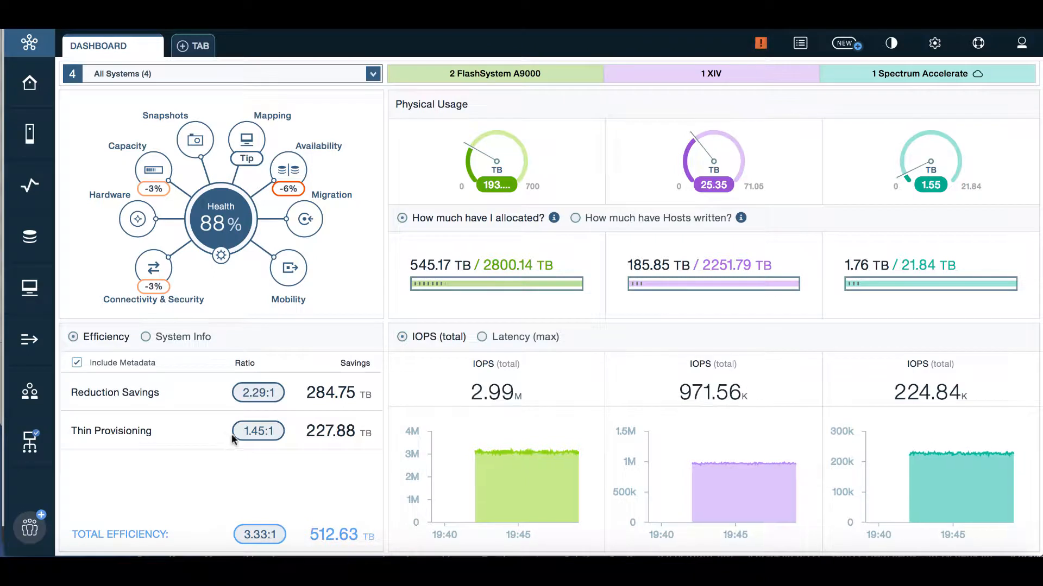
mouse_move(241, 436)
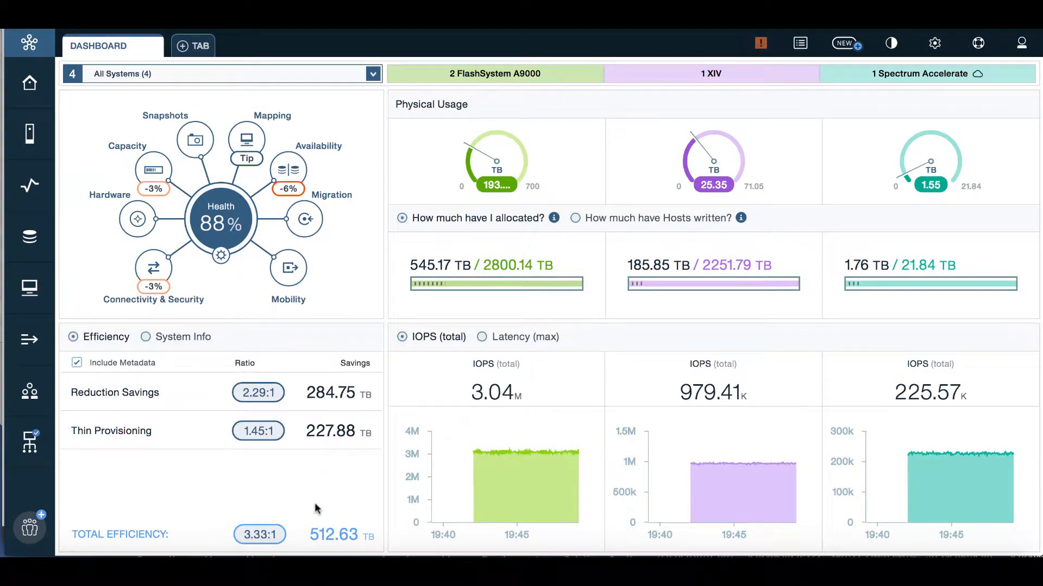
mouse_move(336, 534)
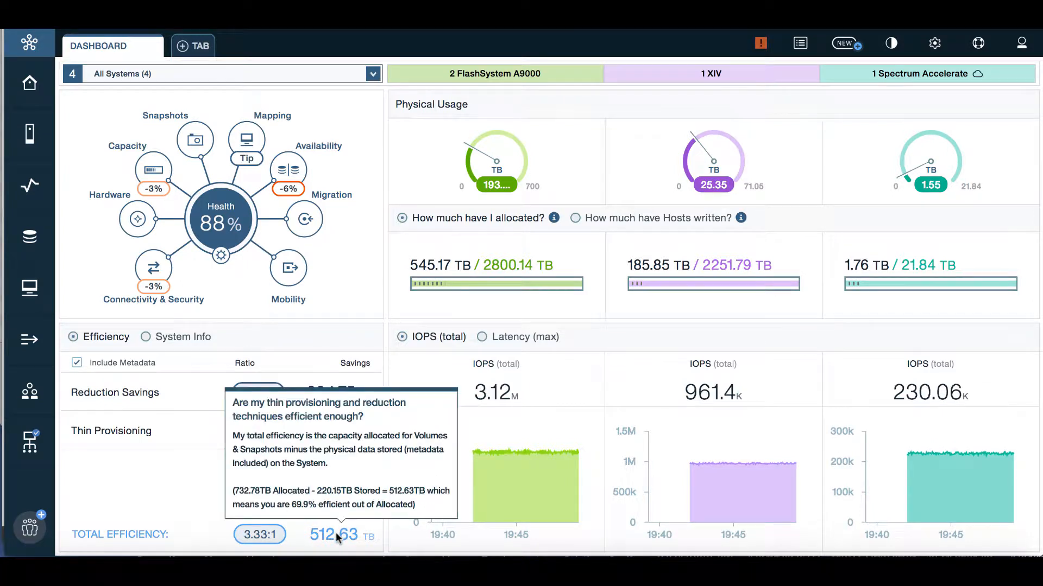
mouse_move(266, 533)
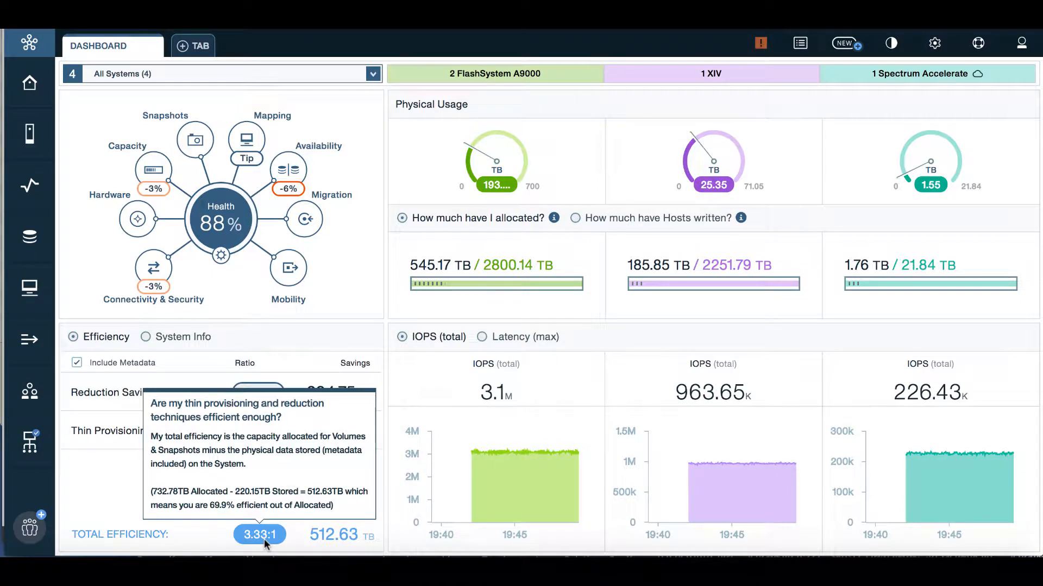
Step: Switch the lower-left panel to System Info, then back to the Efficiency figures
click(146, 337)
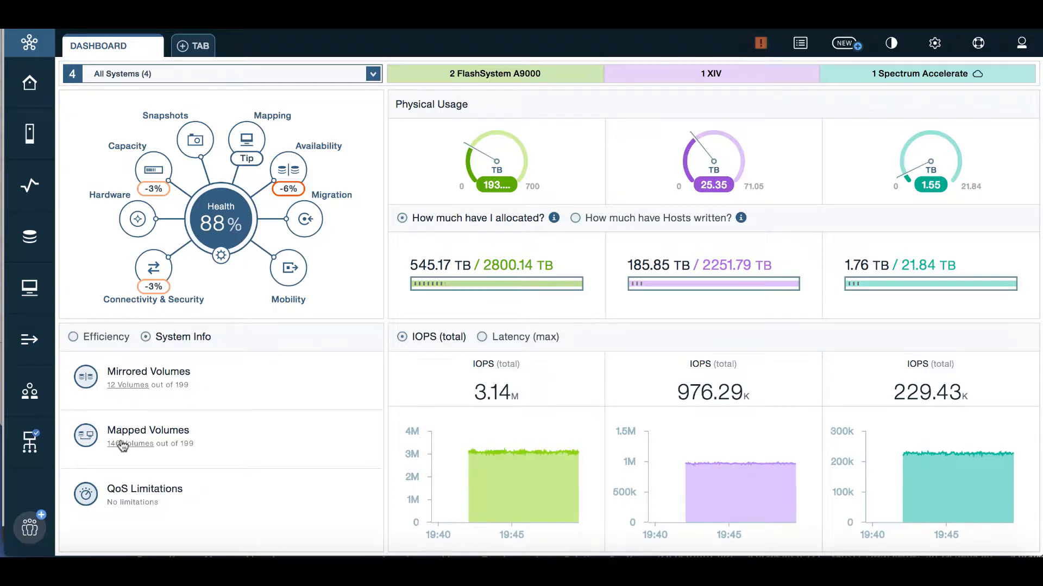
click(73, 338)
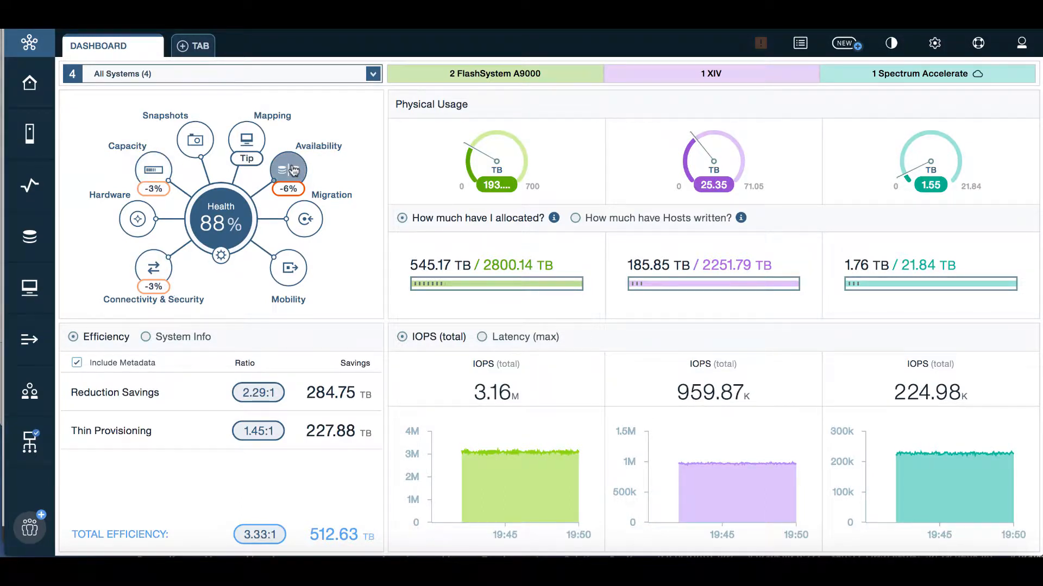
click(246, 142)
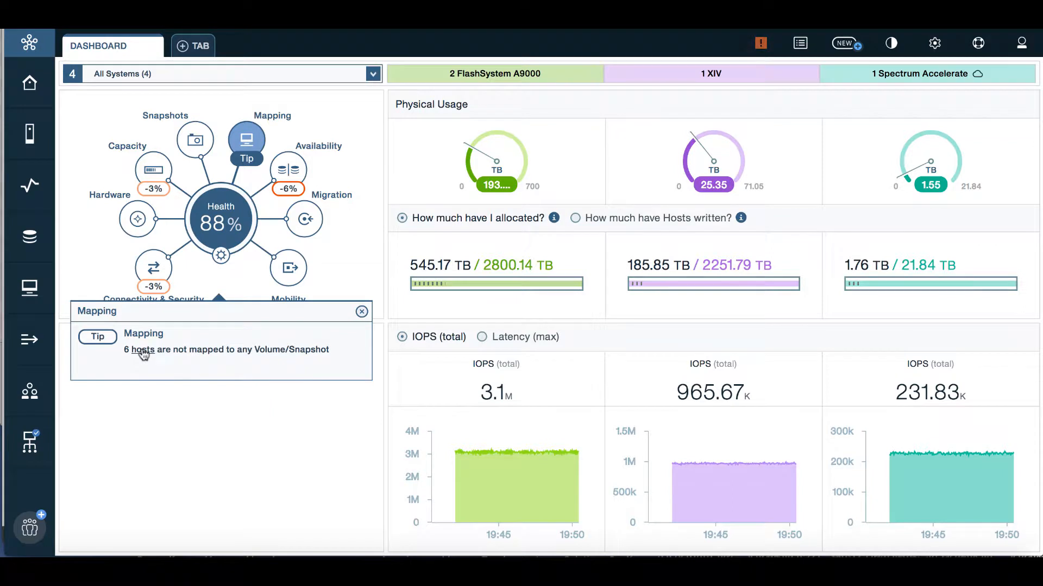
click(362, 311)
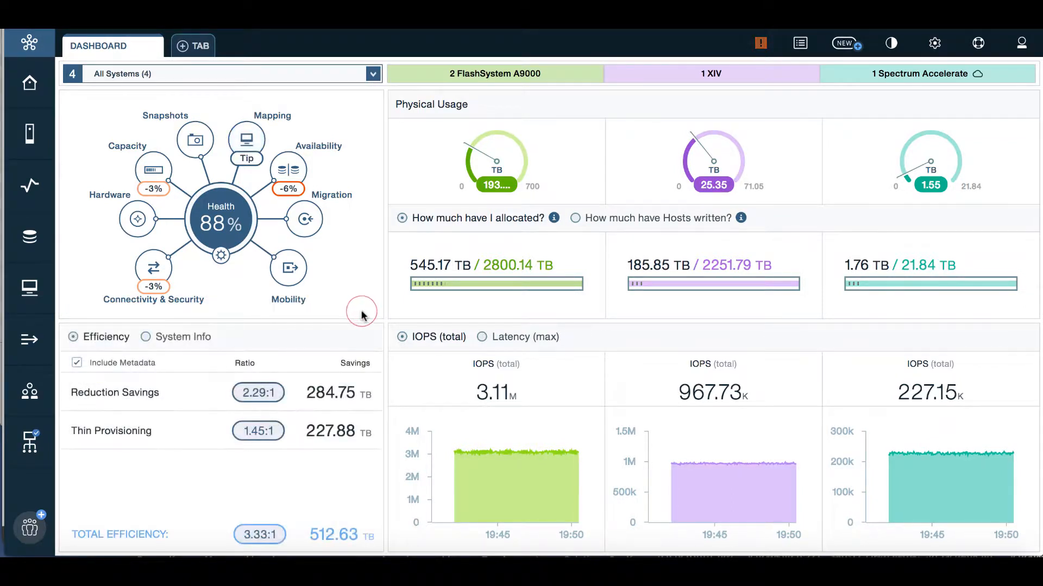
click(291, 173)
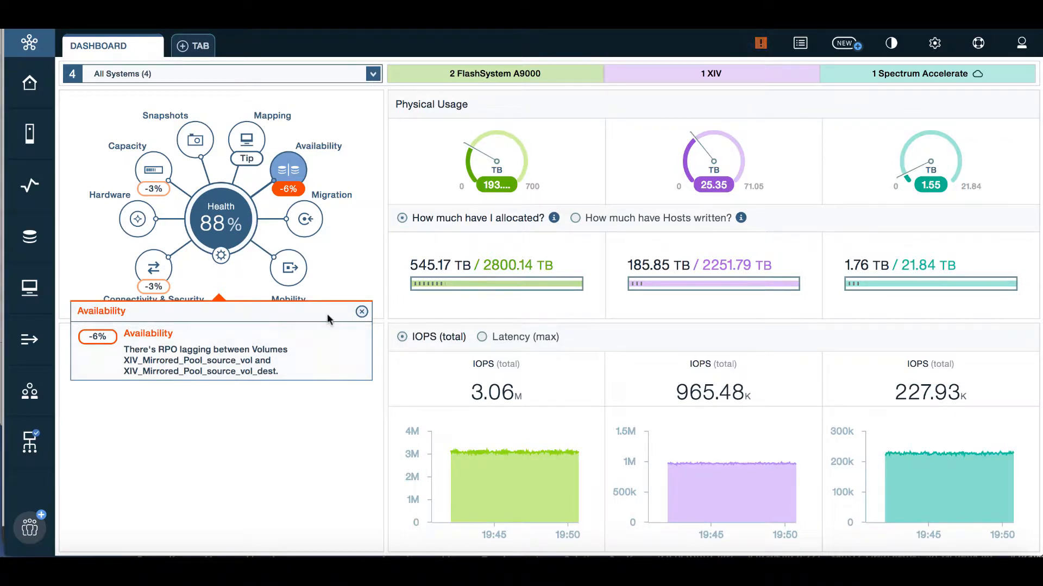
click(362, 311)
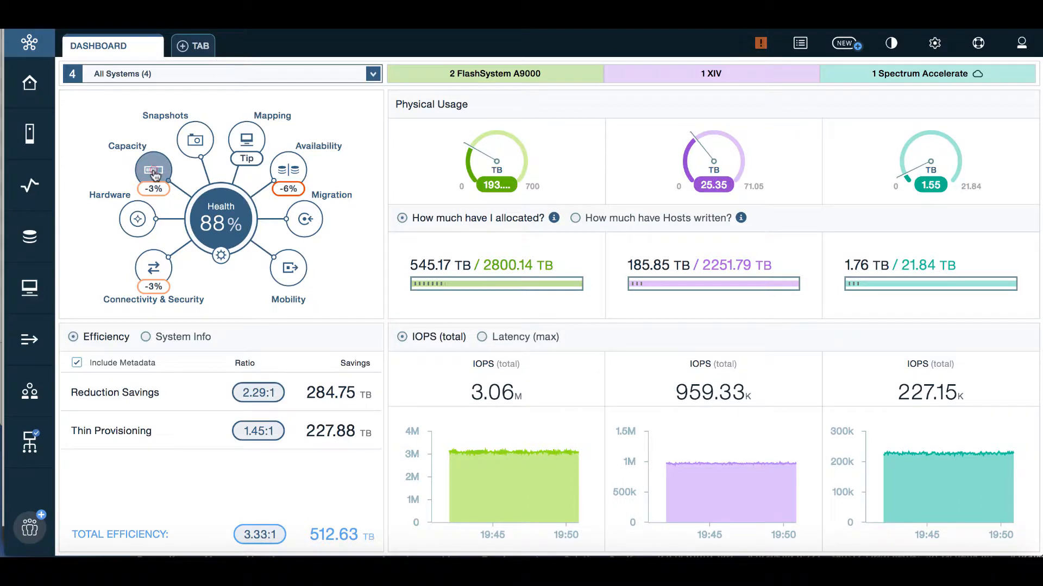
click(154, 171)
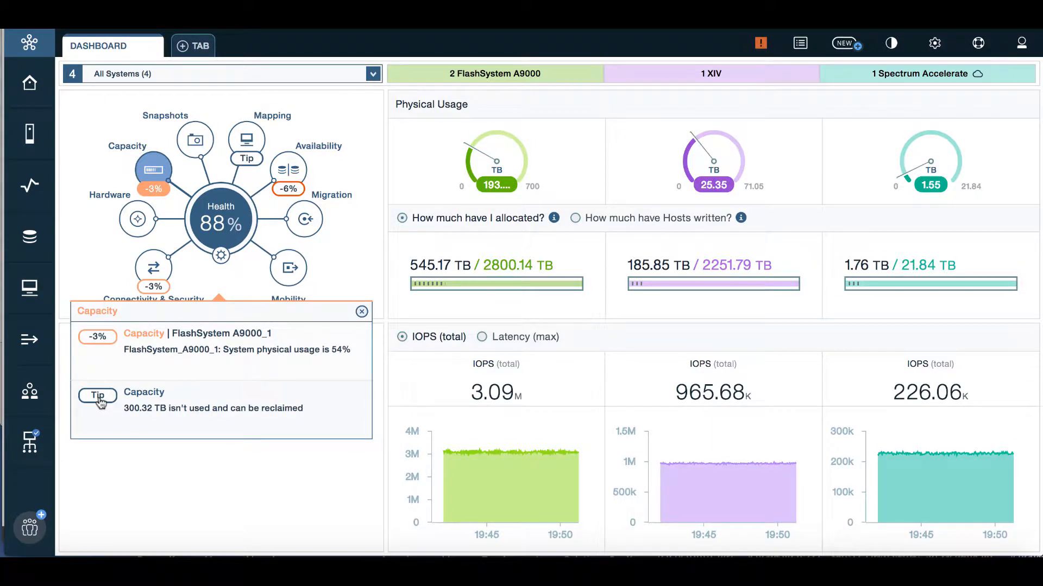
click(362, 311)
click(150, 270)
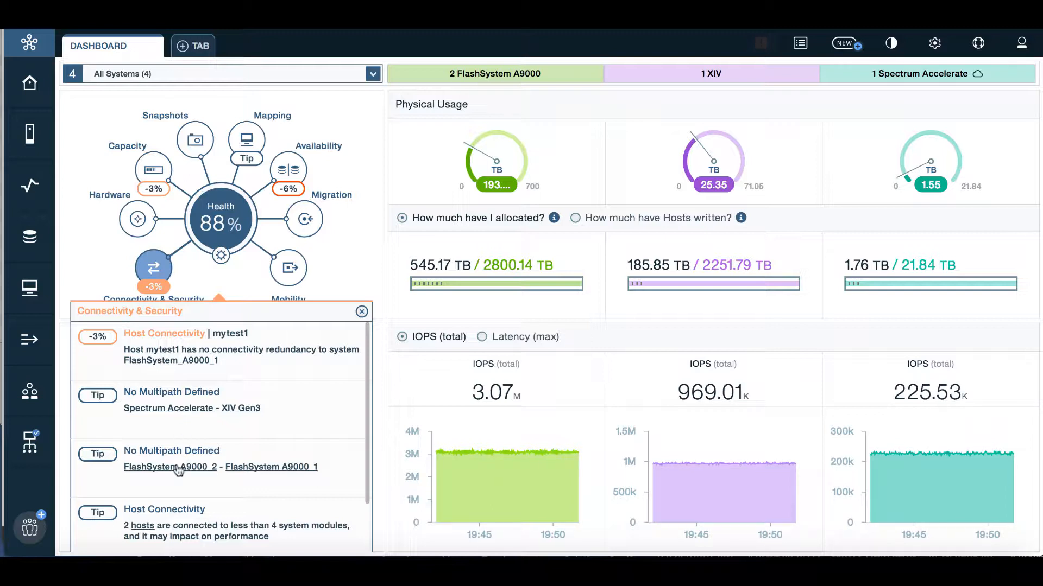
scroll(187, 470, down, 2)
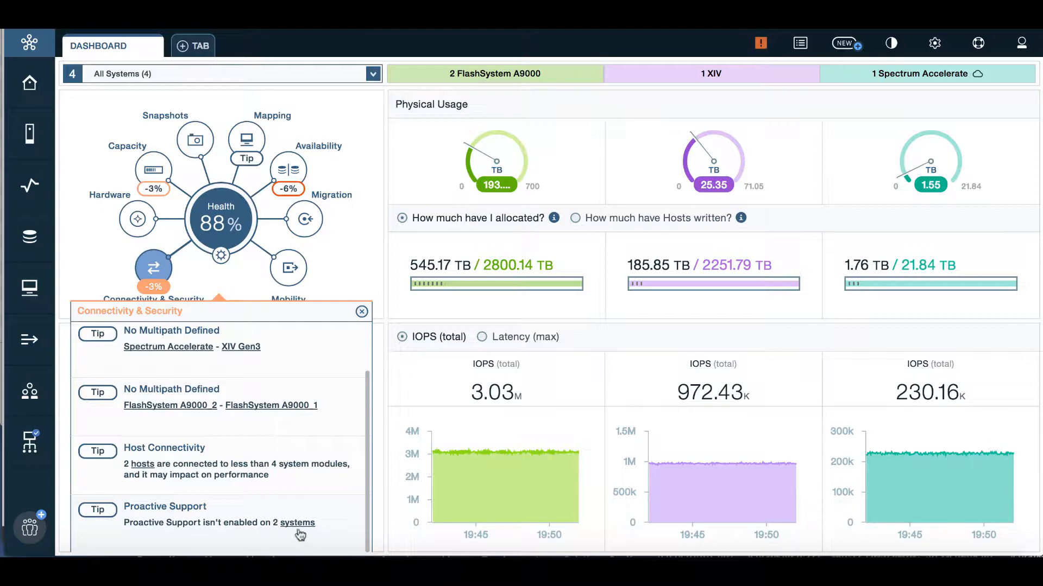
click(362, 312)
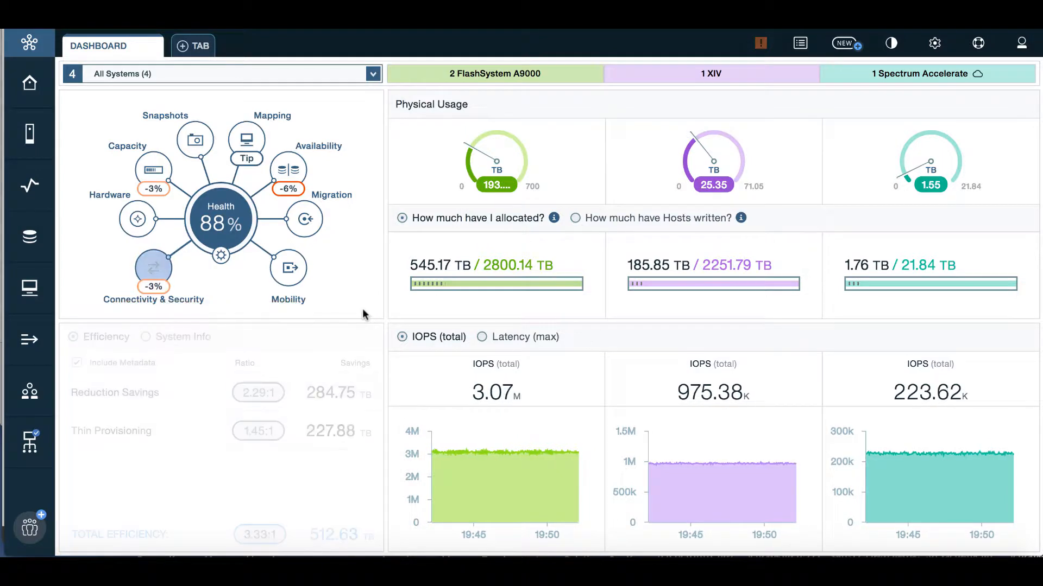
click(221, 256)
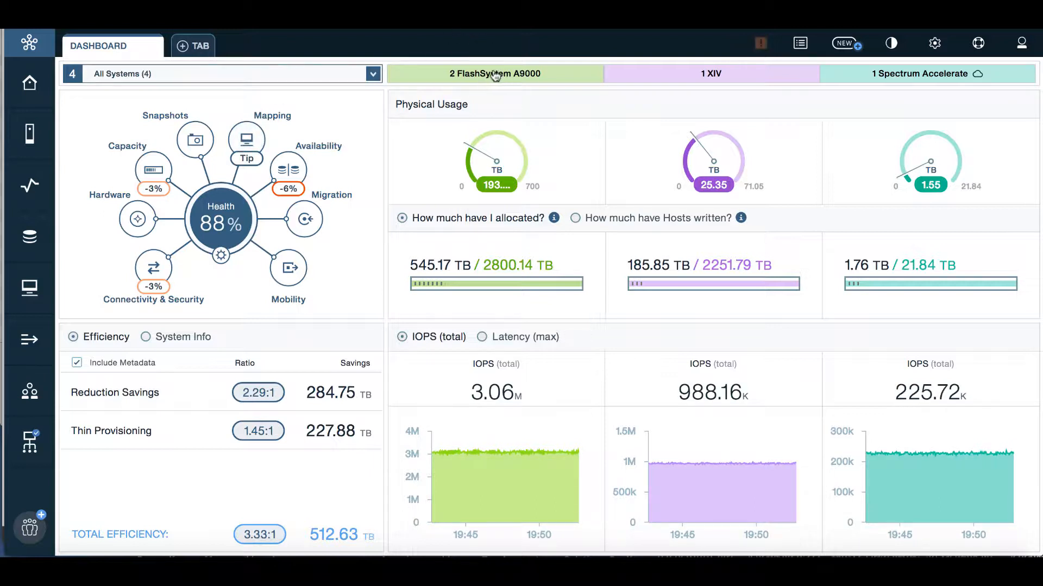
Step: Filter the dashboard to the 2 FlashSystem A9000 systems (94% health, 2.82:1 efficiency)
click(372, 74)
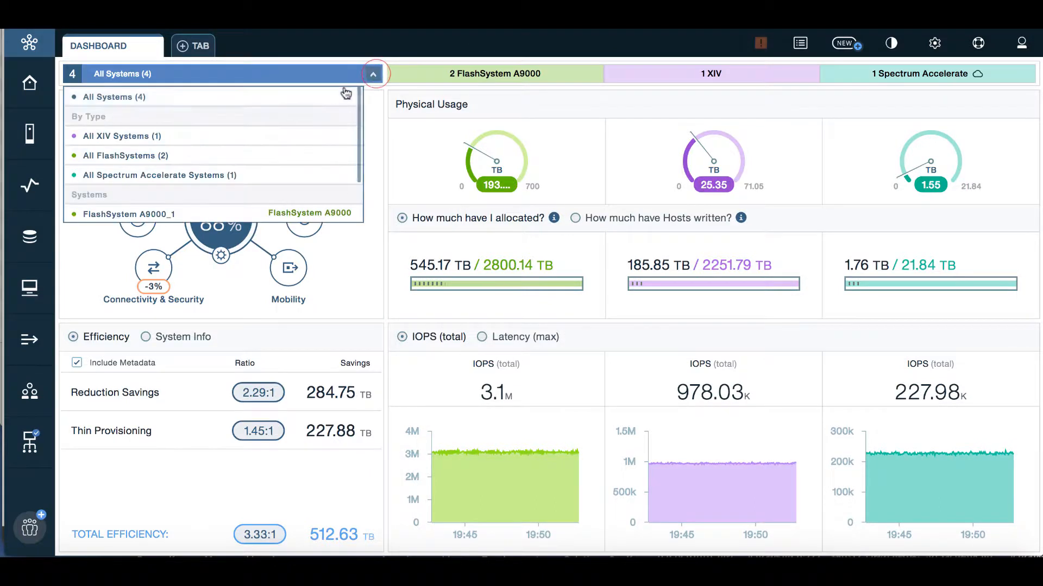
click(483, 75)
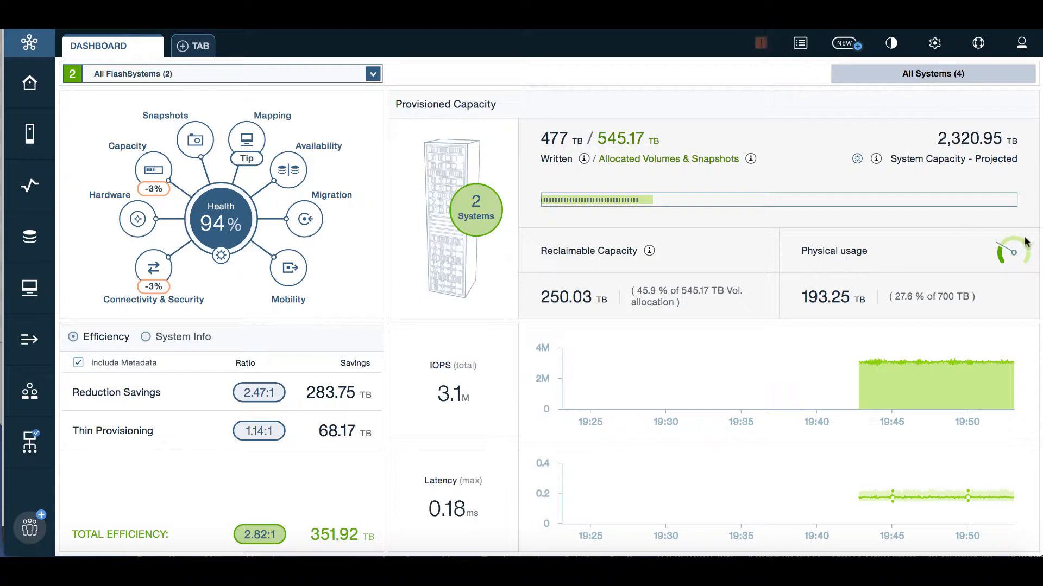
mouse_move(998, 251)
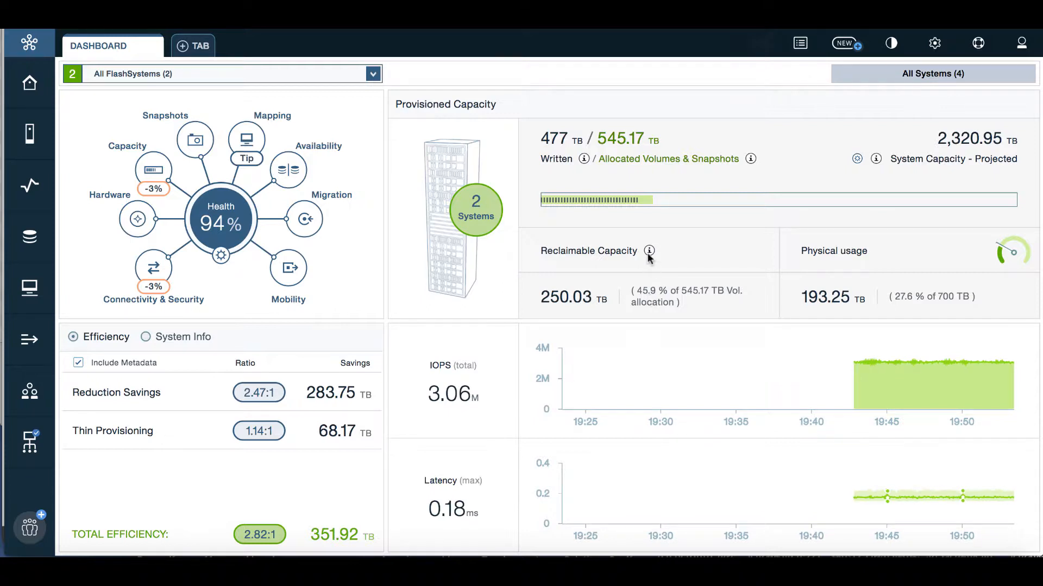
mouse_move(648, 250)
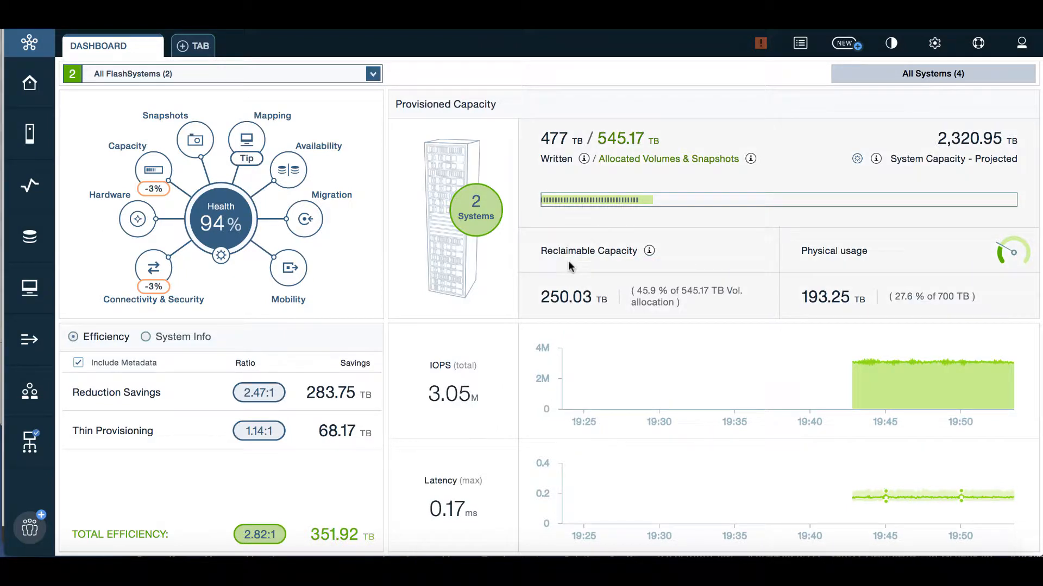
mouse_move(874, 492)
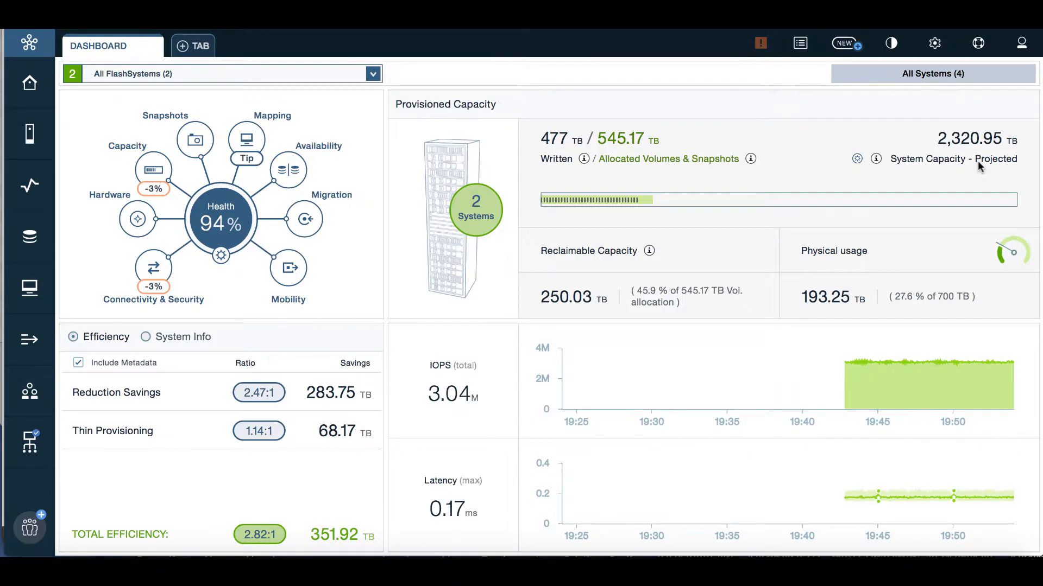
mouse_move(856, 159)
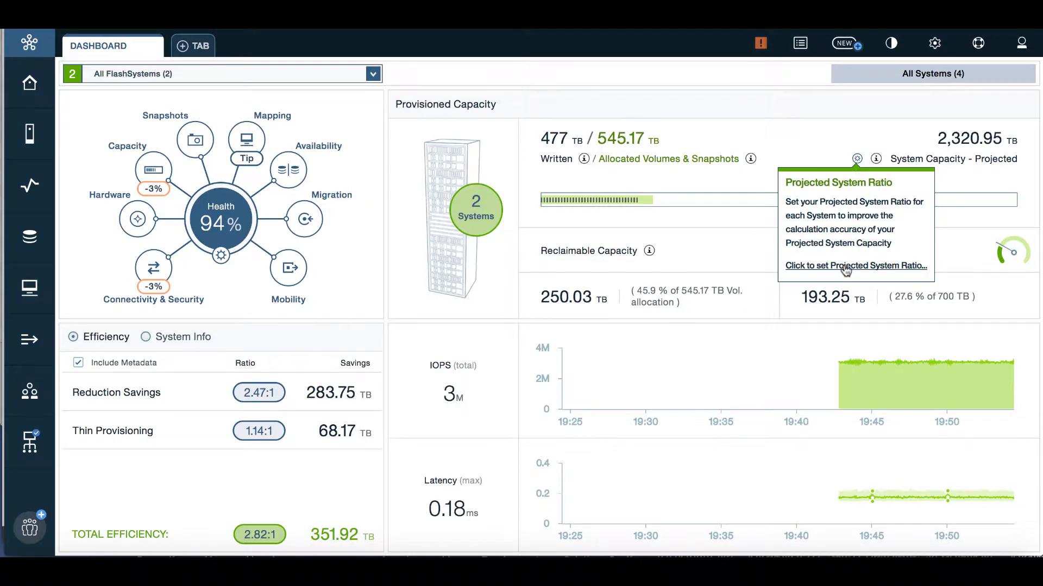
Step: Show only FlashSystem A9000_1 on the dashboard
click(300, 77)
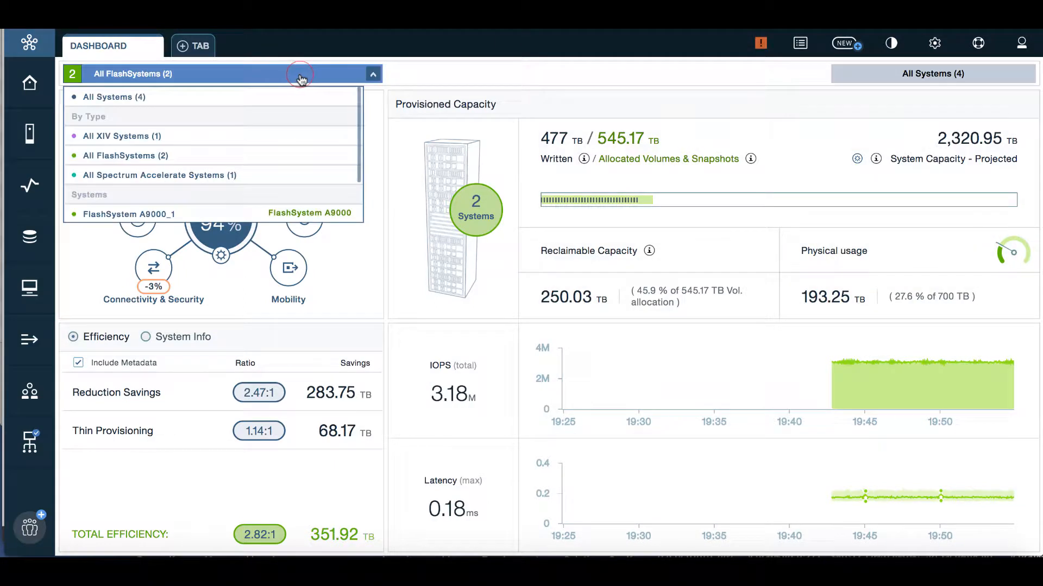
scroll(168, 185, down, 1)
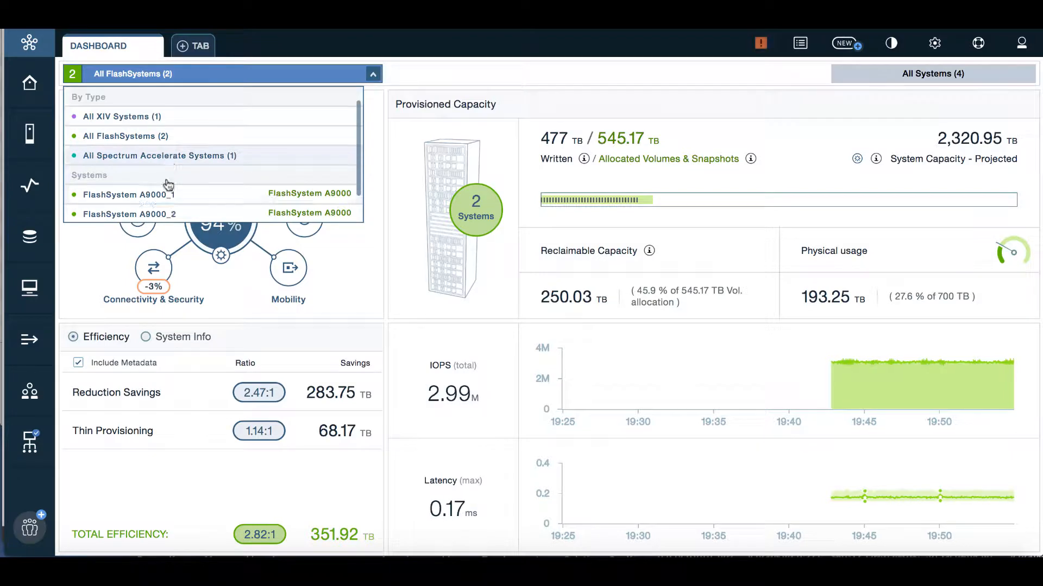
scroll(169, 185, down, 2)
click(202, 159)
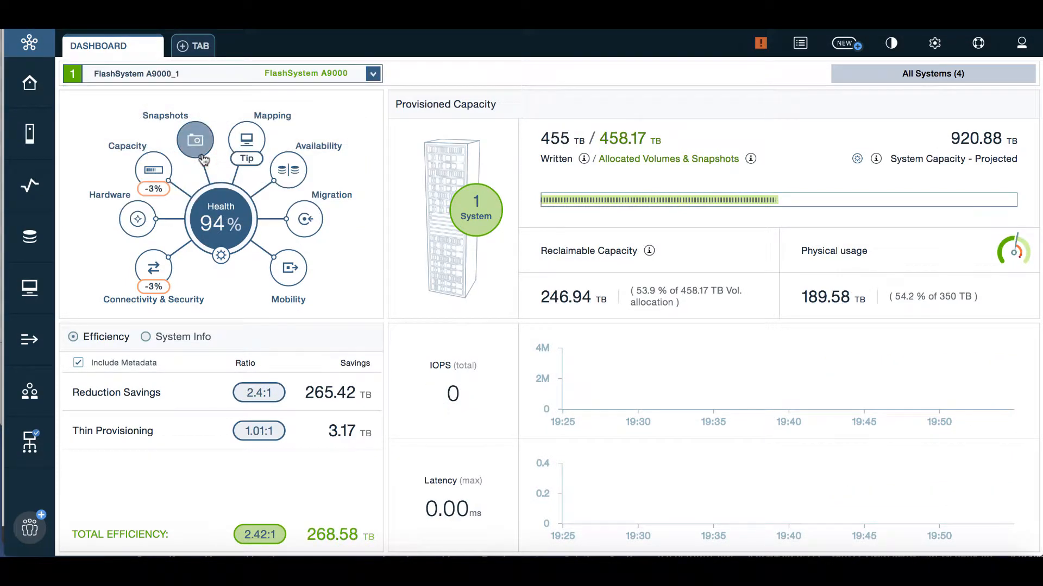
mouse_move(450, 228)
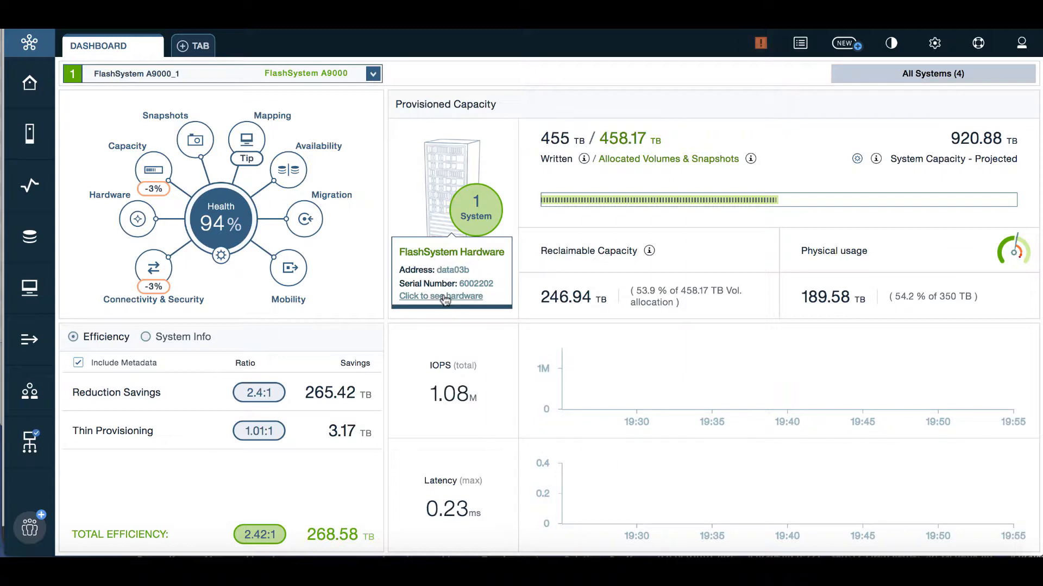
Step: Switch the dashboard to the XIV Gen3 system
click(181, 76)
scroll(163, 175, down, 1)
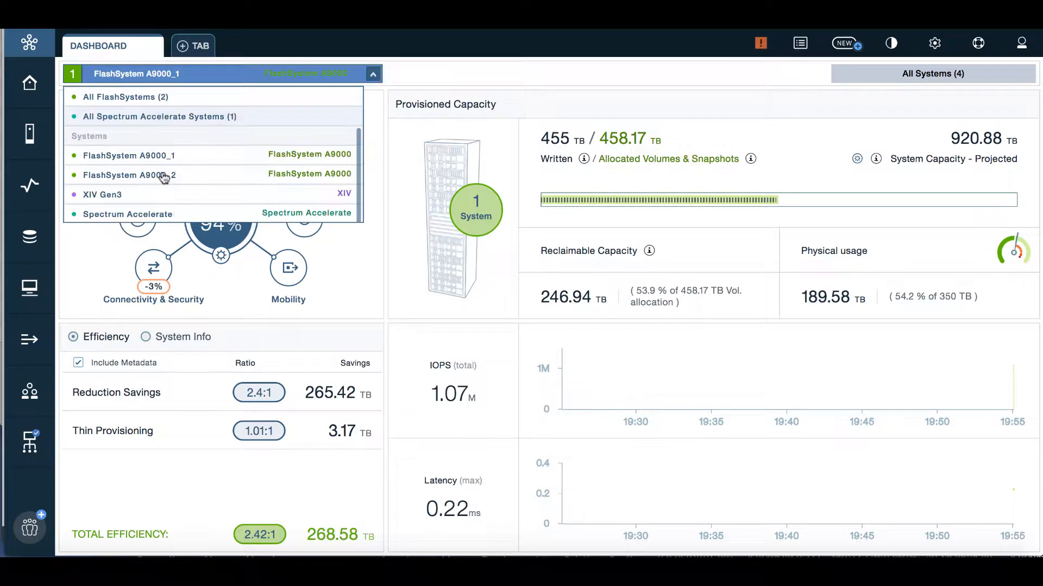
click(144, 195)
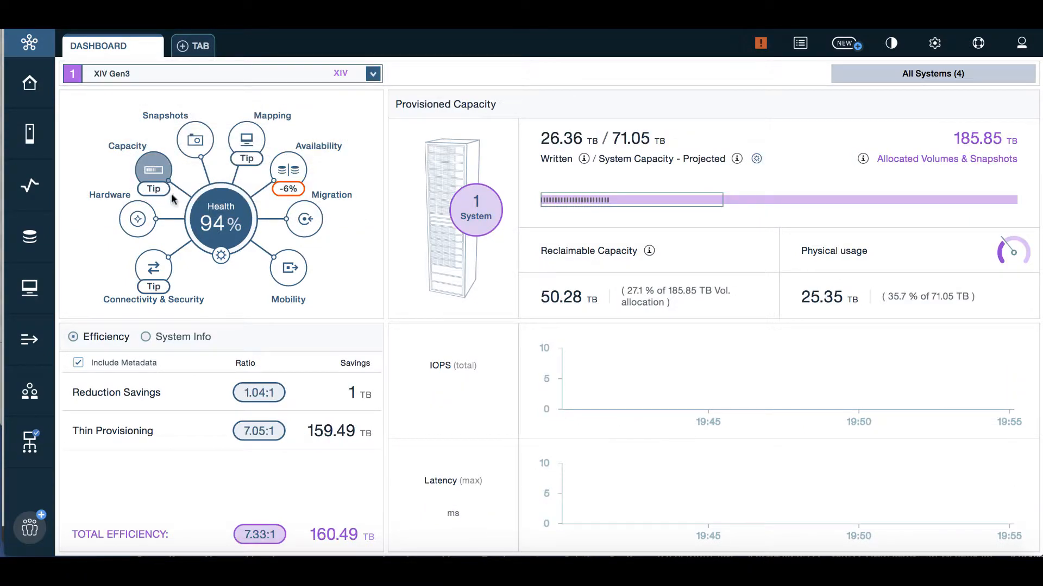
mouse_move(442, 255)
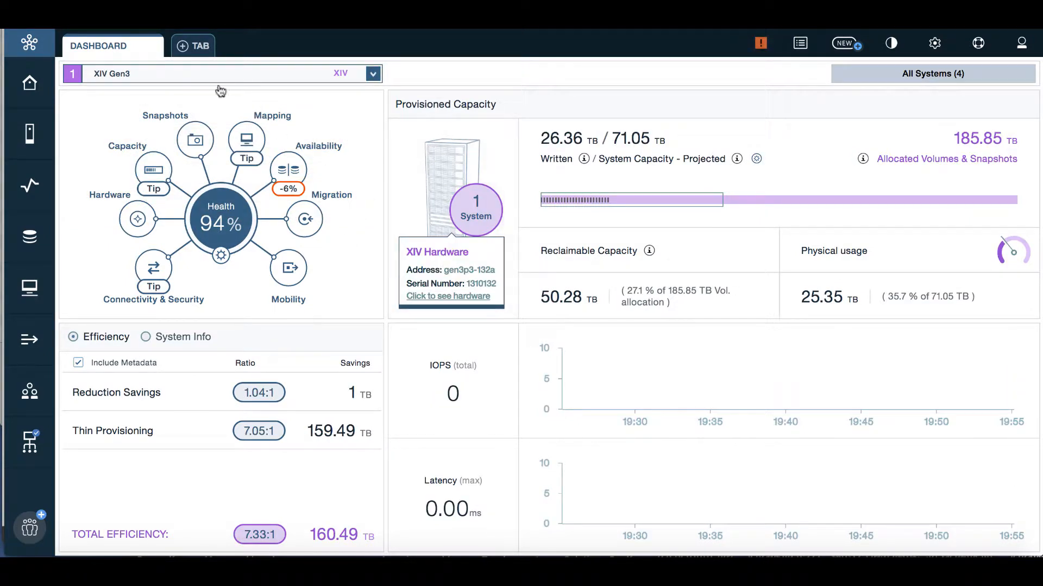
Step: Switch the dashboard to Spectrum Accelerate (1.55 TB written, 1.14:1 efficiency)
click(150, 75)
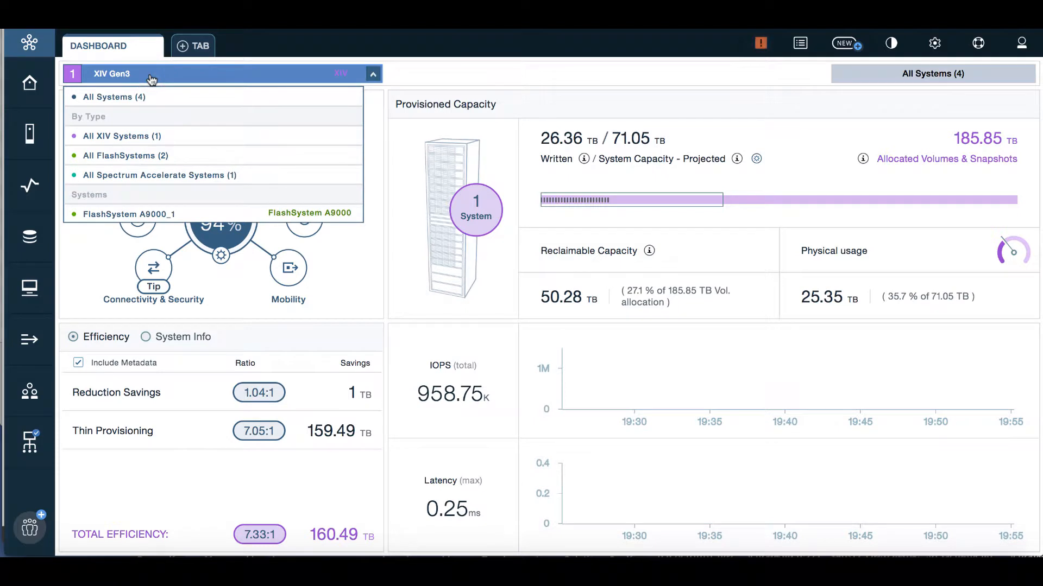
scroll(161, 157, down, 3)
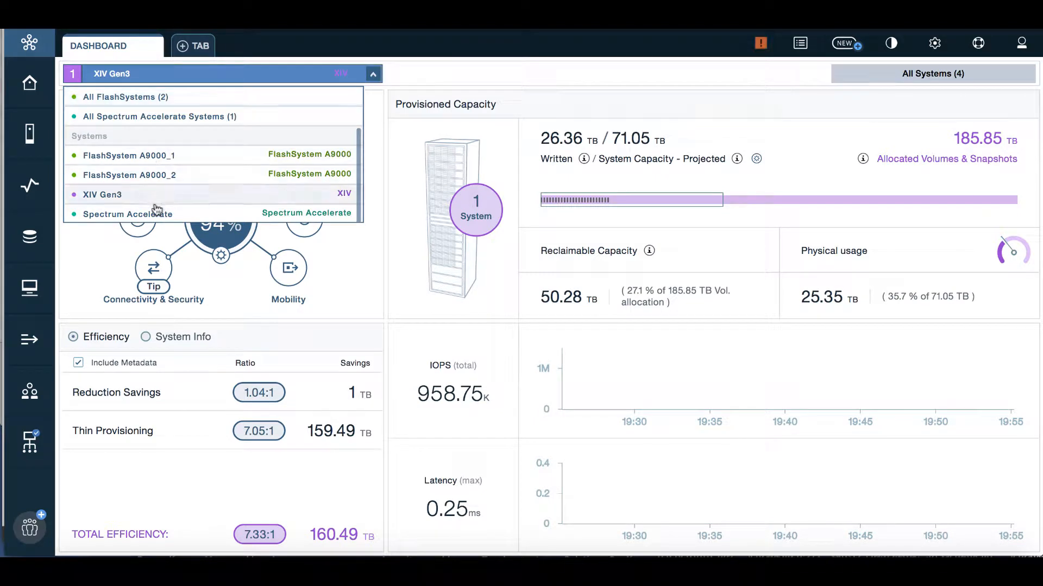
click(157, 213)
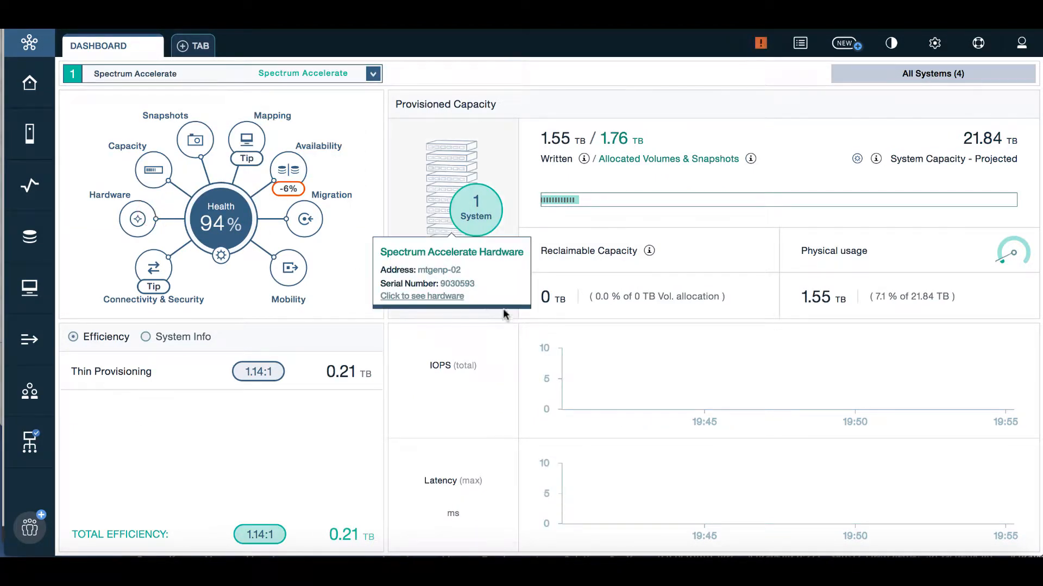
mouse_move(503, 308)
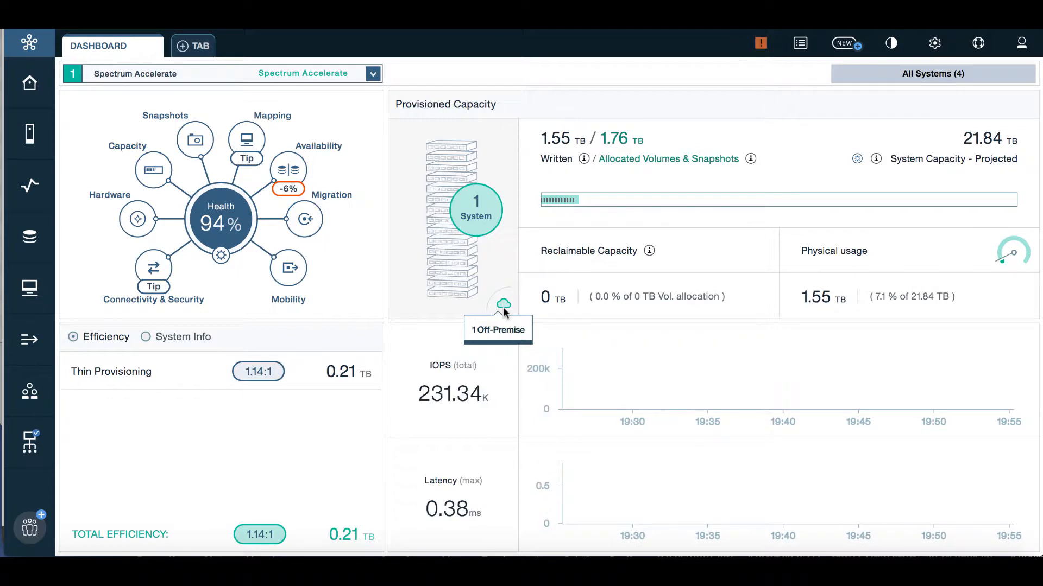
Step: Reset the dashboard to all 4 systems, check alerts and the command log, then show the Create New menu
click(941, 74)
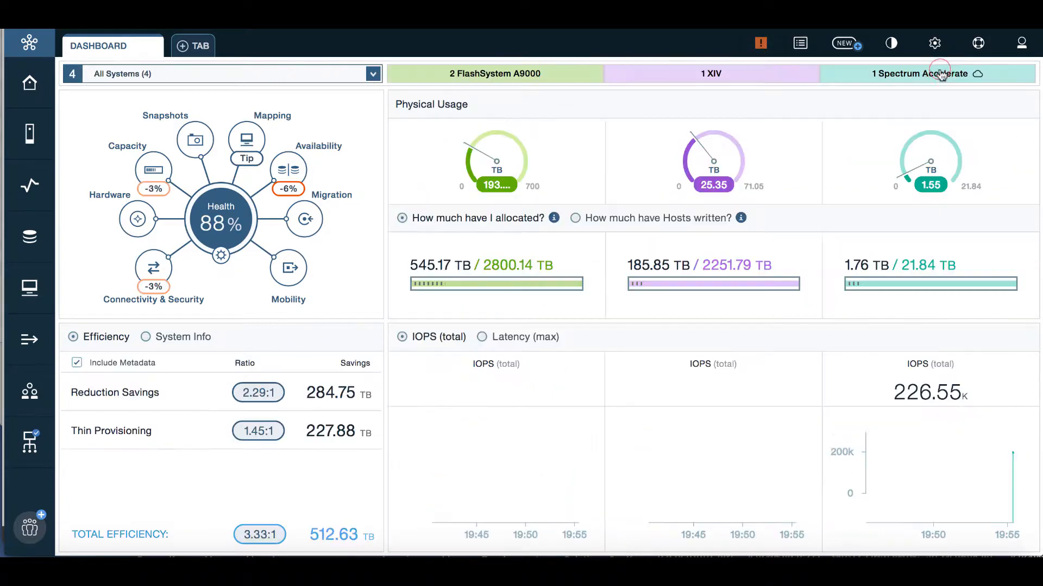
click(764, 50)
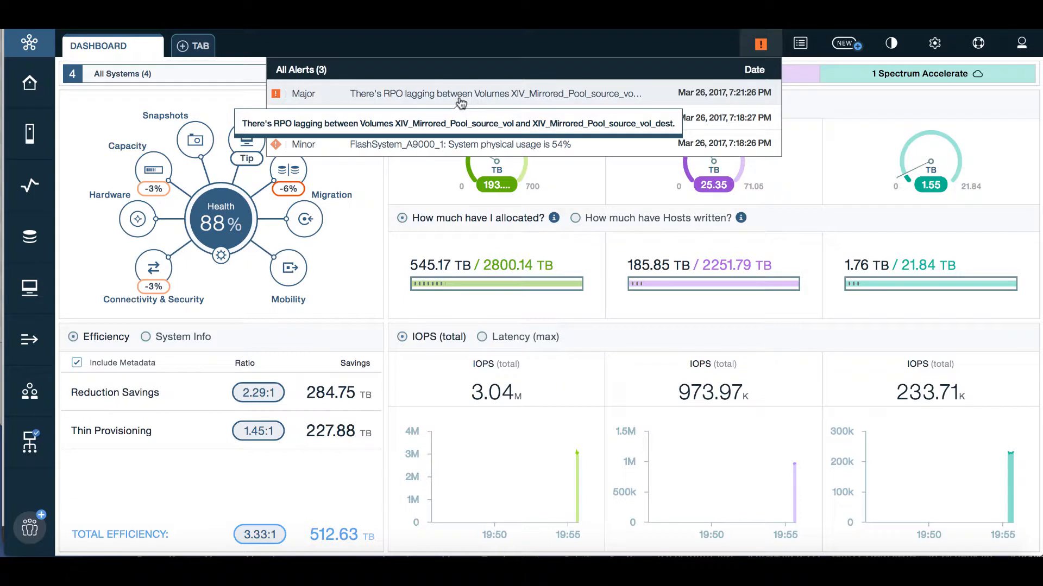
click(806, 47)
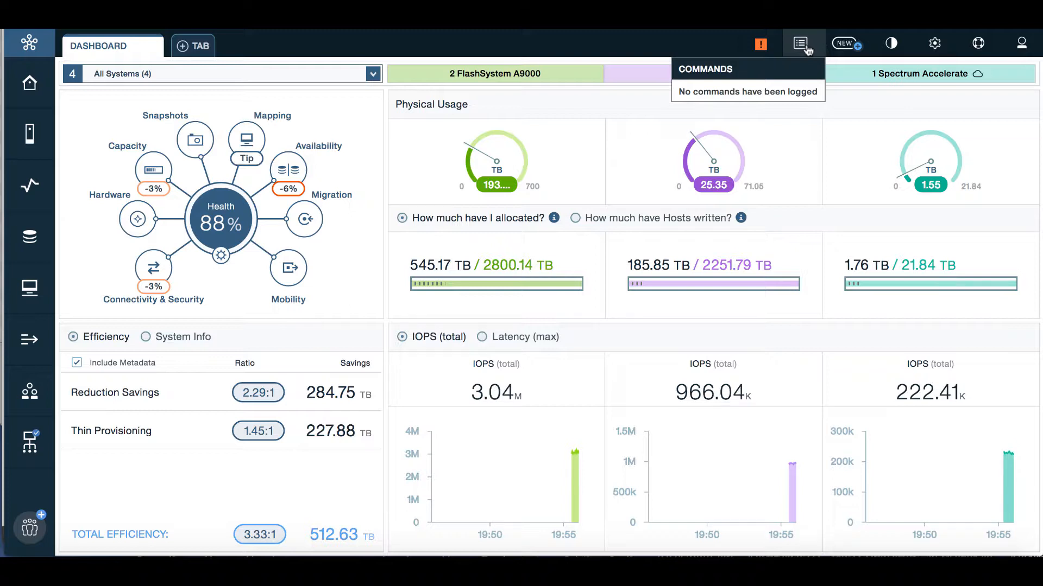
click(845, 43)
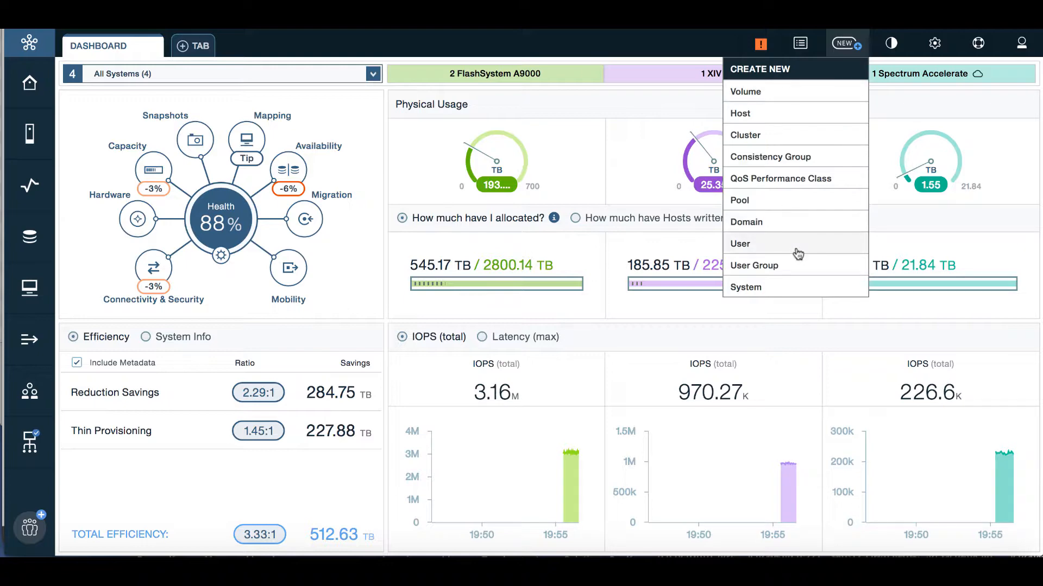
Step: Toggle between the dark and light themes twice, ending light, then show the Settings menu
click(889, 45)
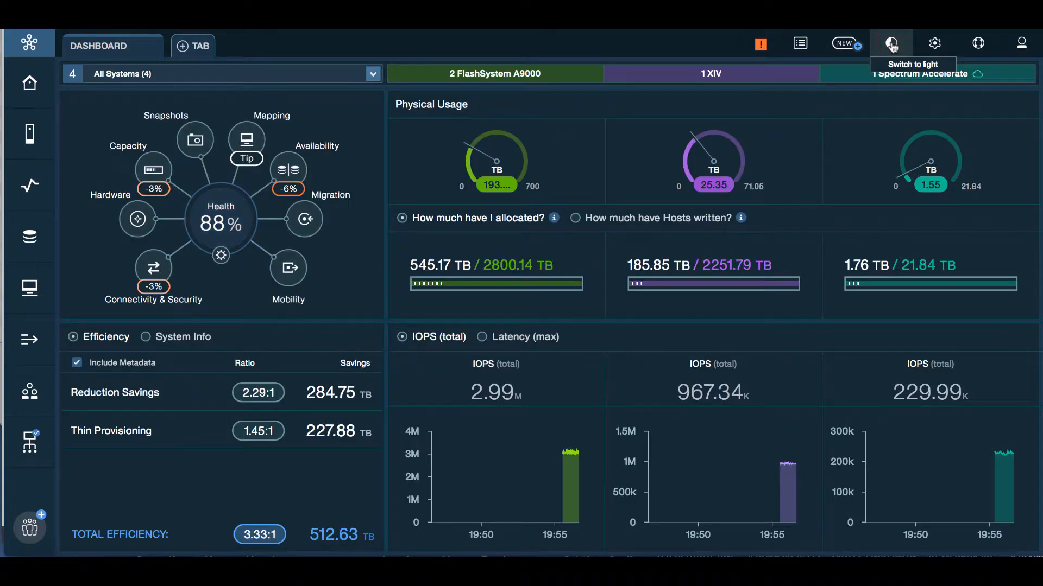
click(891, 44)
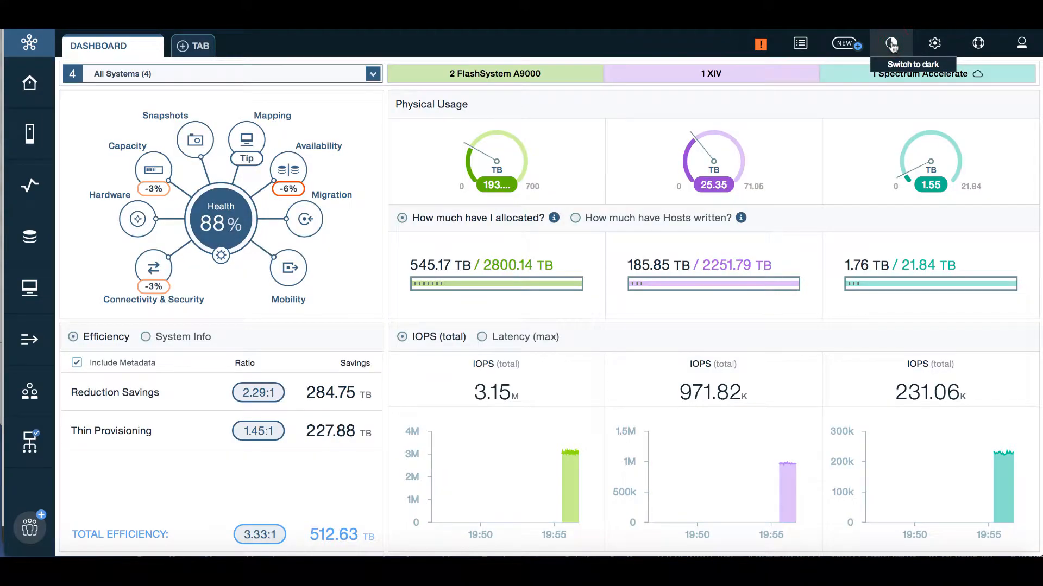
click(891, 43)
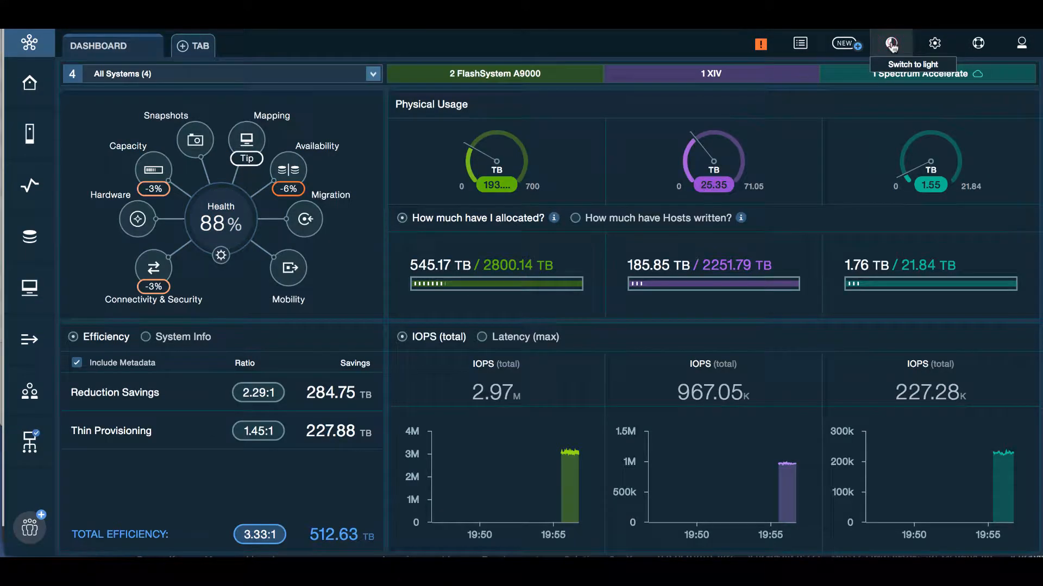
click(891, 43)
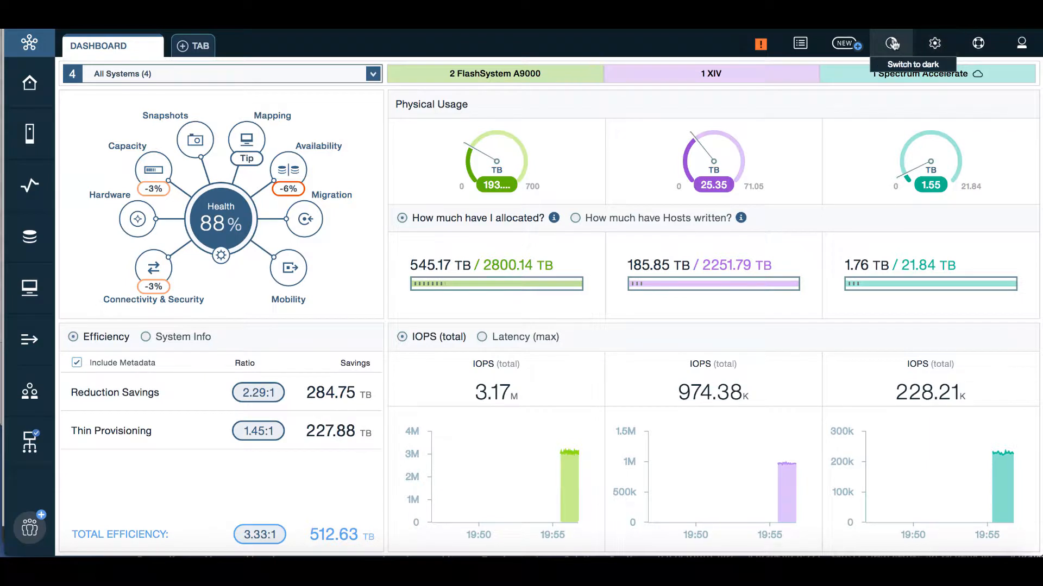
click(935, 43)
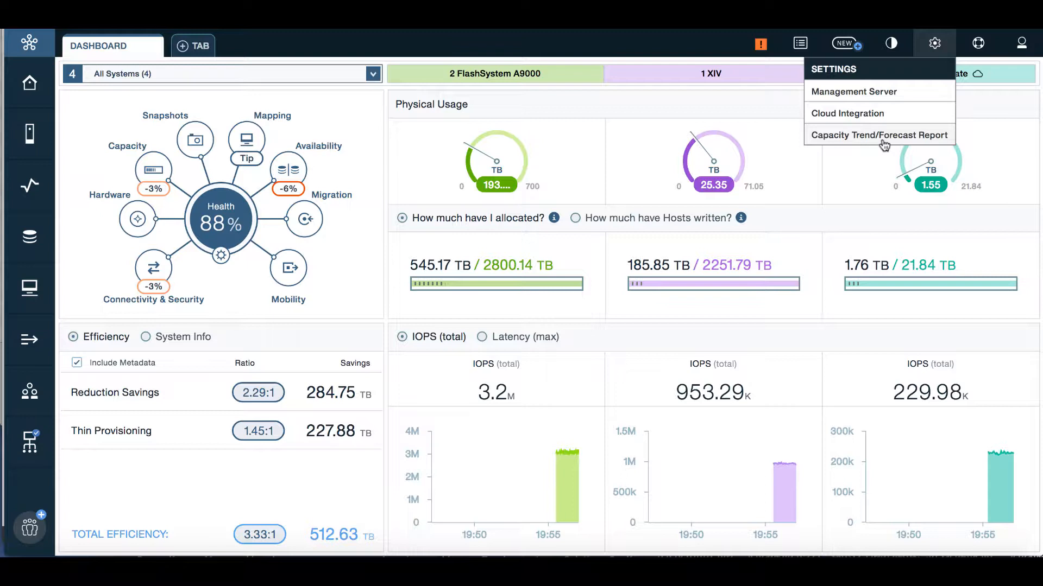
Step: Look over the Help topics and the signed-in user's account options, then close the menu
click(979, 44)
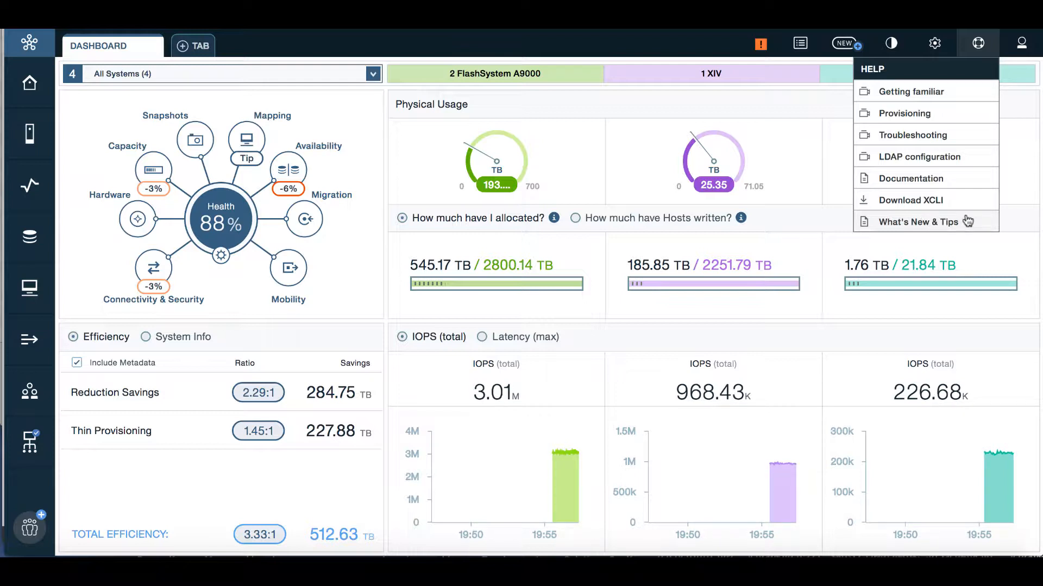
click(1021, 43)
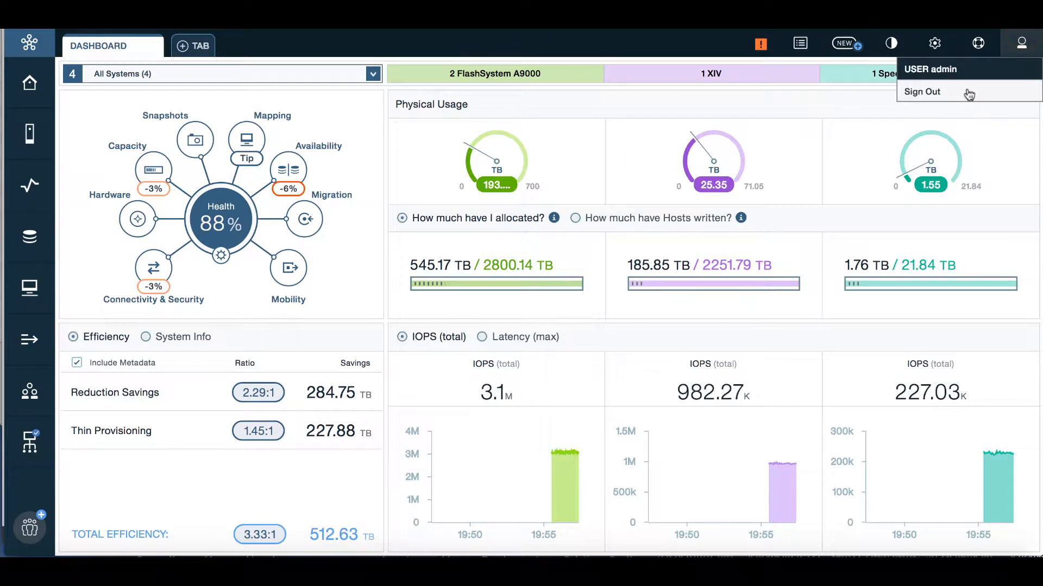
click(646, 42)
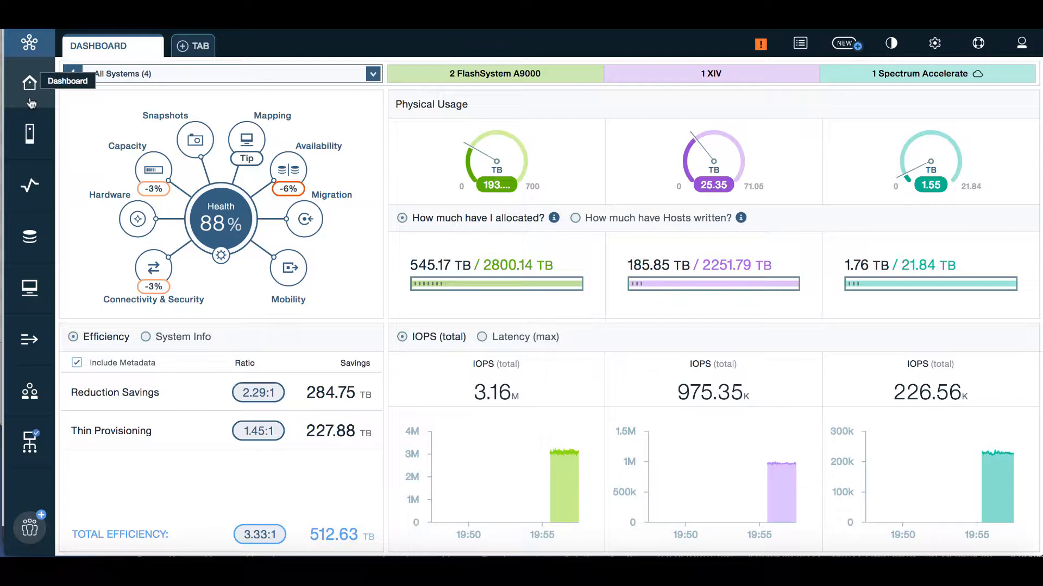
click(32, 137)
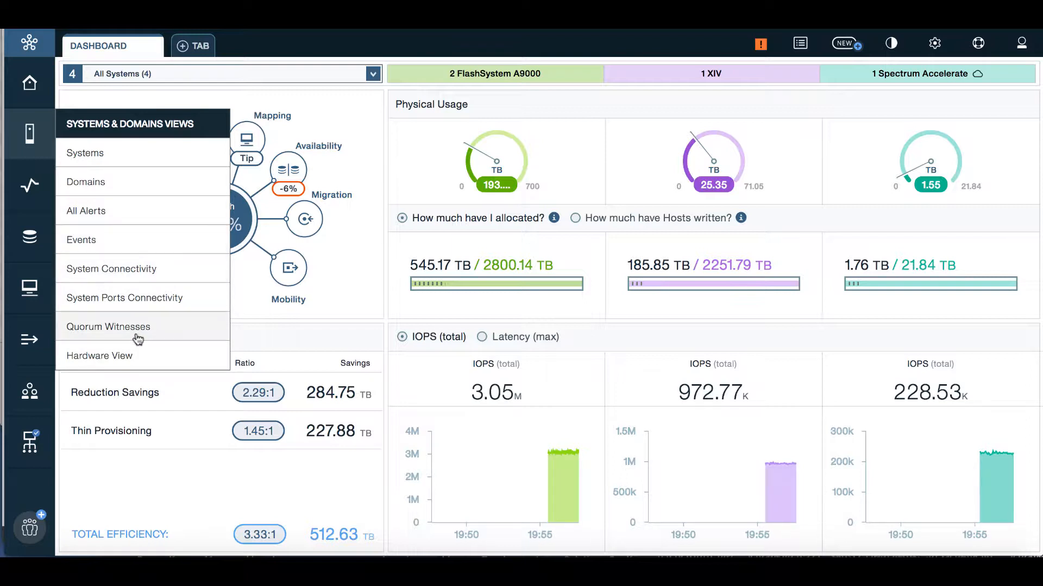
click(30, 186)
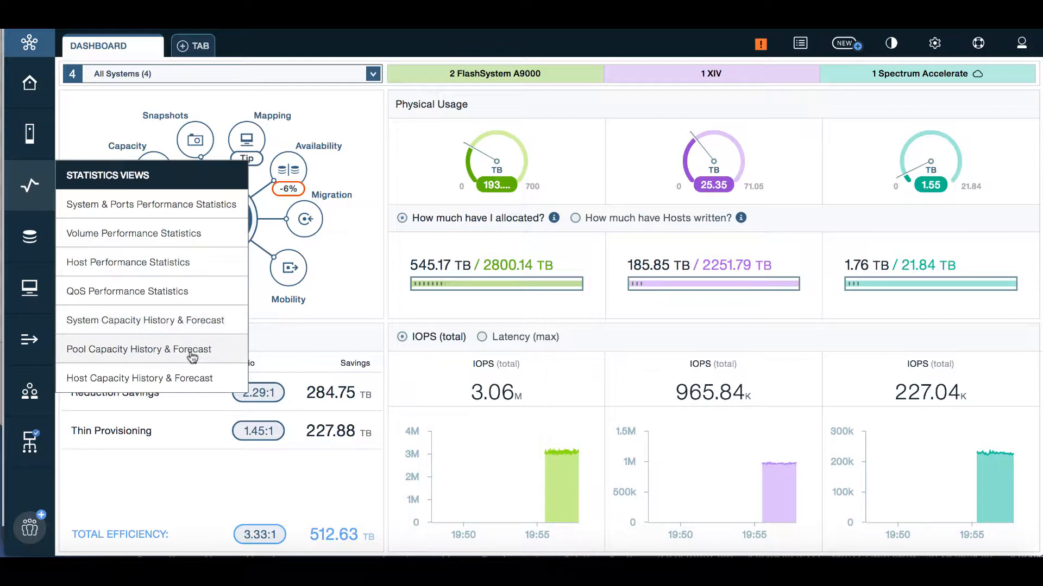
click(31, 237)
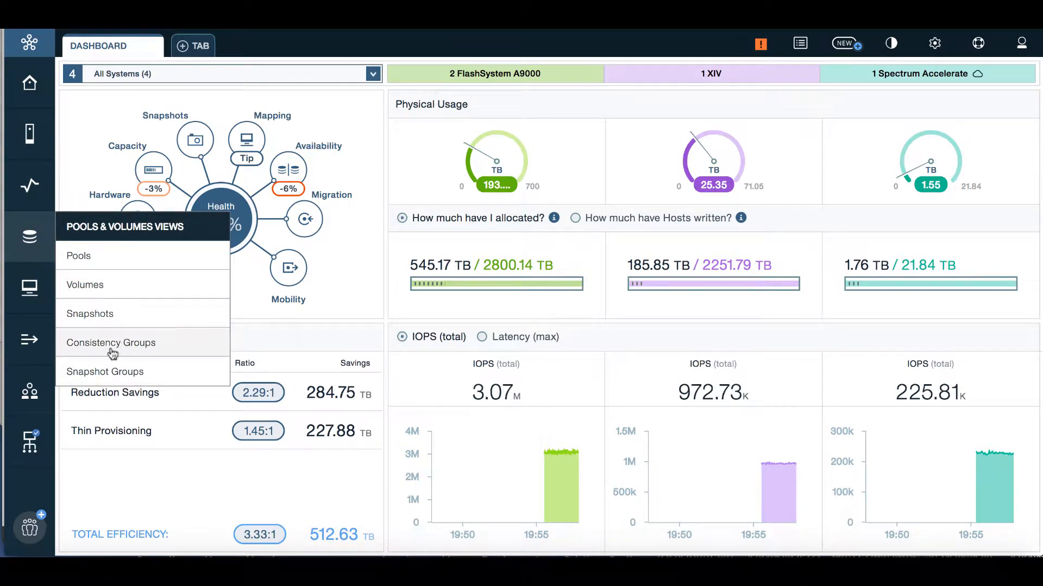
click(38, 300)
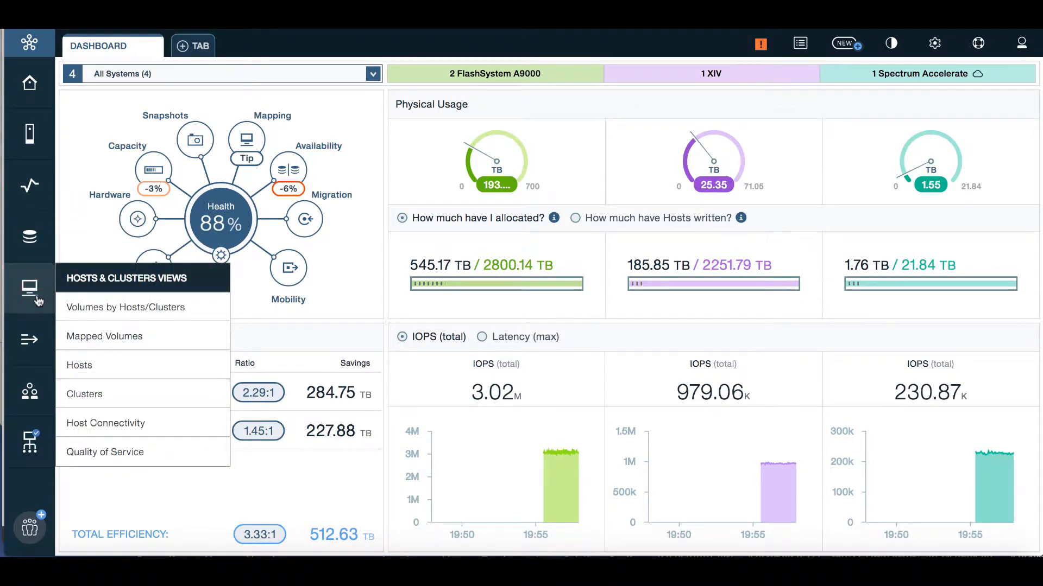
click(33, 340)
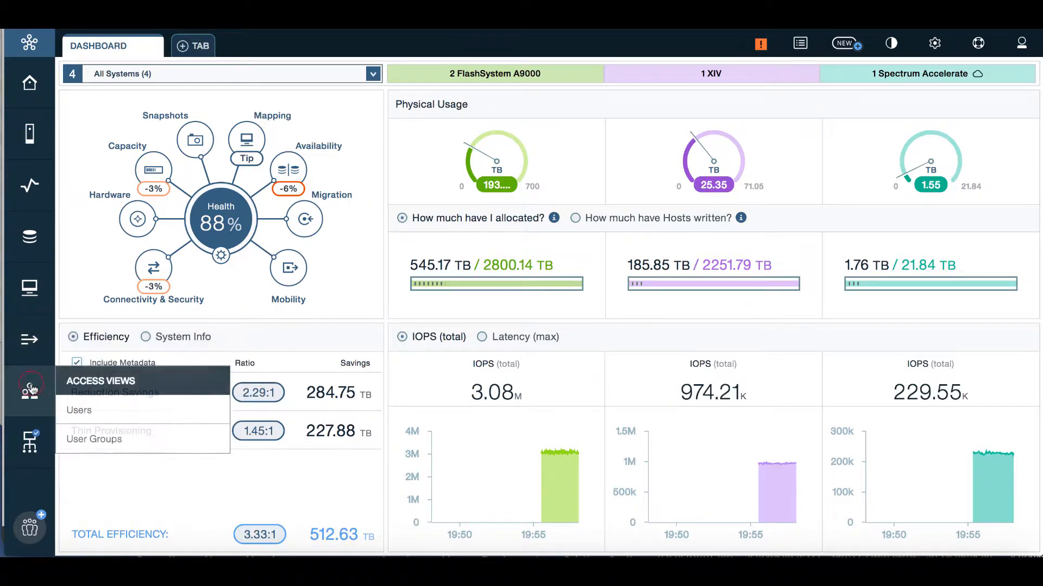
mouse_move(33, 442)
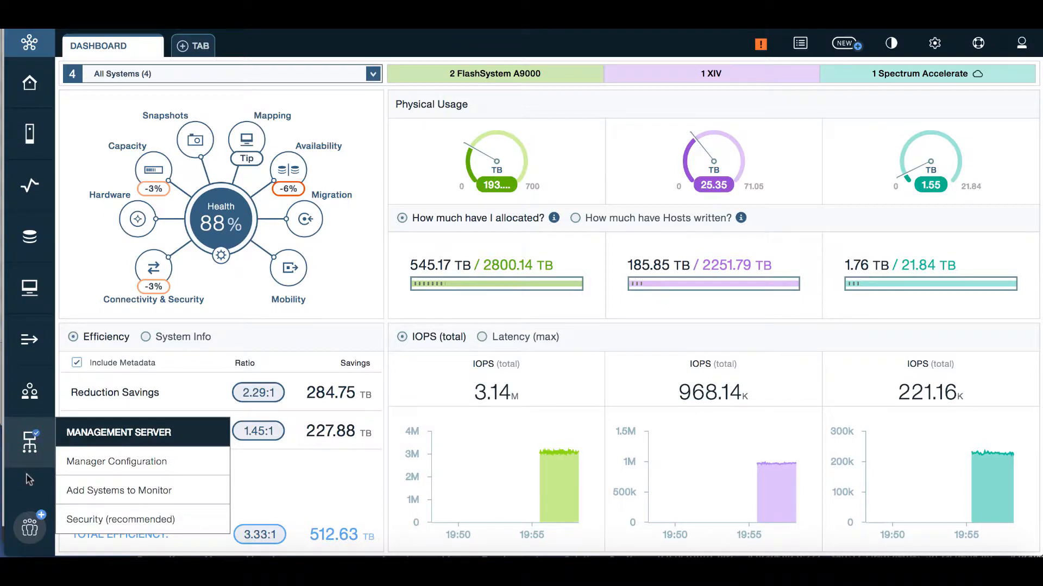
click(28, 528)
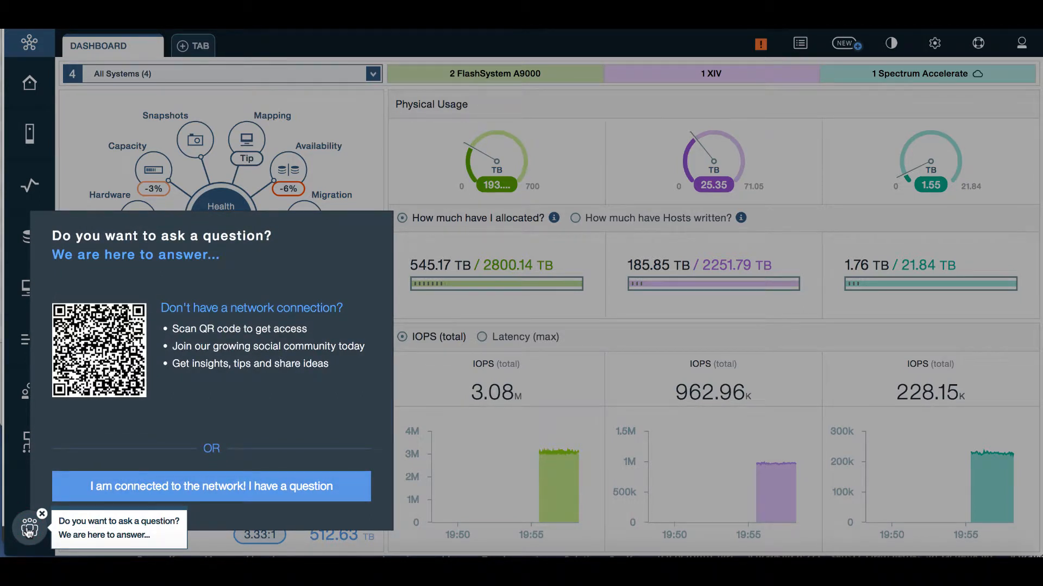
click(18, 495)
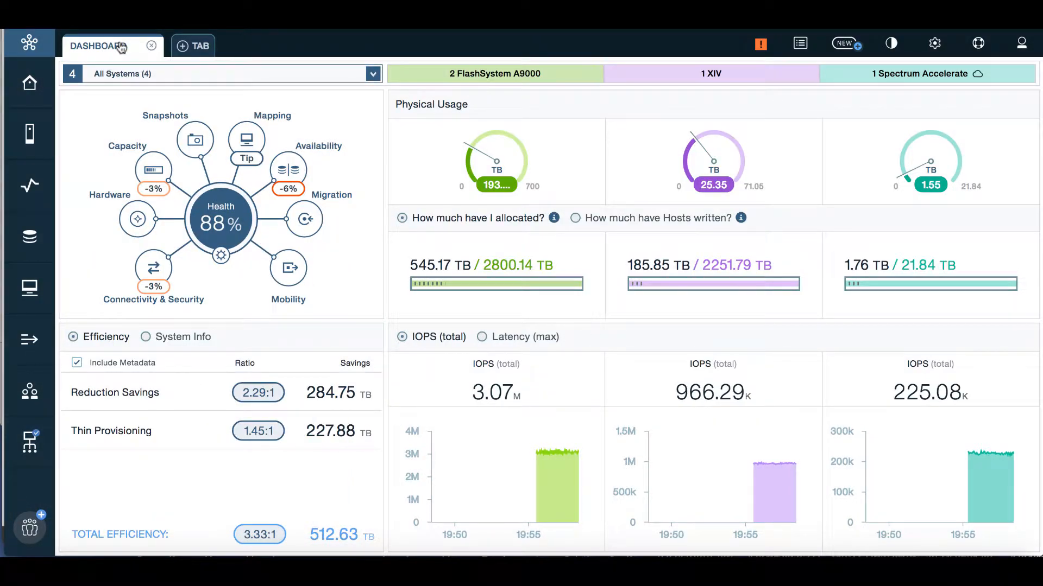
Step: Add five new empty workspace tabs beside the dashboard
click(185, 48)
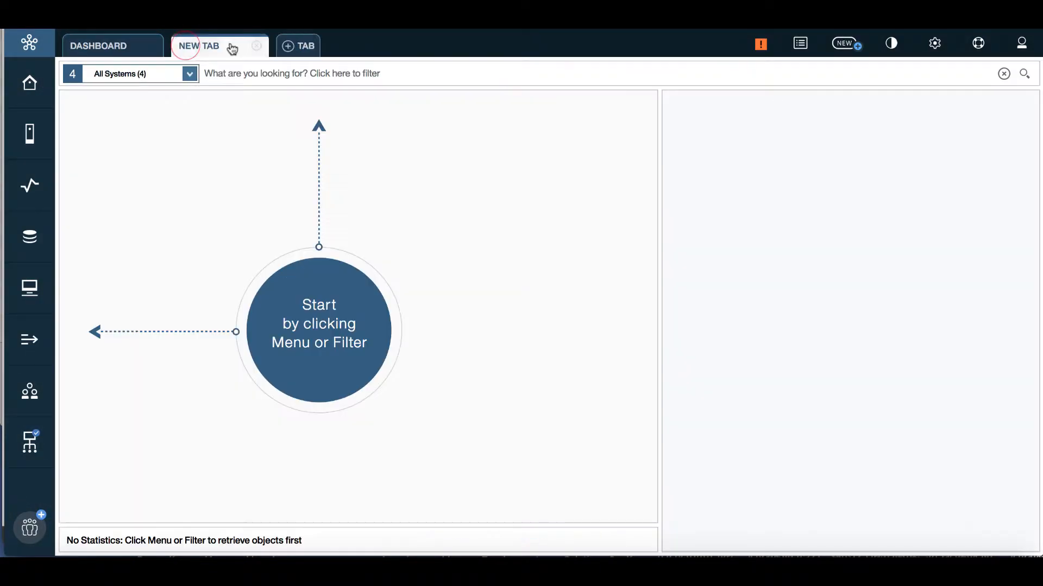
click(291, 46)
click(401, 47)
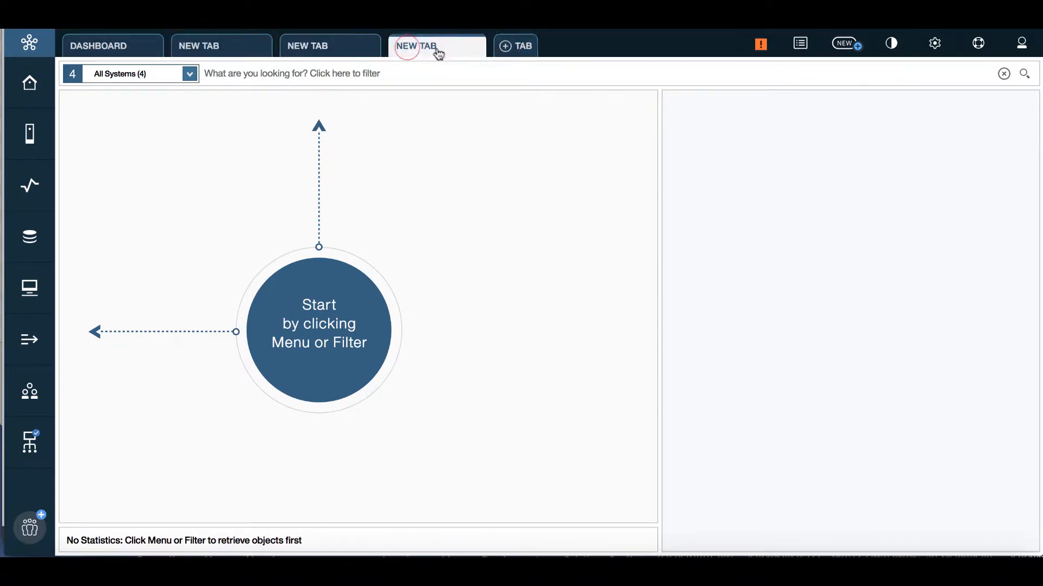
click(515, 46)
click(625, 46)
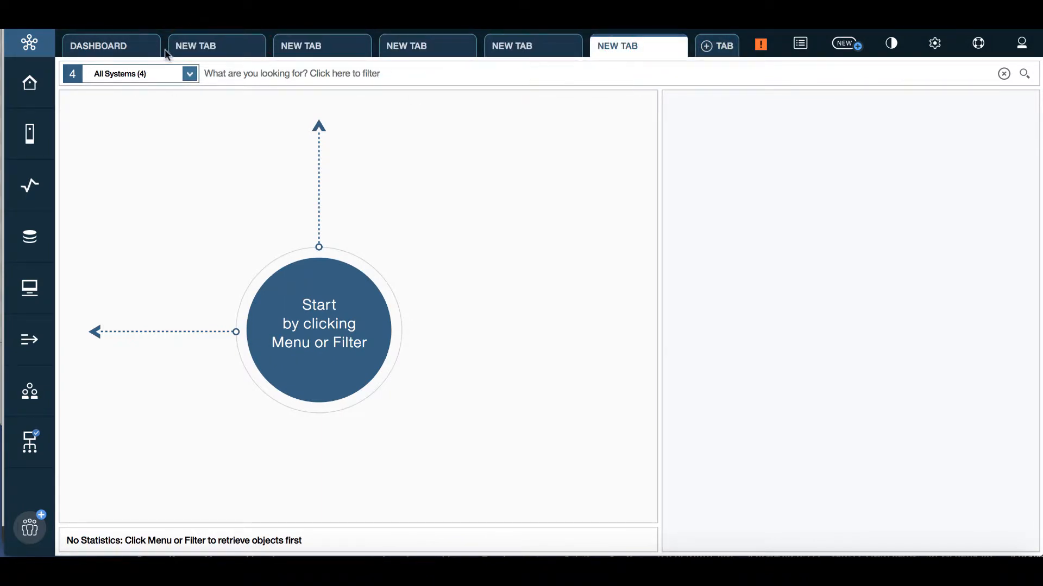
Step: Review the tab-closing options, then close the four extra tabs, keeping the first new one
click(202, 49)
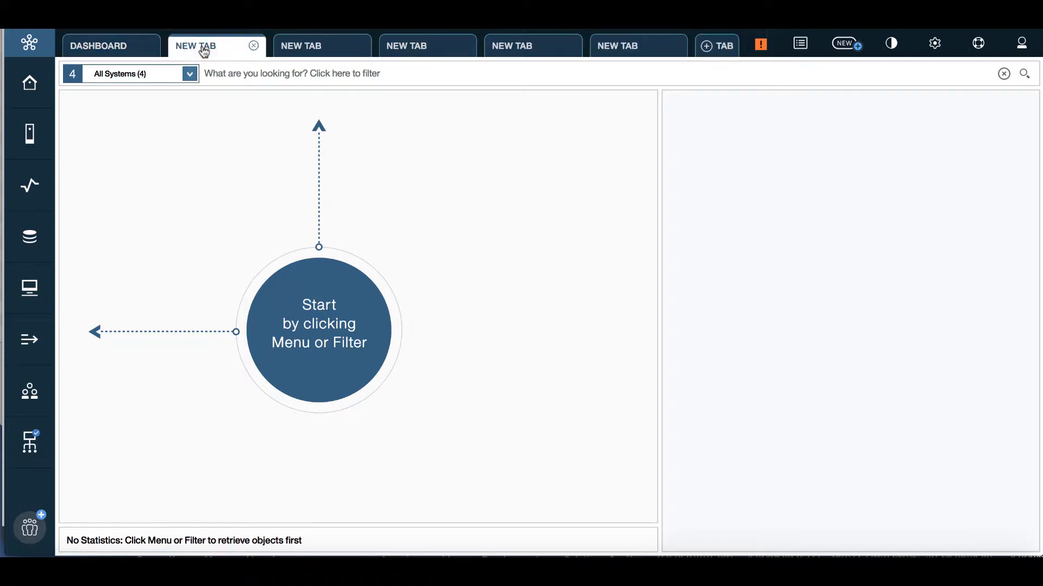
right_click(310, 47)
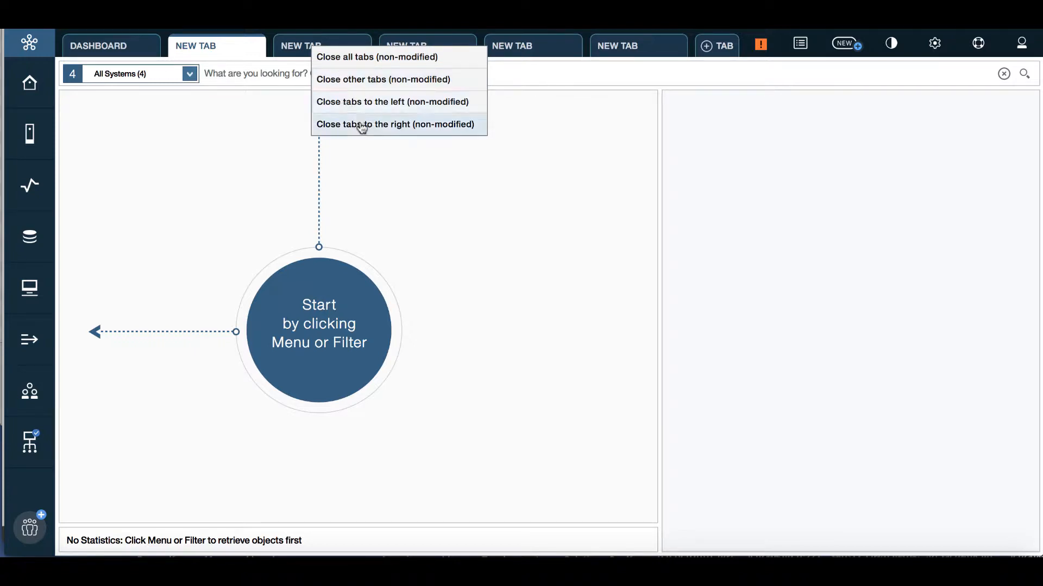
click(381, 158)
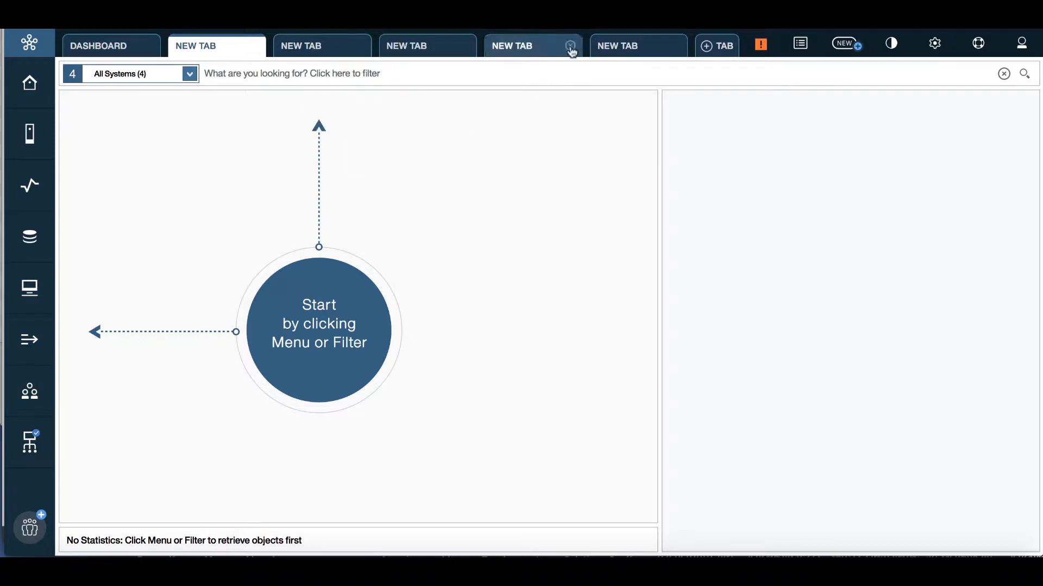
click(571, 47)
click(585, 47)
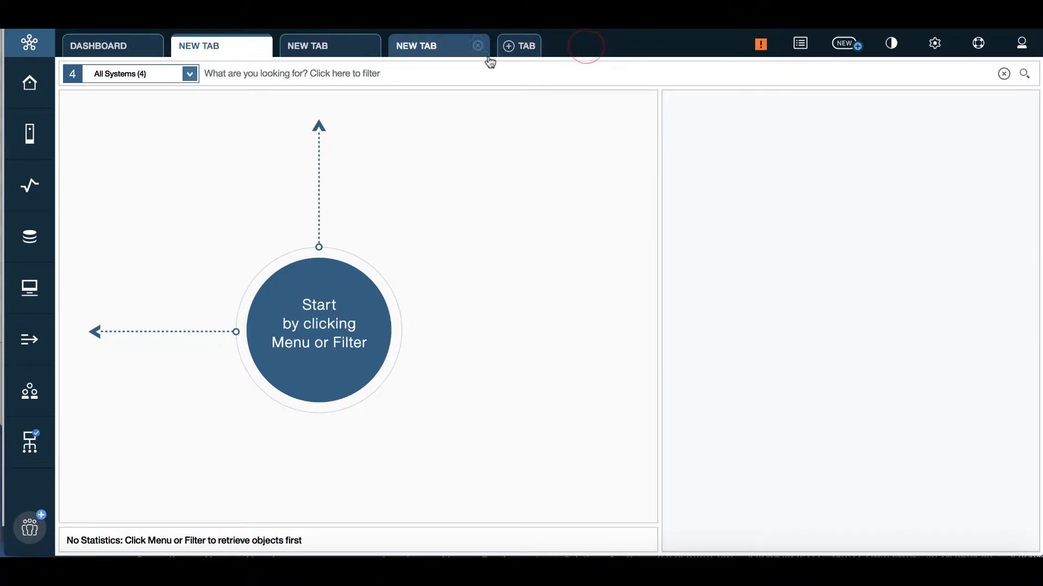
click(479, 47)
click(369, 47)
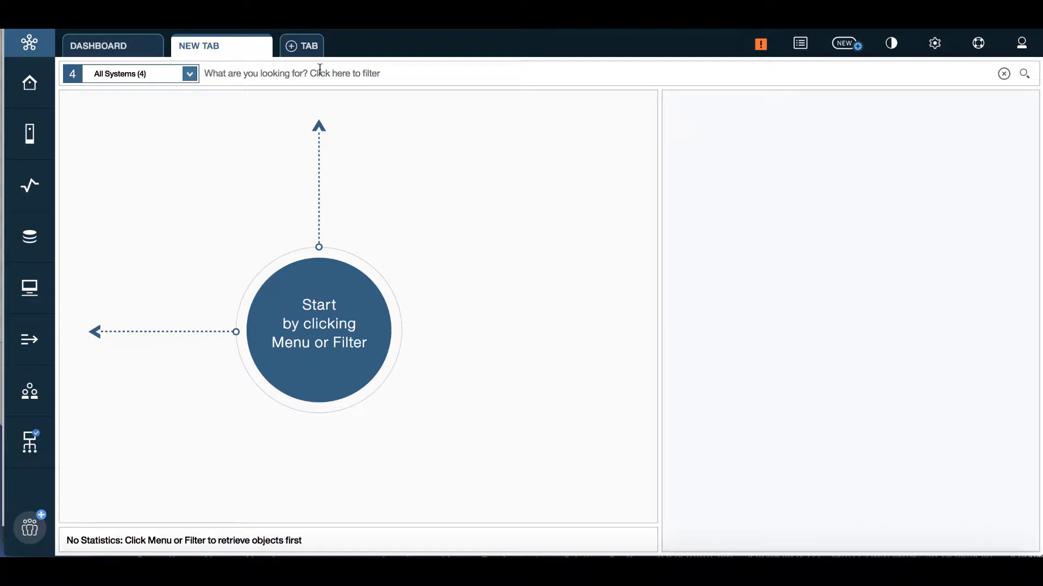
Step: Review the All Systems scope list, then start a filter listing categories like Pool, Volume and Host
click(189, 76)
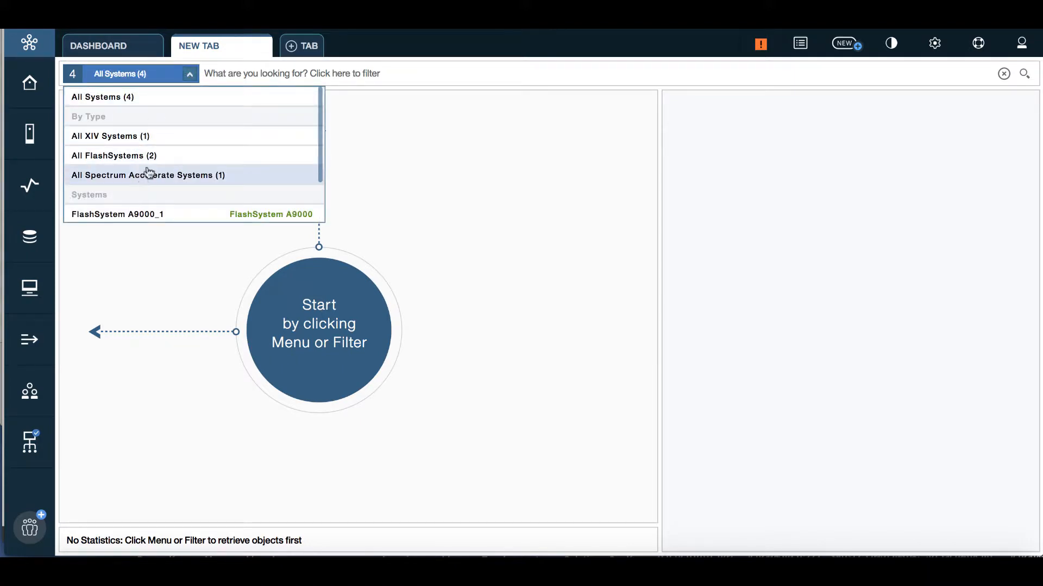
scroll(149, 142, down, 2)
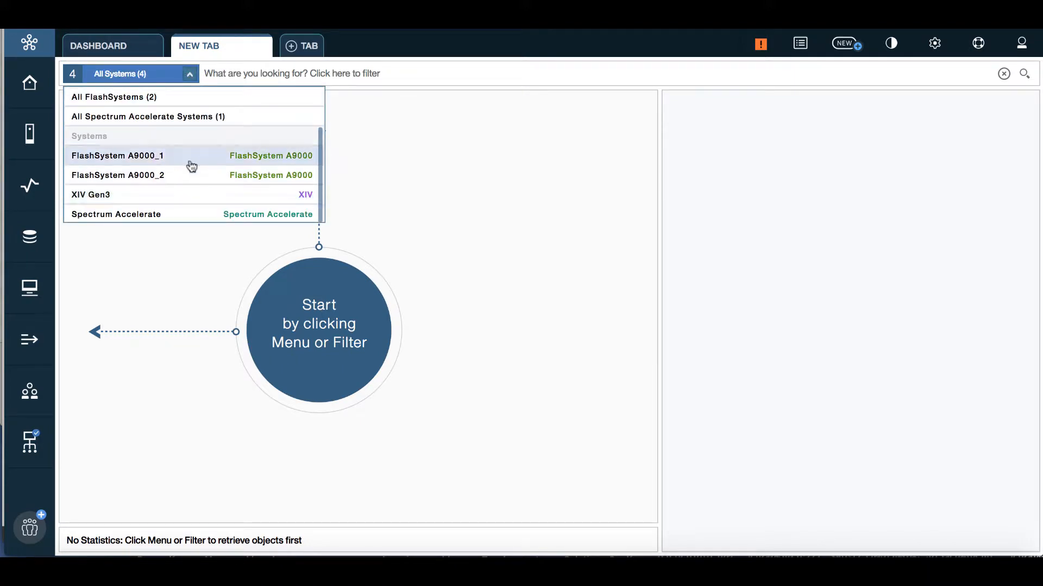
click(239, 74)
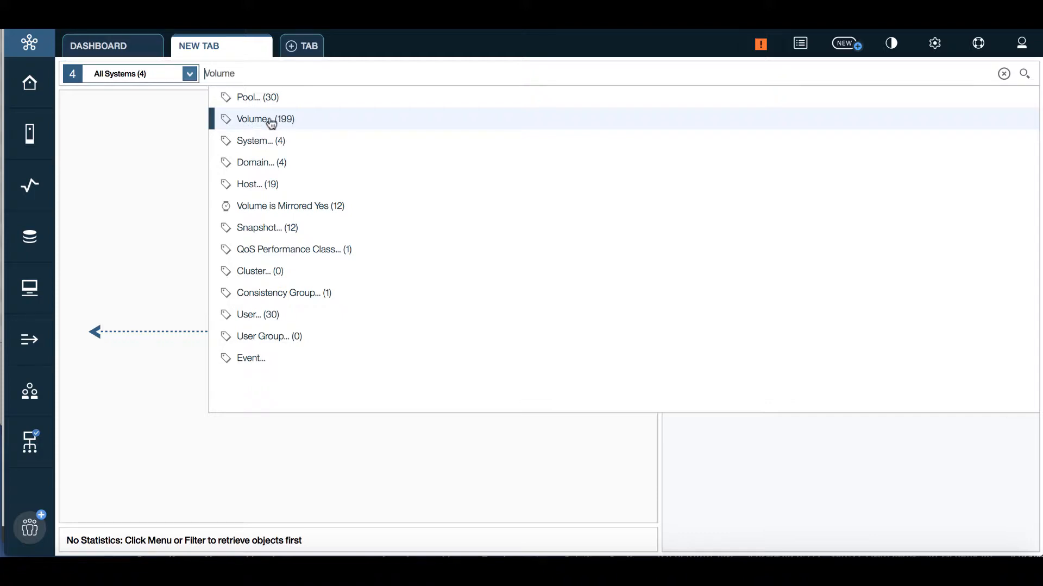
Step: Filter to volumes and add the 'Volume is Mapped' condition set to Yes
text(vol)
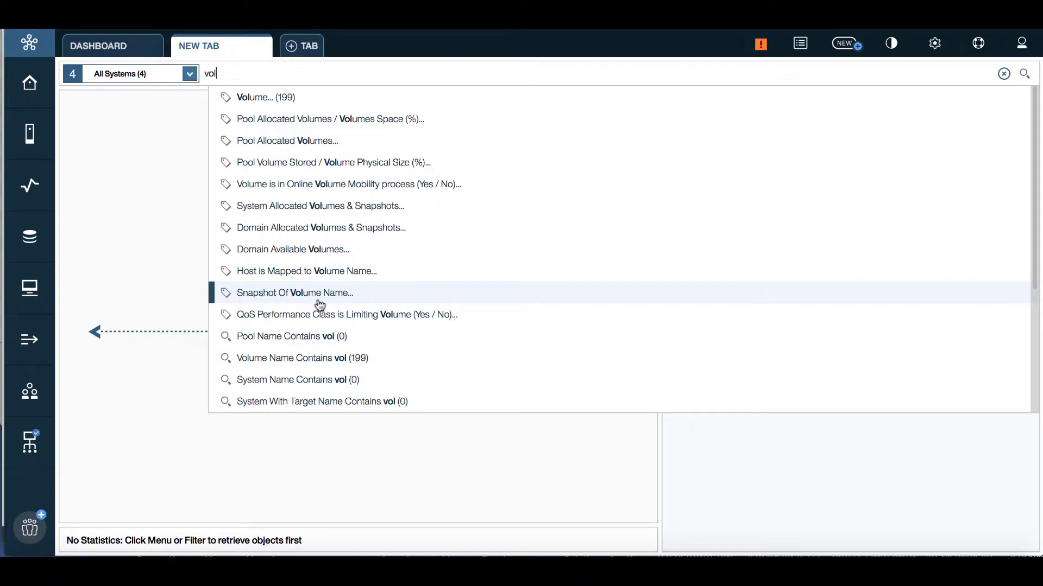
click(262, 100)
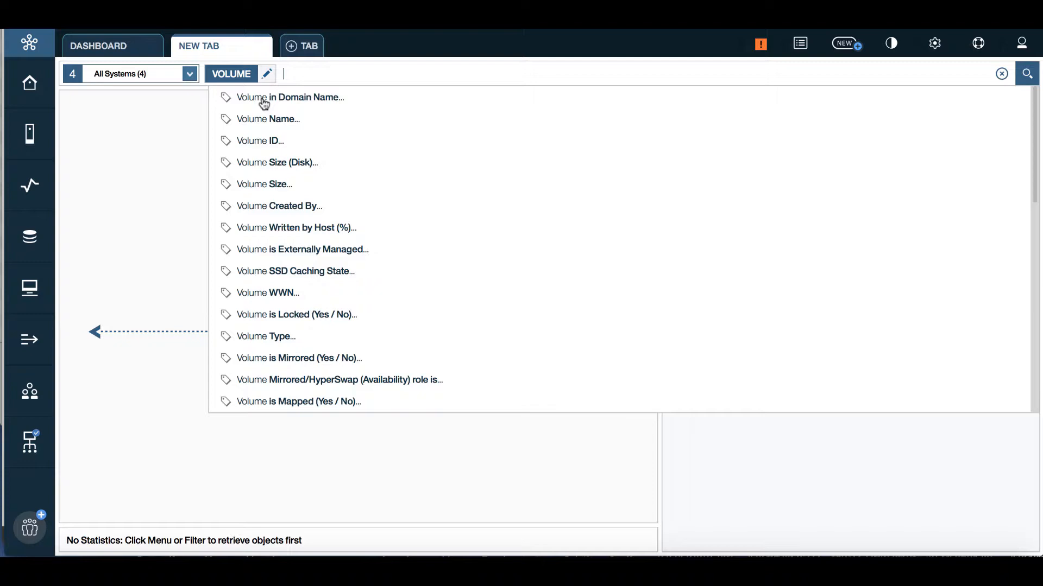
text(is)
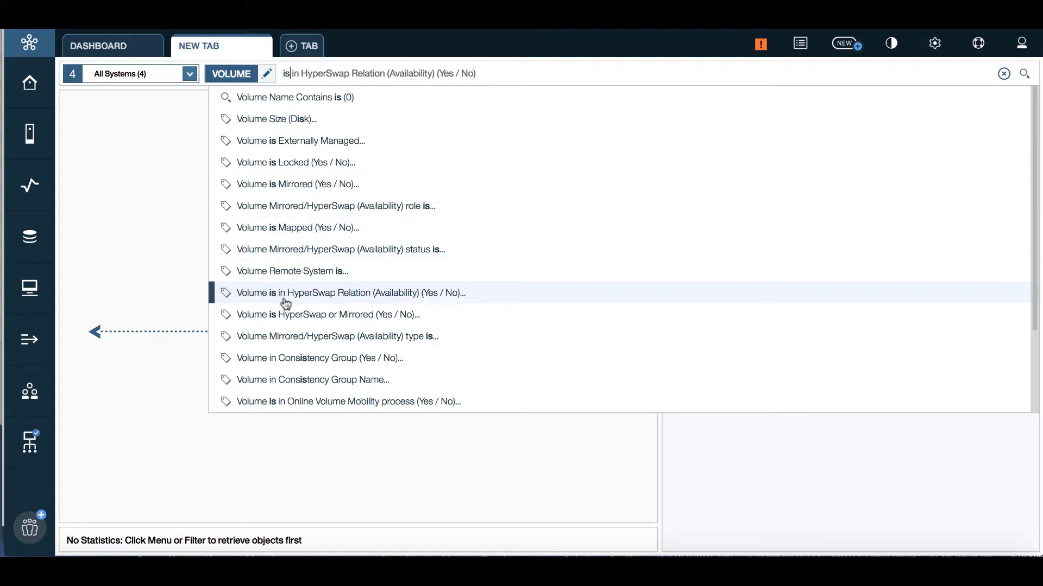
key(BackSpace)
key(BackSpace)
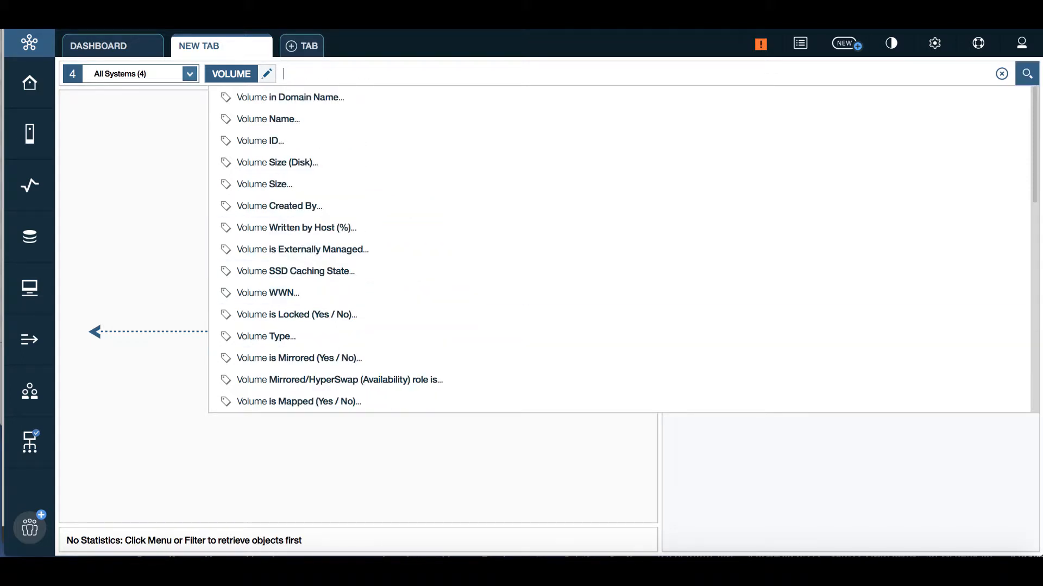
text(mapp)
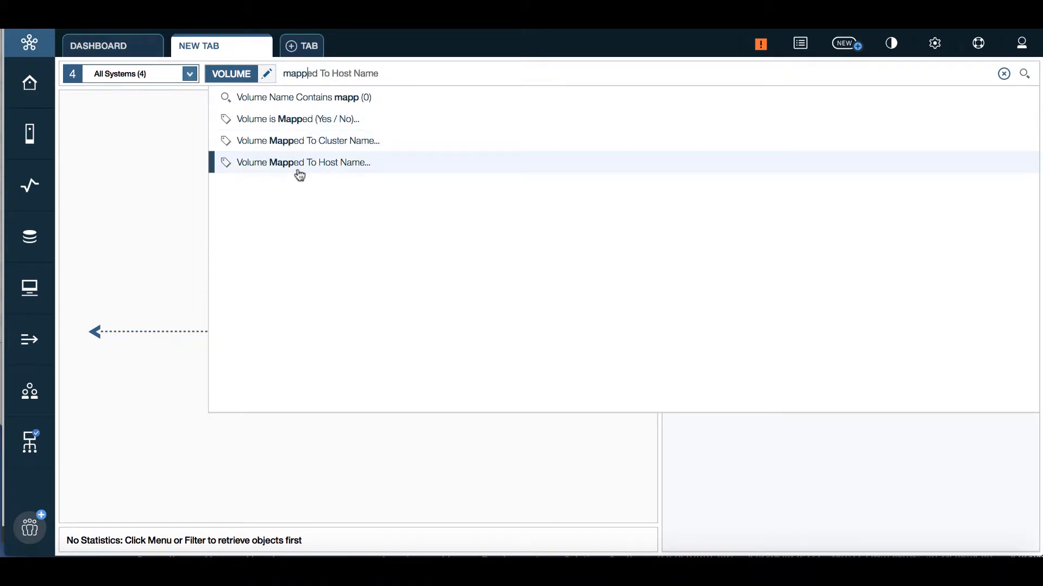
click(299, 119)
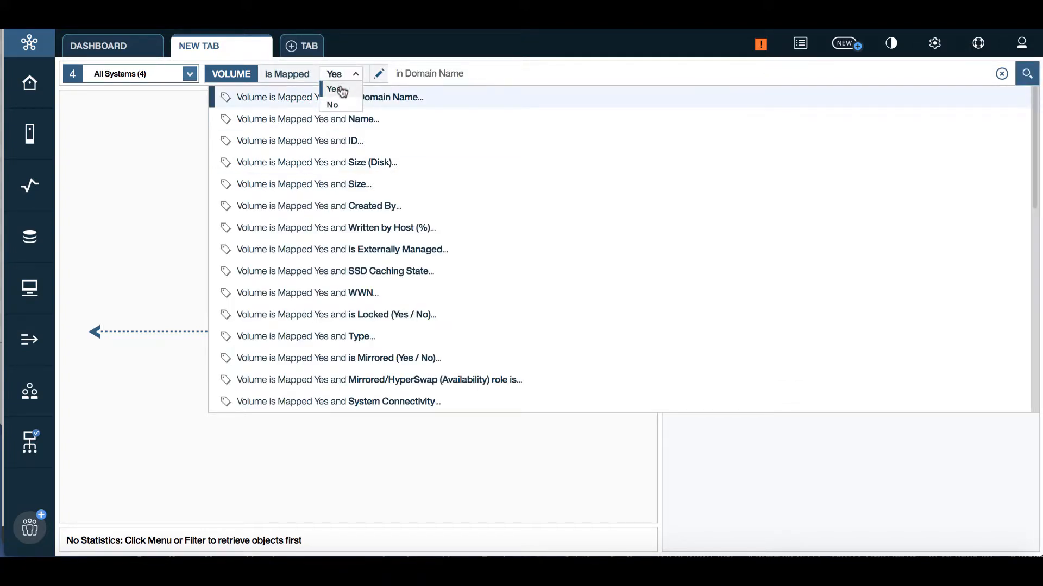
click(339, 87)
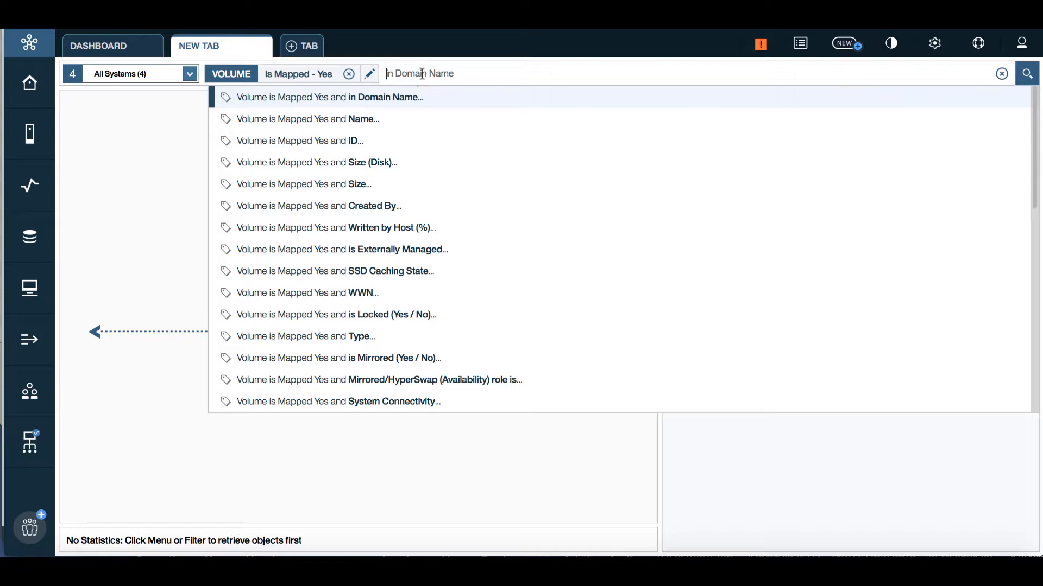
Step: Run the mapped-volume search, move the size column past Snapshots and Written by Host after System
click(1027, 76)
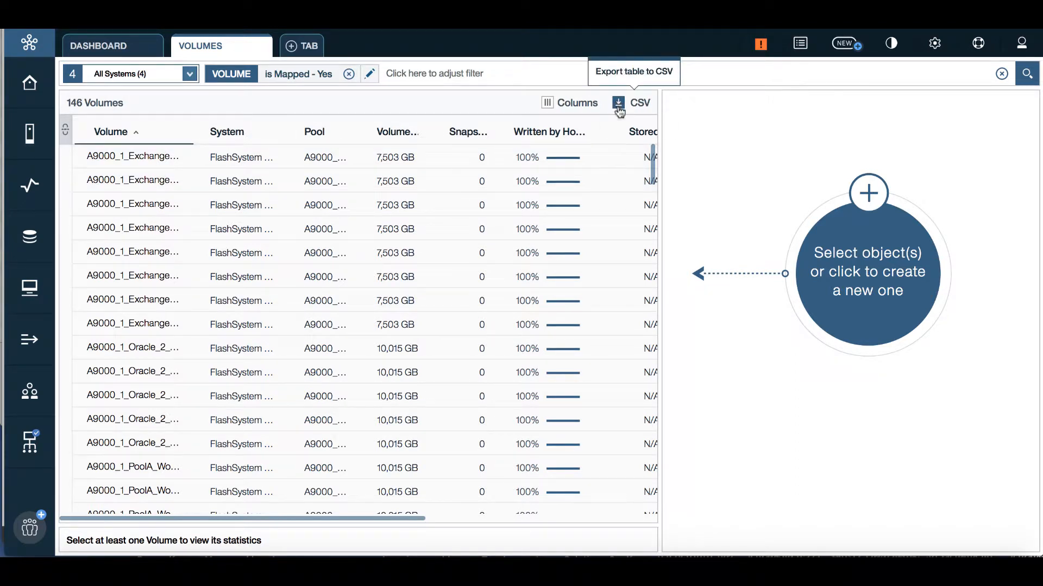
drag(390, 131, 470, 136)
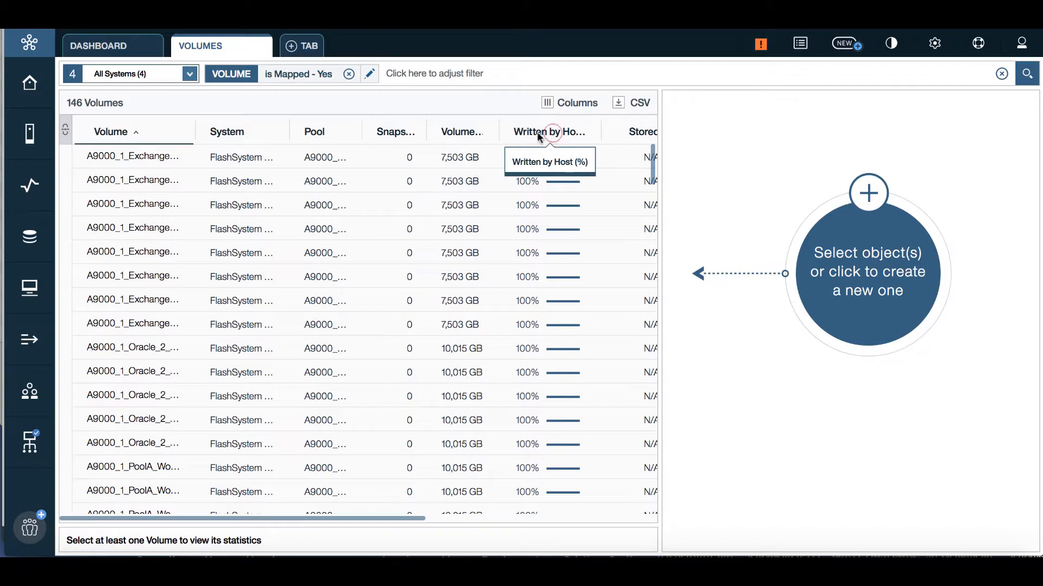
drag(539, 137, 271, 129)
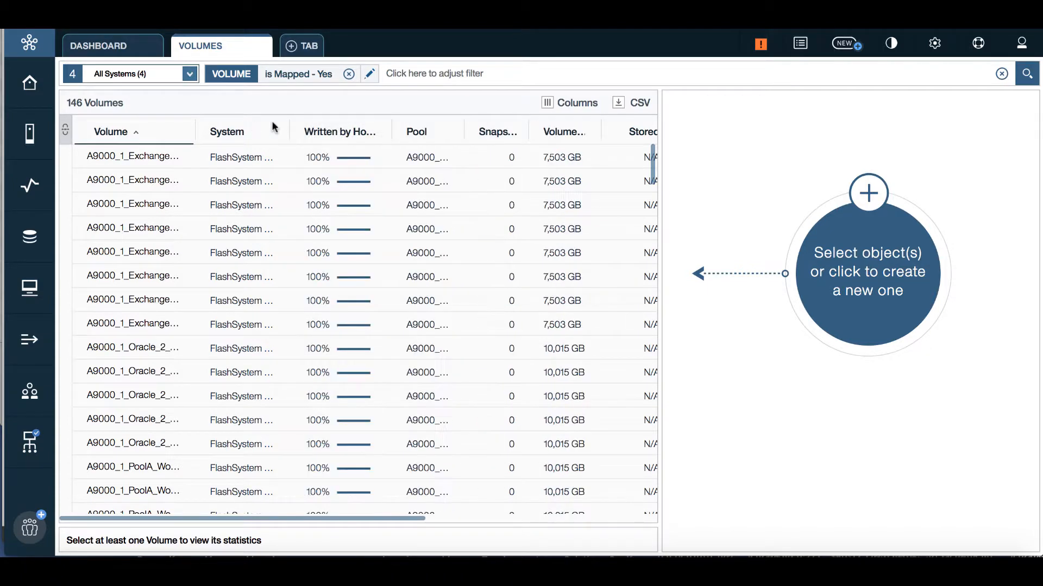
Step: Add the Host, Cluster, LUN, Availability Type, Remote System and QoS columns to the table
right_click(365, 133)
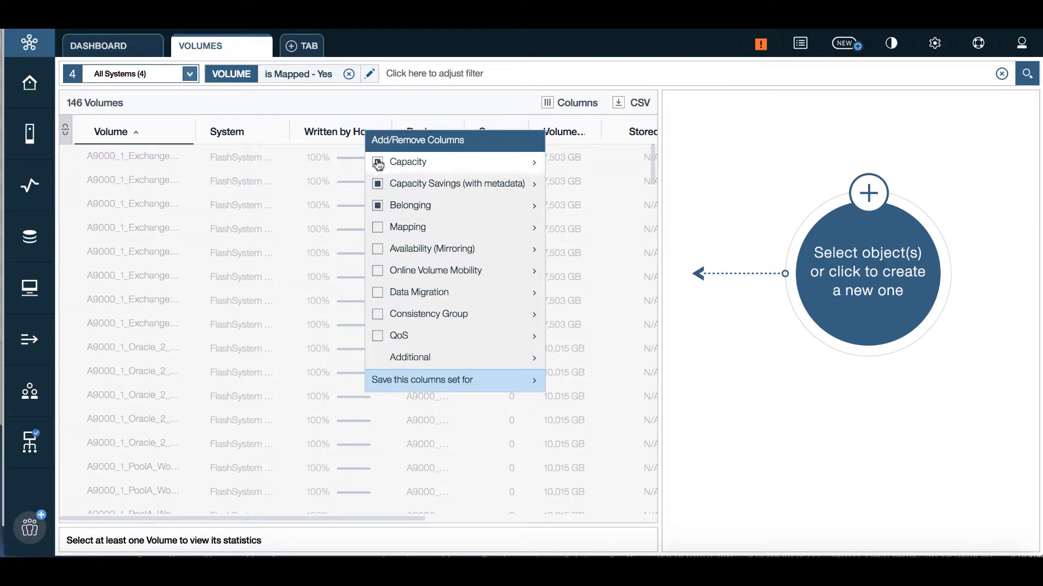
mouse_move(392, 170)
mouse_move(411, 187)
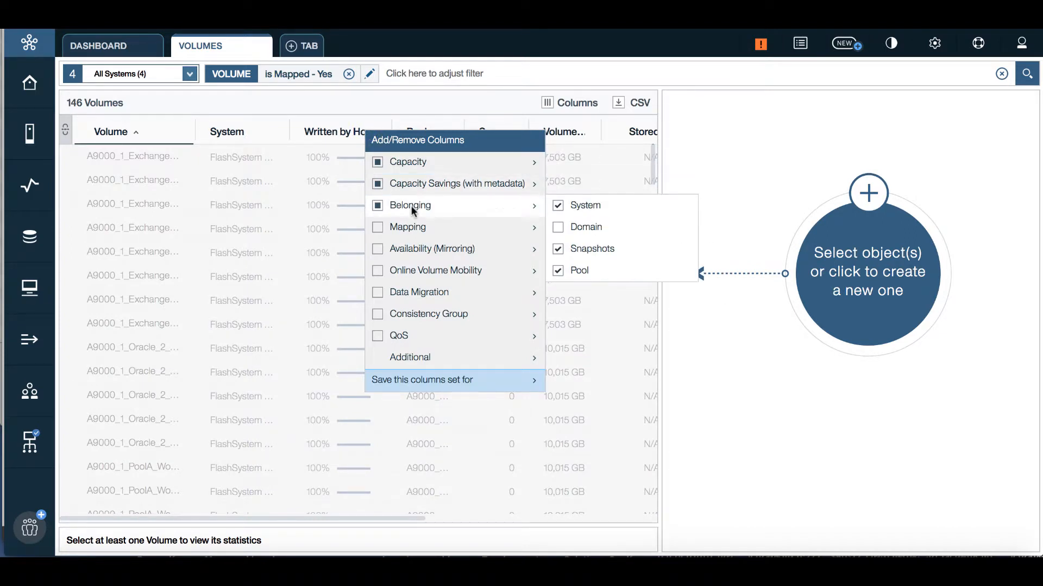
click(378, 228)
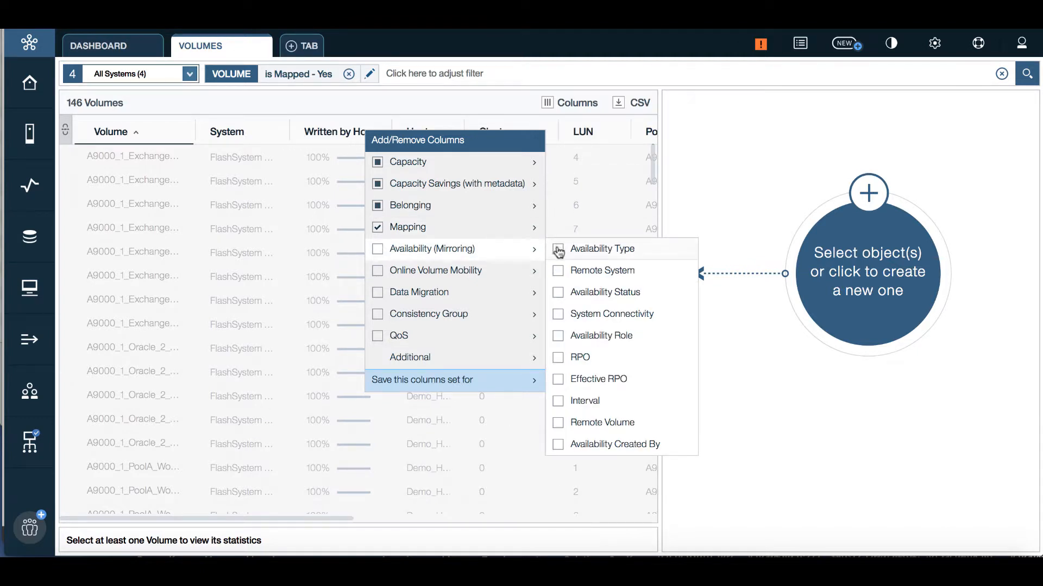
click(558, 249)
click(558, 271)
mouse_move(486, 297)
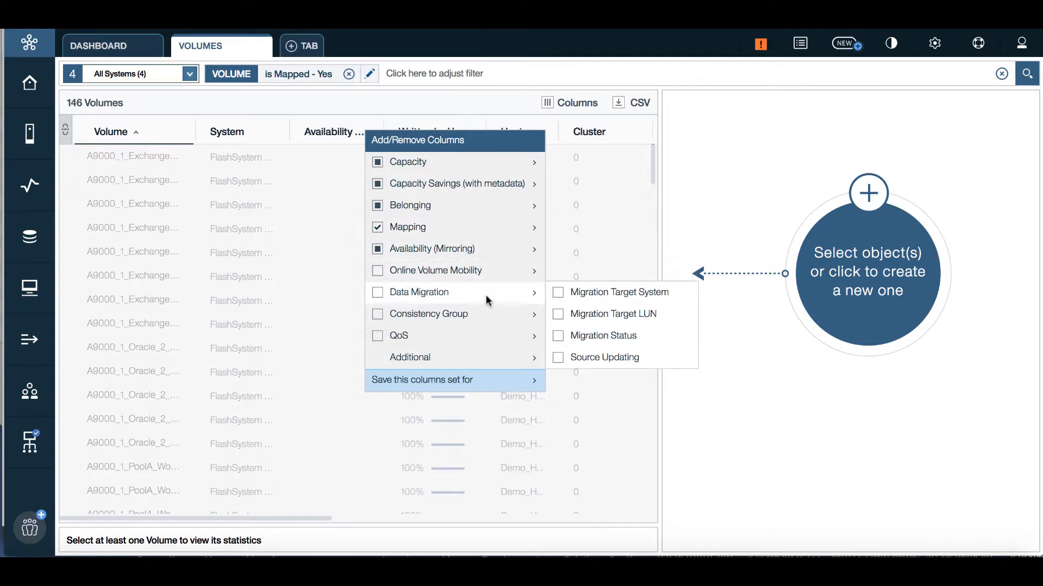
mouse_move(427, 336)
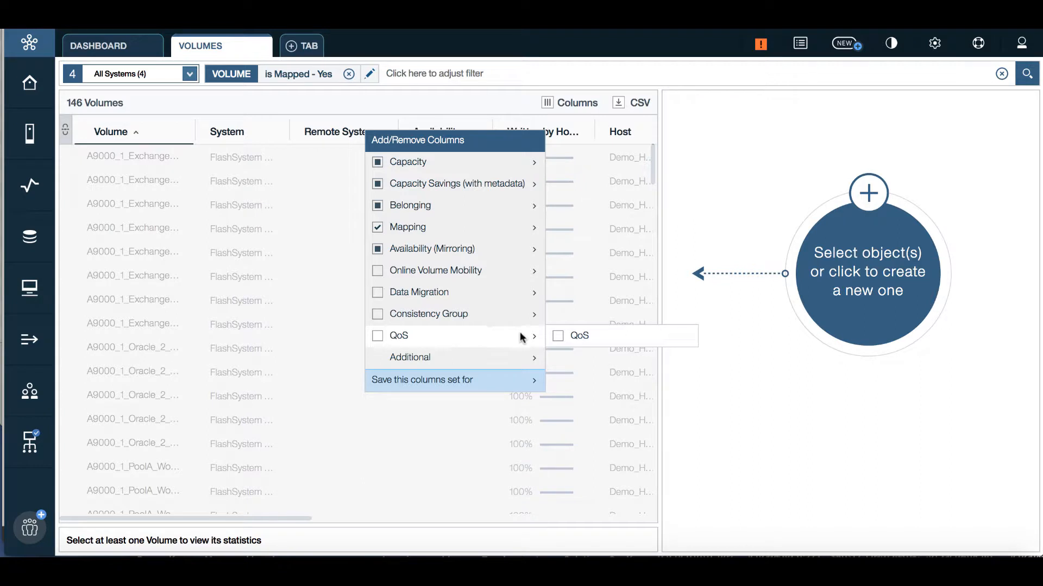
click(558, 337)
mouse_move(519, 364)
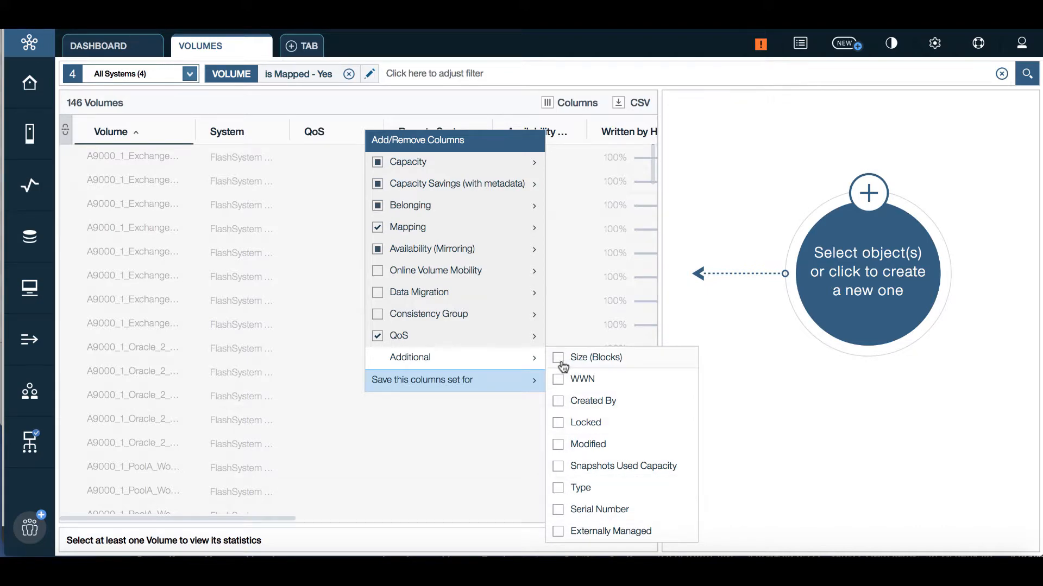
click(705, 201)
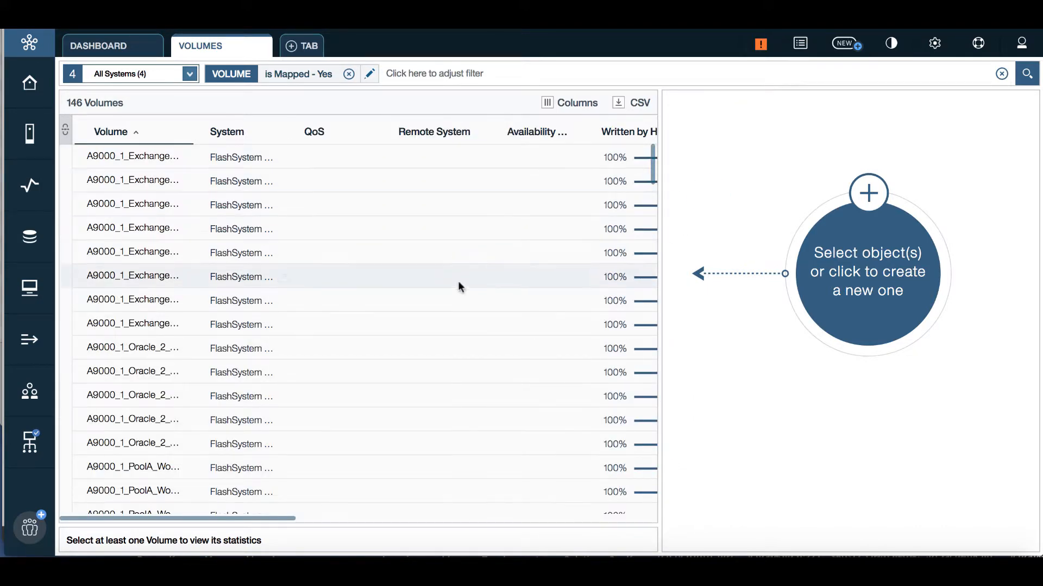
Step: Move Reduction Savings before Reduction Status, leaving the column set unsaved
scroll(538, 216, right, 10)
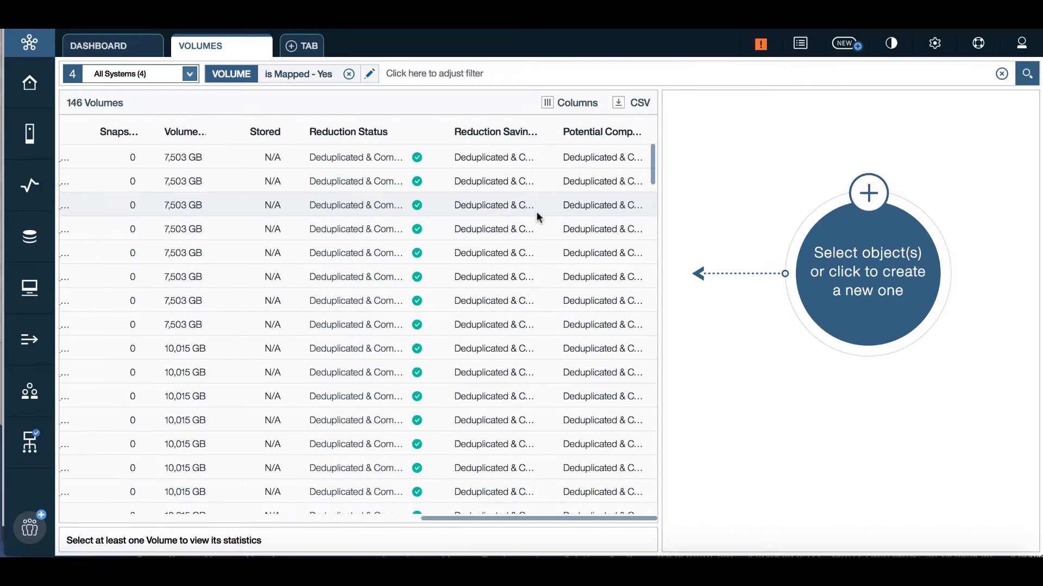
drag(483, 132, 287, 137)
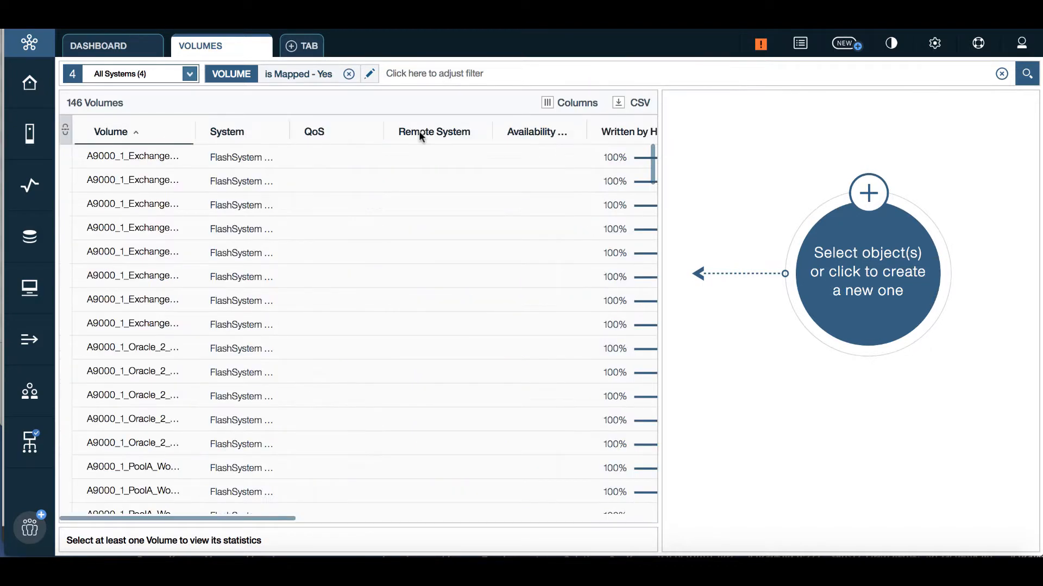
right_click(419, 131)
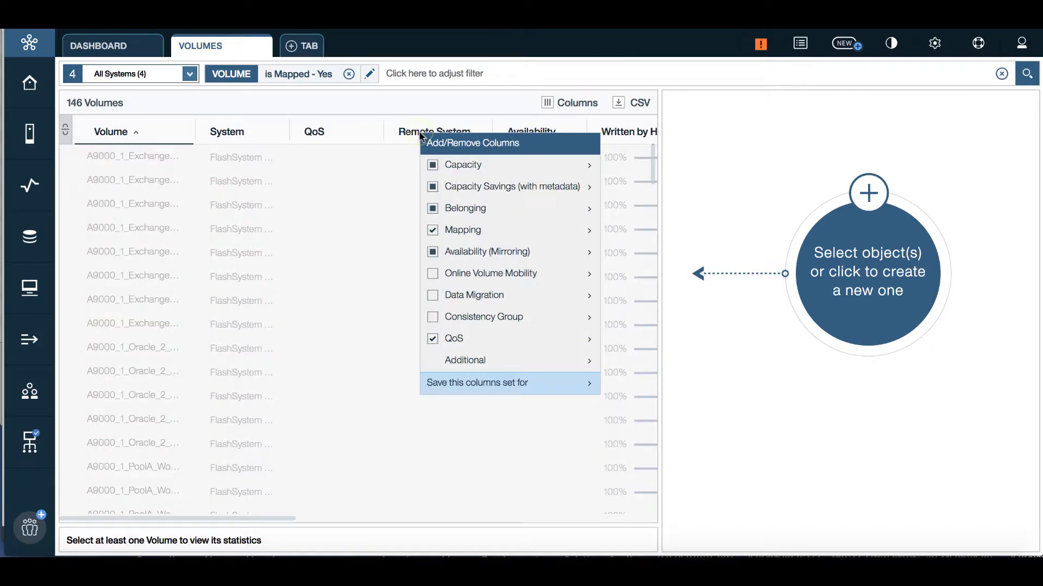
mouse_move(513, 376)
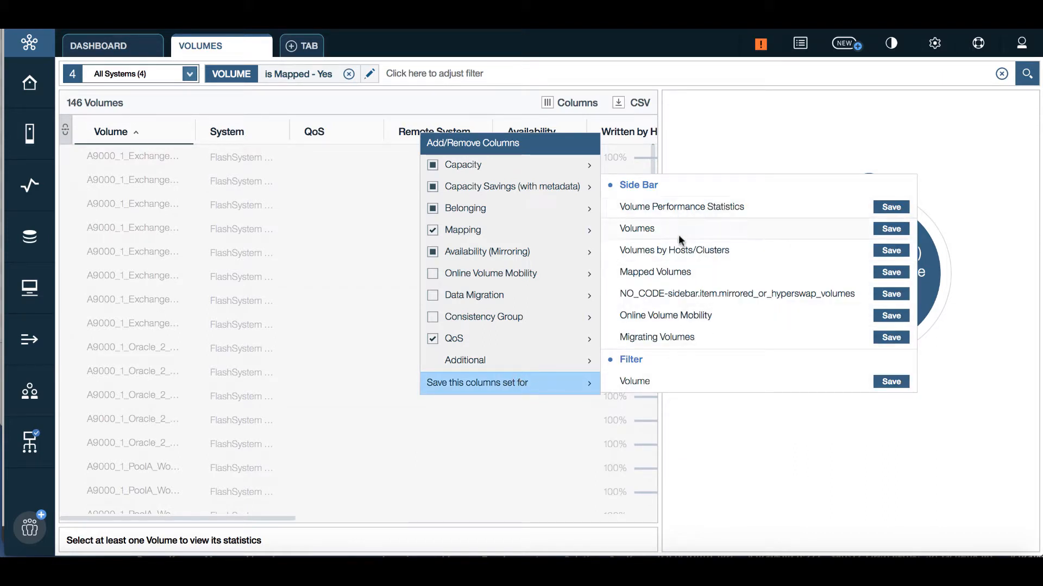
click(760, 438)
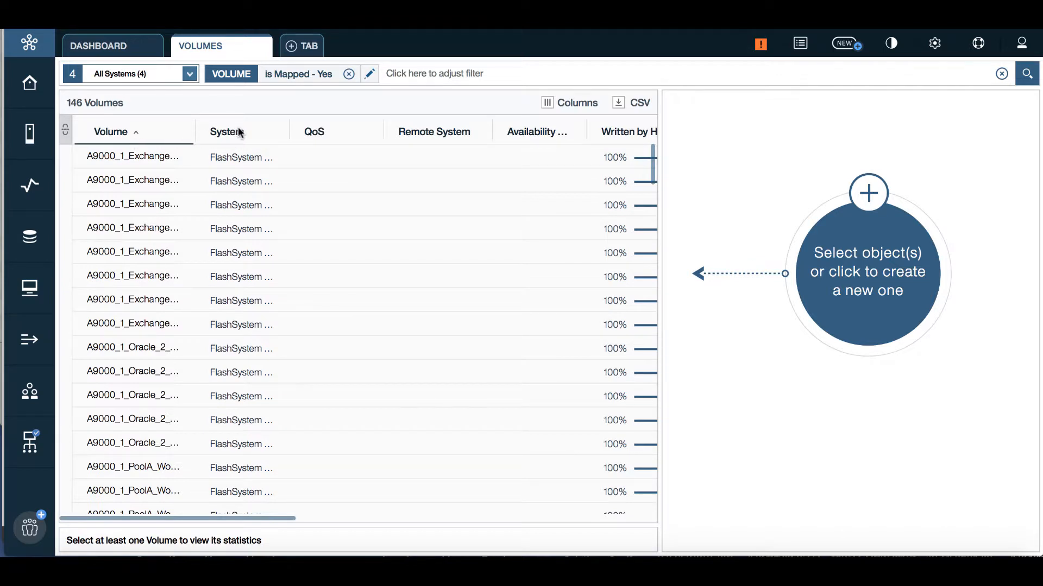
Step: Widen the System column, scan the table, and open A9000_1_Exchange_vol_1's properties
drag(291, 131, 336, 132)
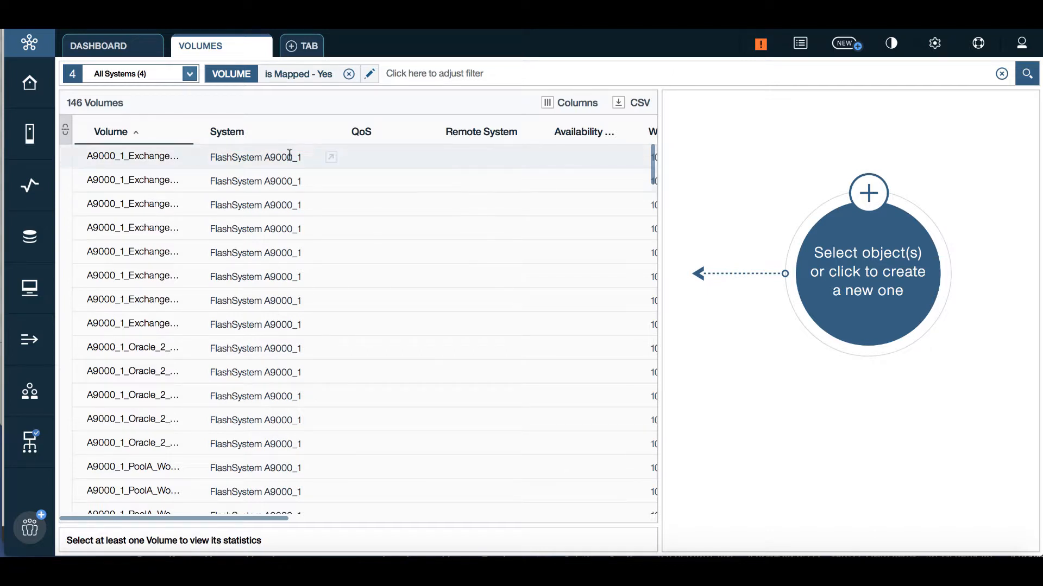
scroll(432, 159, right, 6)
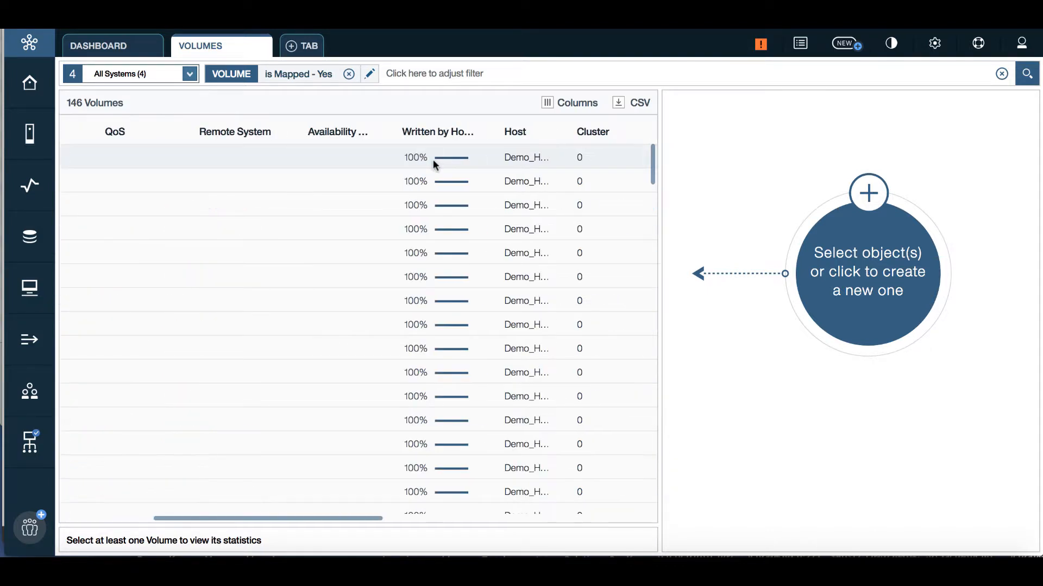
scroll(434, 162, right, 2)
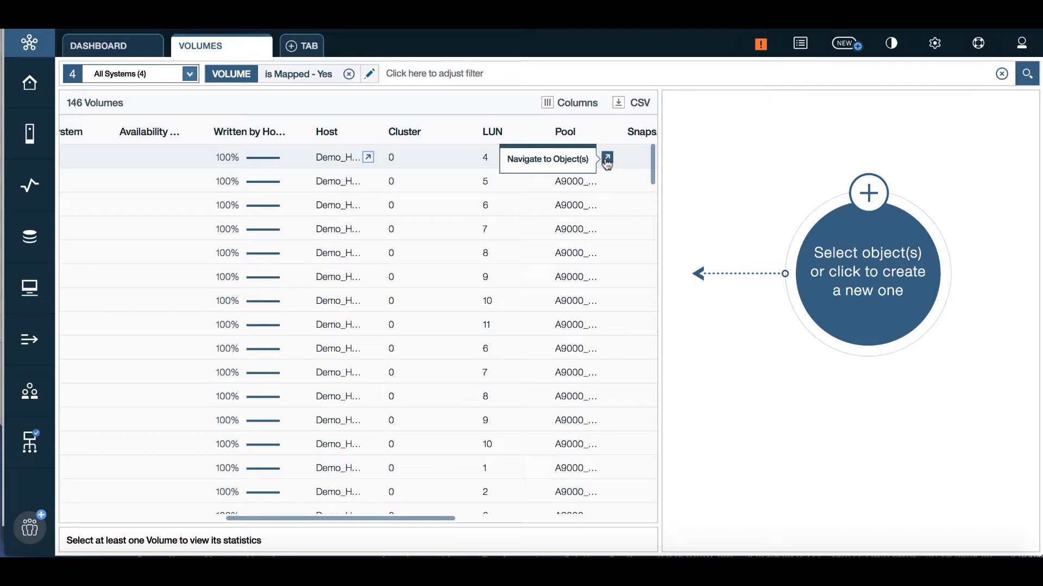
scroll(434, 158, left, 5)
click(310, 156)
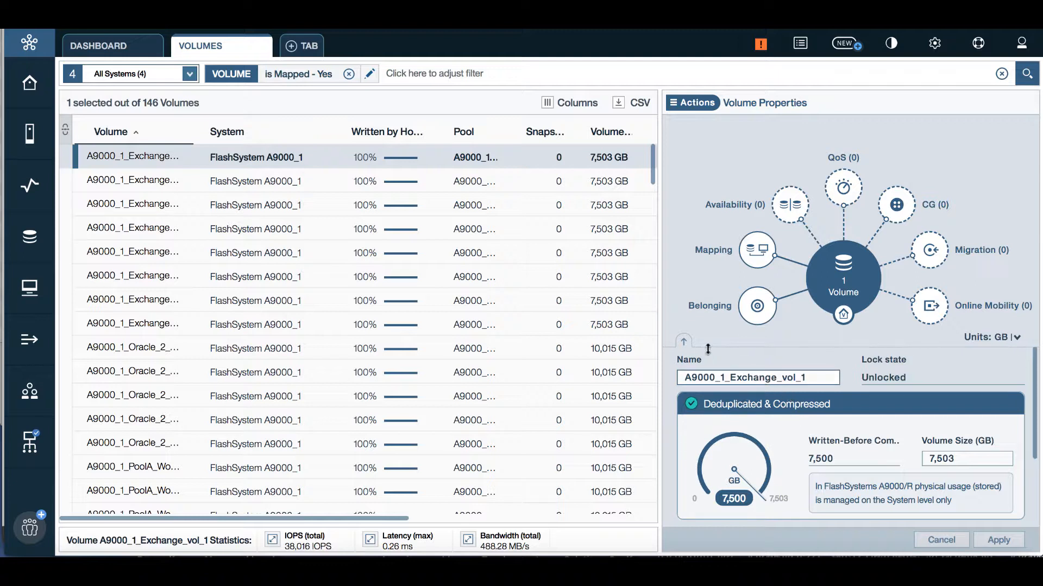
Step: Enlarge the volume's relationship diagram, discard a trial rename, then open the systems dropdown
scroll(678, 345, down, 3)
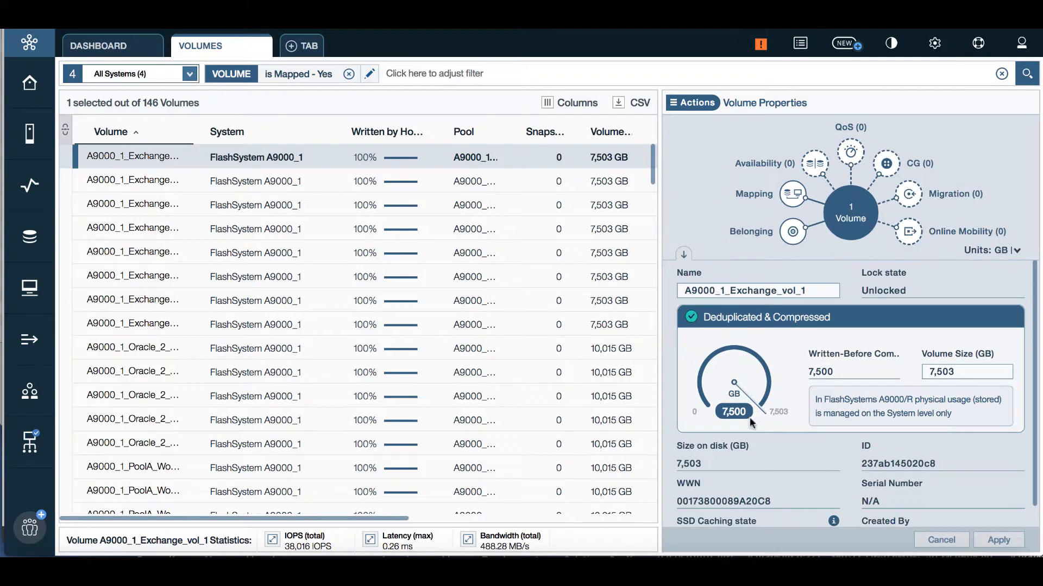
scroll(768, 447, down, 1)
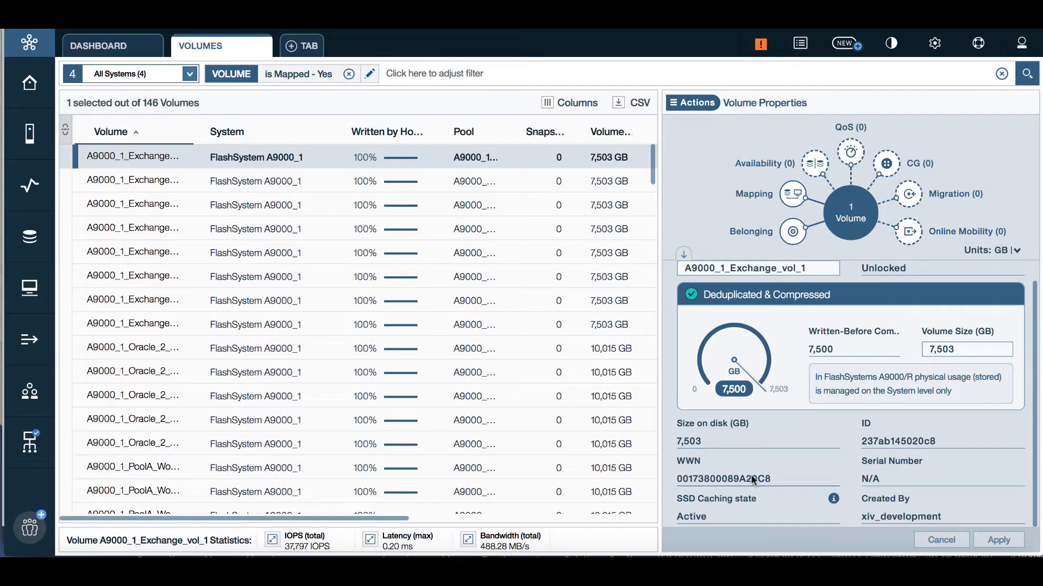
scroll(750, 474, up, 1)
click(679, 252)
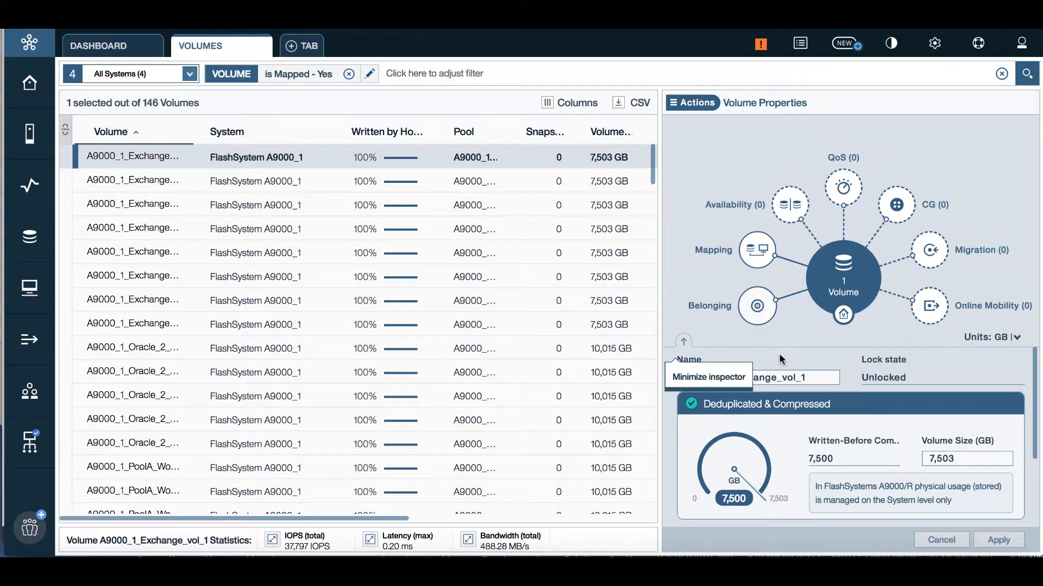
double_click(810, 375)
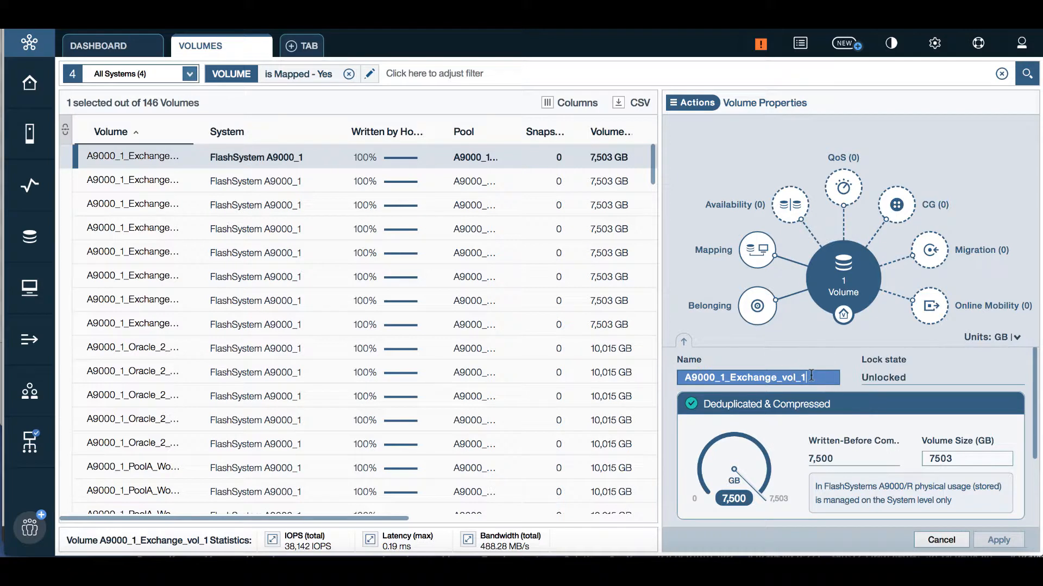
text(23)
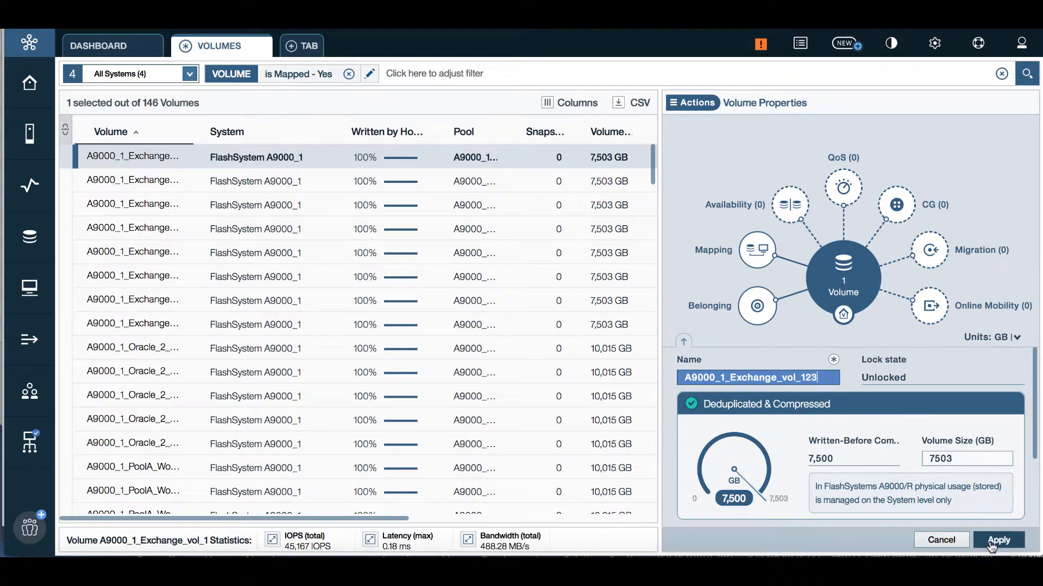
click(940, 539)
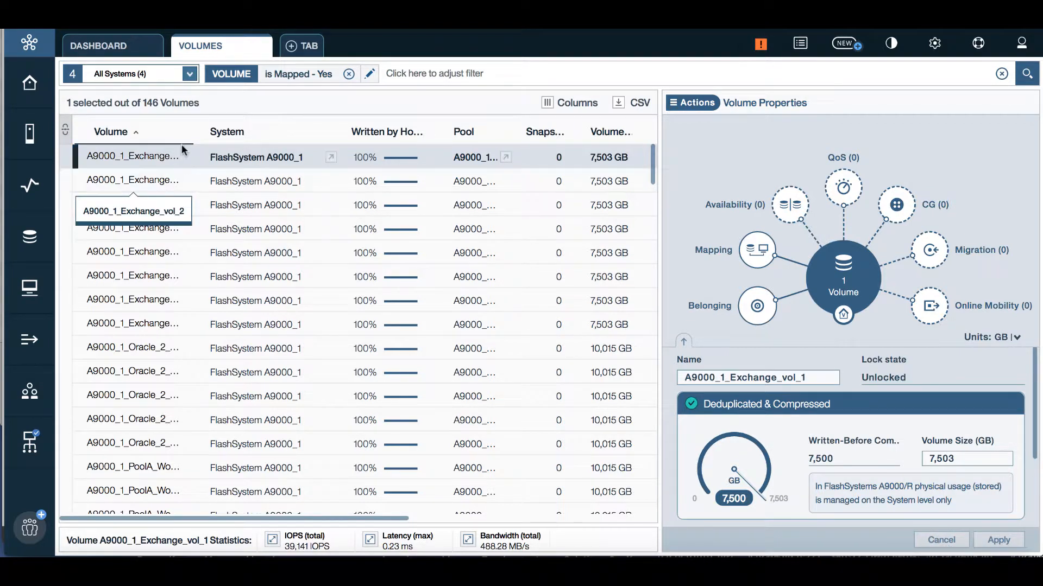
click(189, 75)
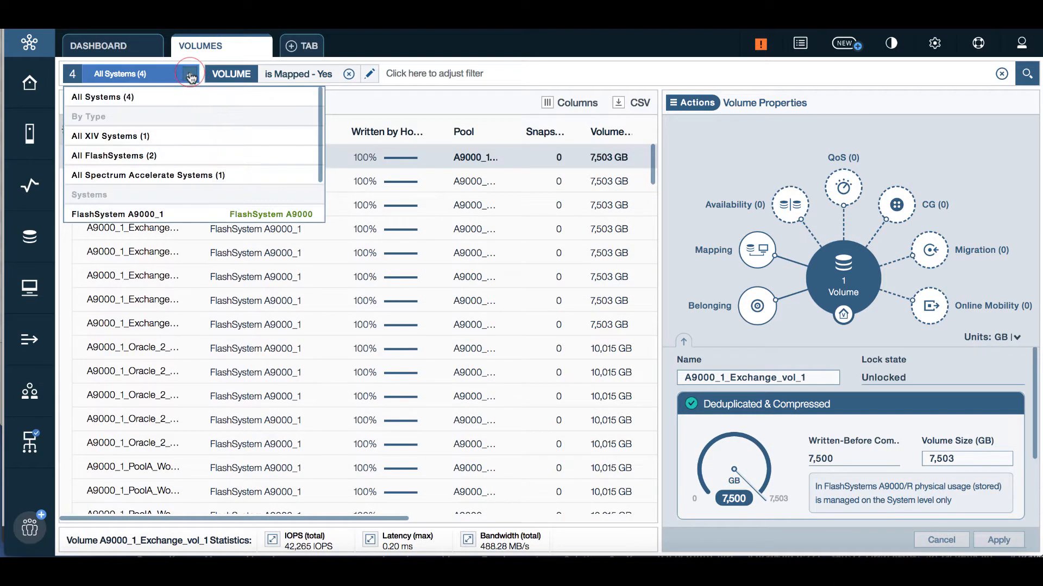
Step: Scope the list to All XIV Systems (1) and open XIV_Exchange_vol_1's properties
click(139, 136)
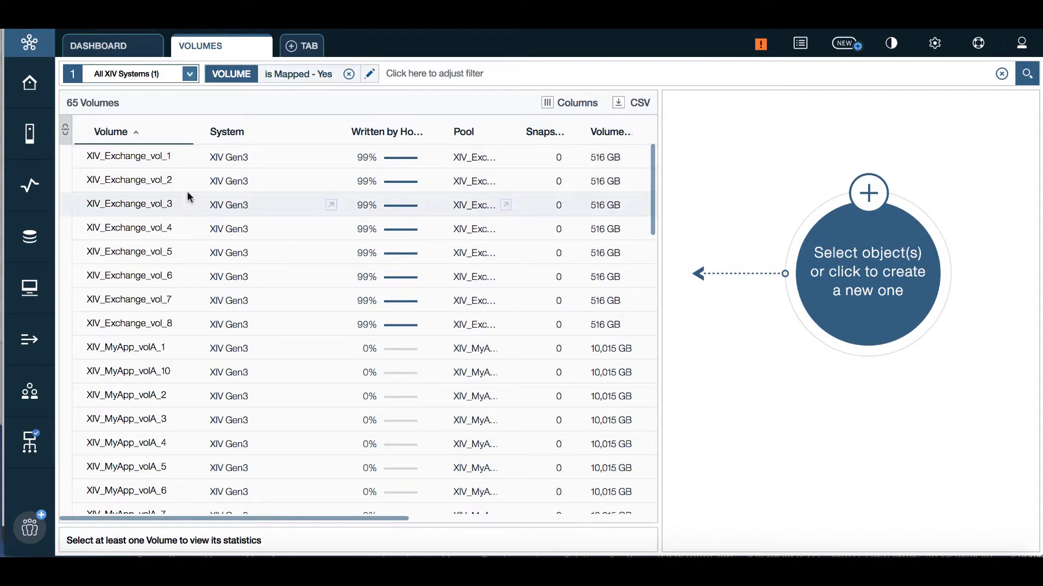
click(276, 157)
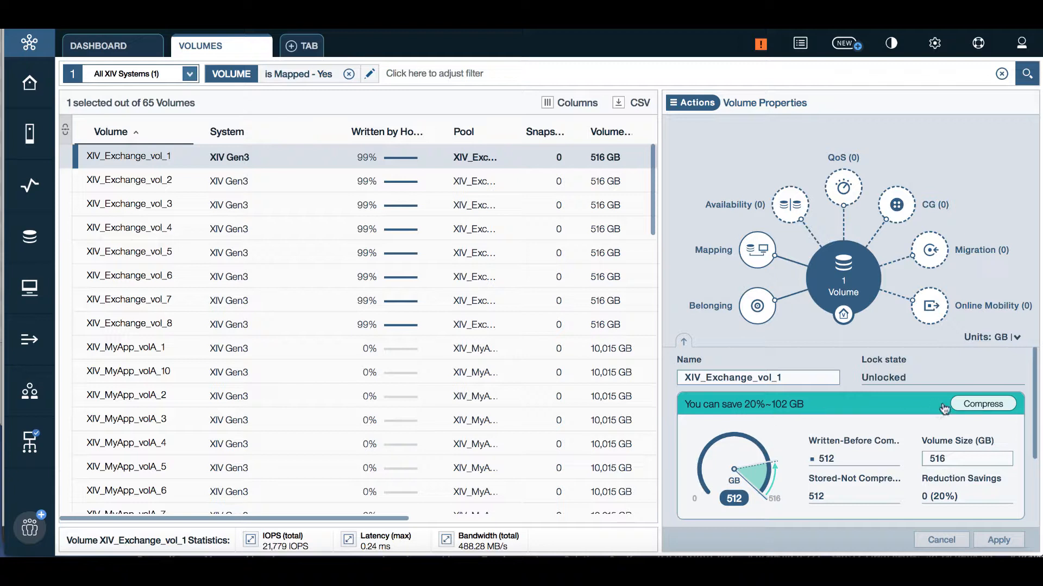
click(966, 403)
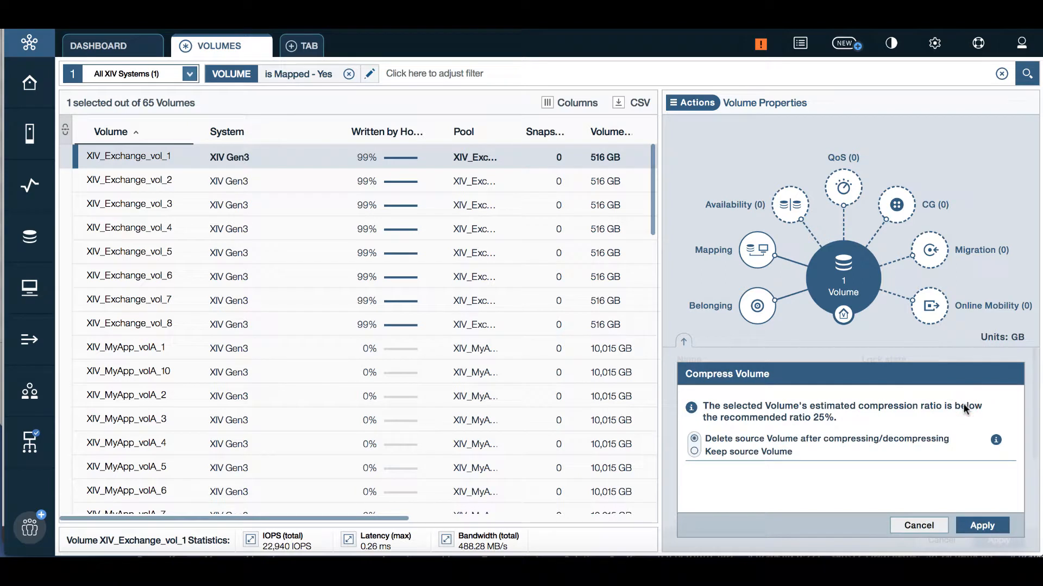
click(922, 526)
click(959, 459)
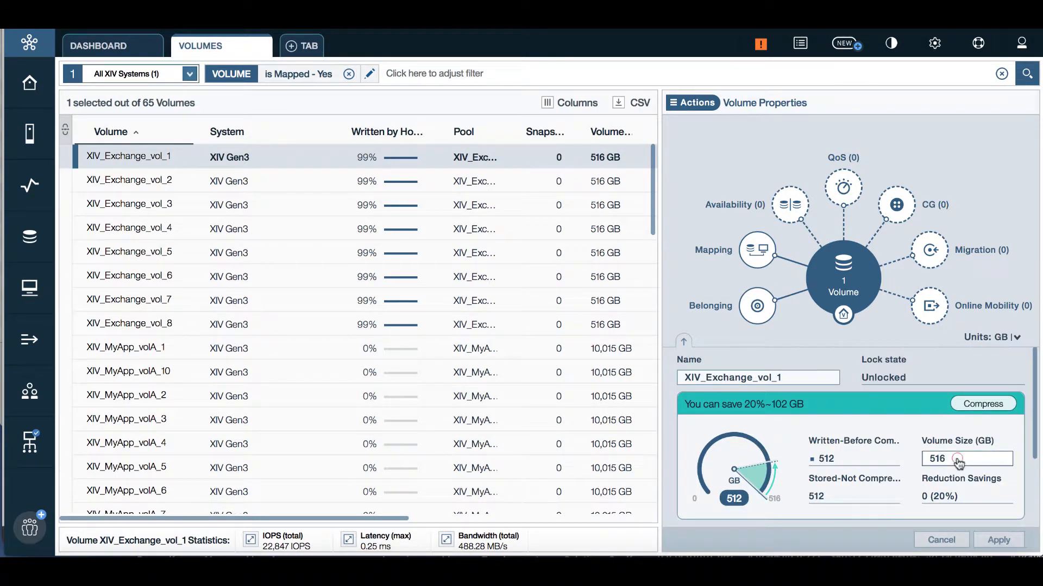
text(6)
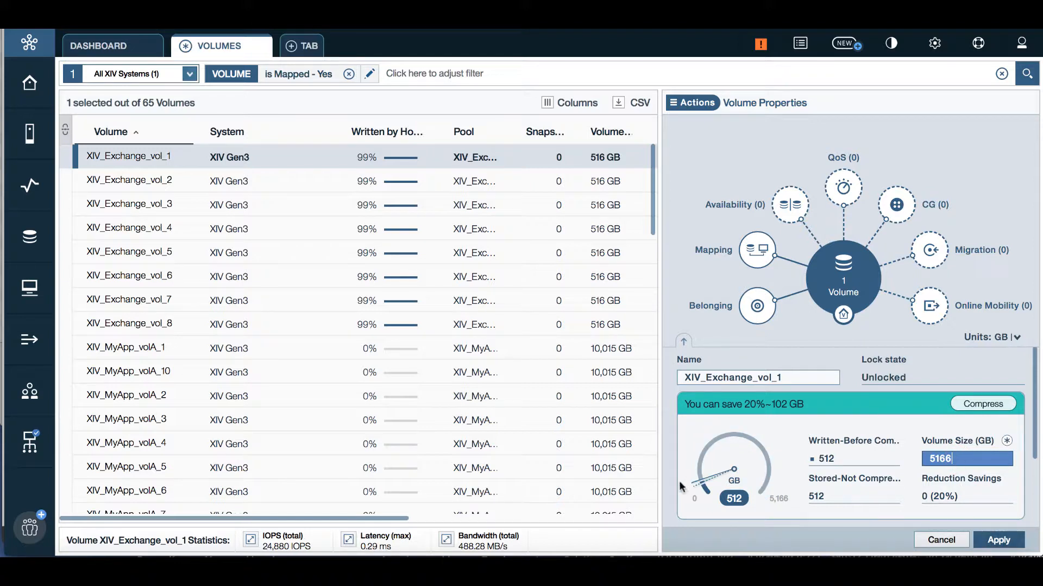
text(5)
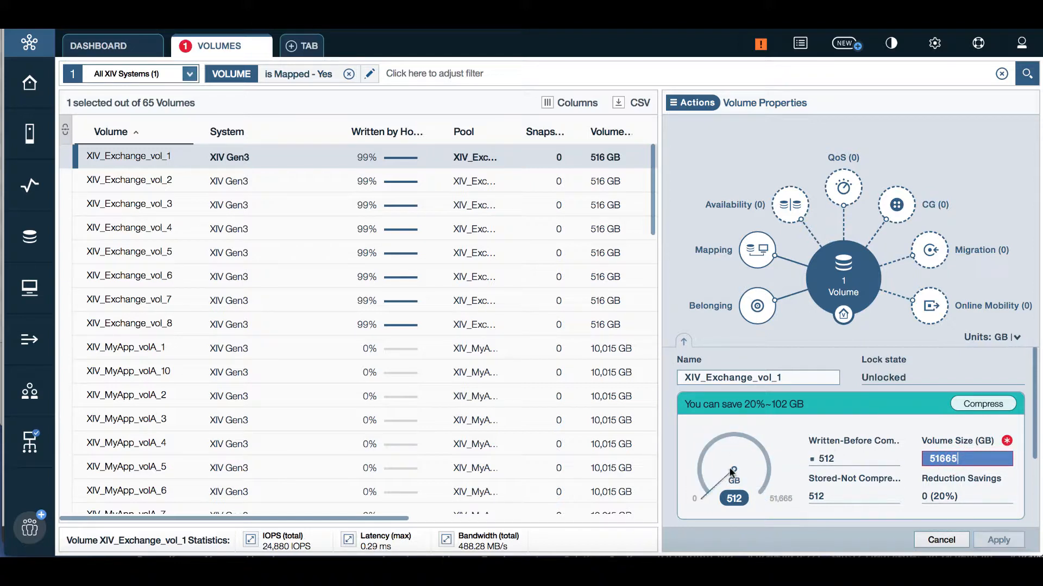
key(BackSpace)
key(BackSpace)
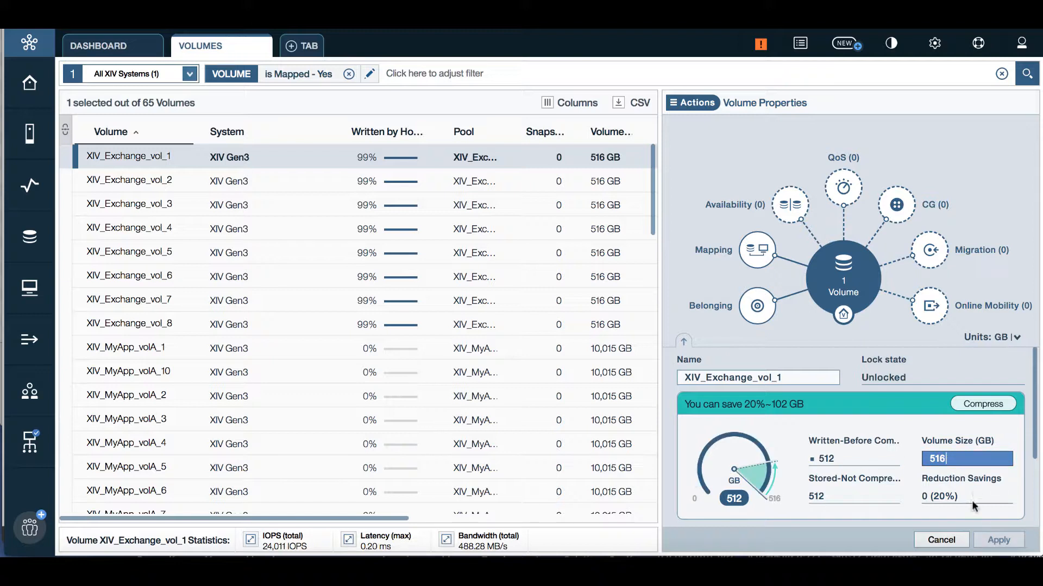
click(936, 543)
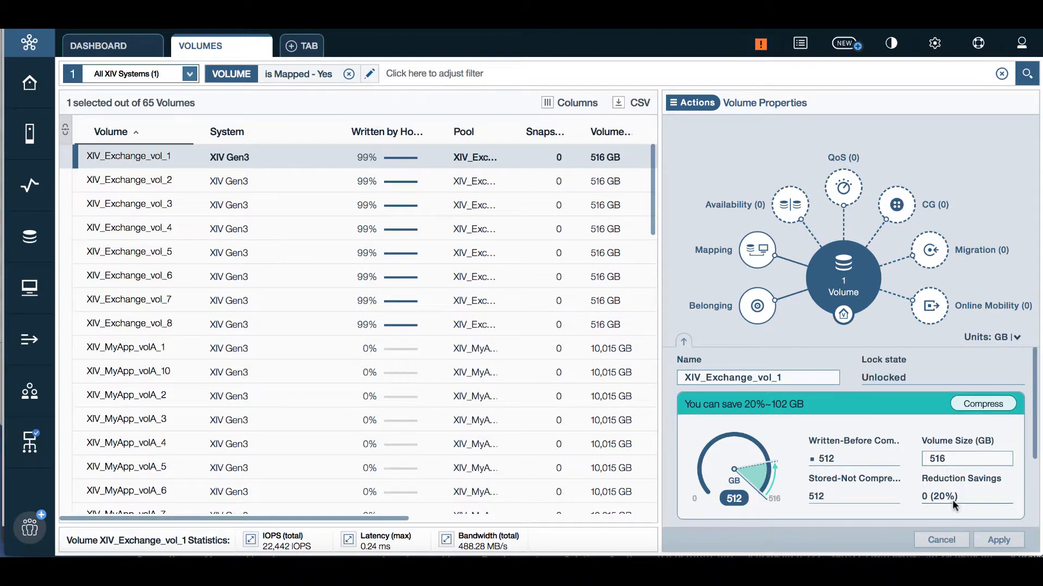
scroll(953, 499, down, 3)
scroll(952, 500, up, 3)
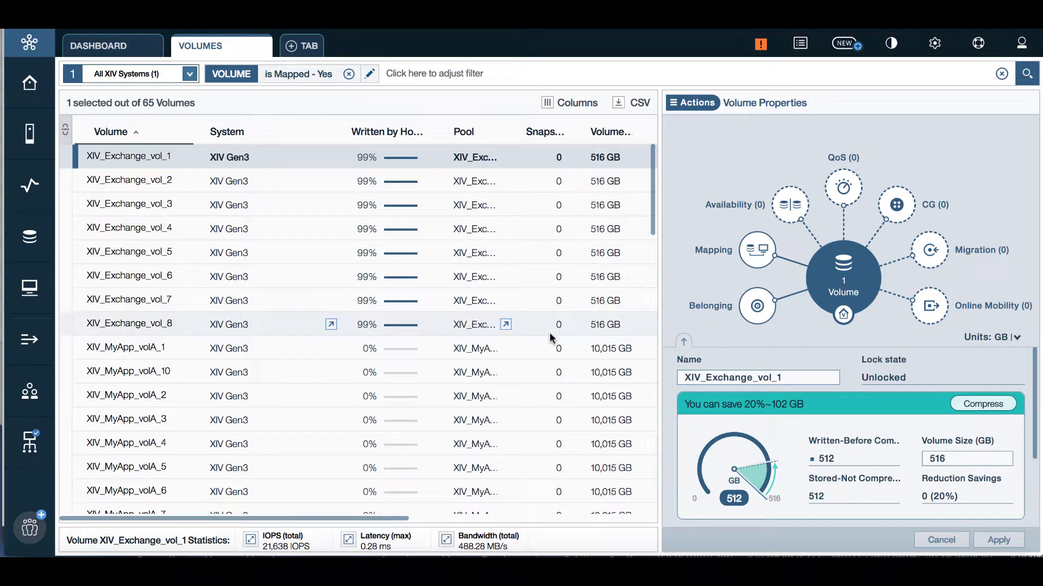
Step: Select XIV_Exchange_vol_1 through vol_7 to show their combined ~717 GB savings on 3,584 GB
shift+click(311, 251)
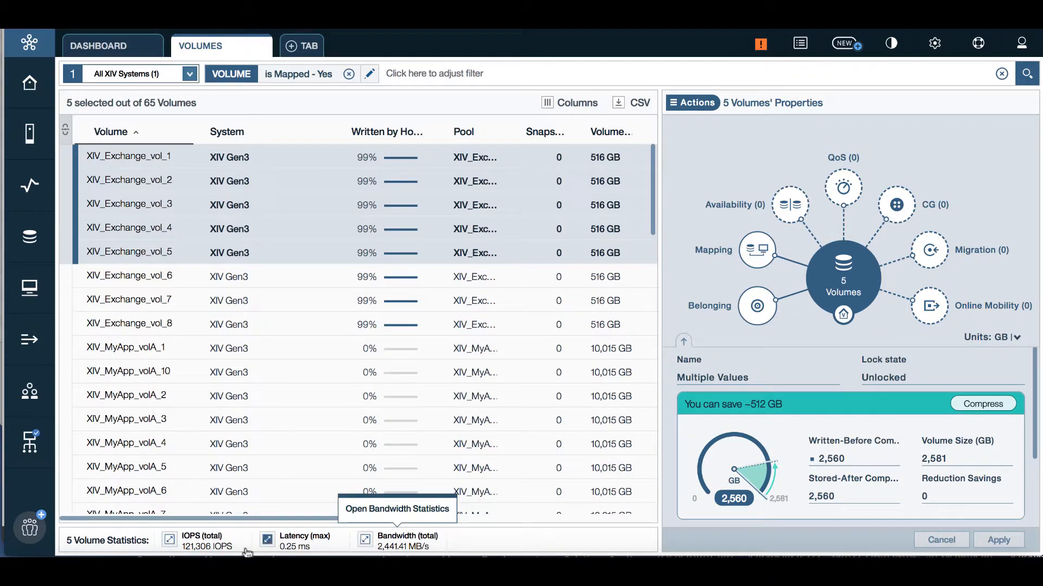
shift+click(293, 304)
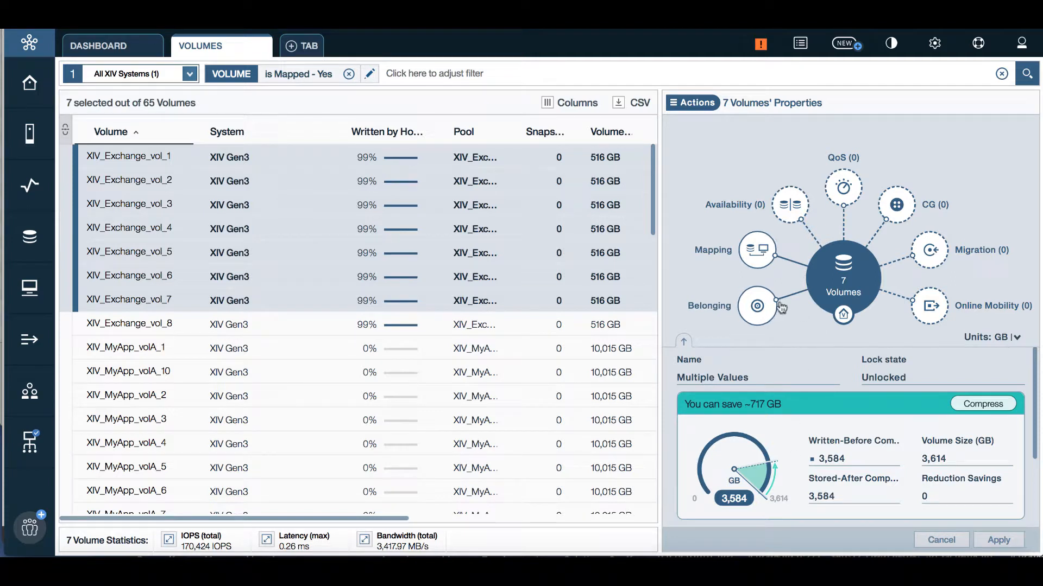
Step: Show the seven volumes' Belonging details and apply a pool change to XIV_MyApp
click(758, 310)
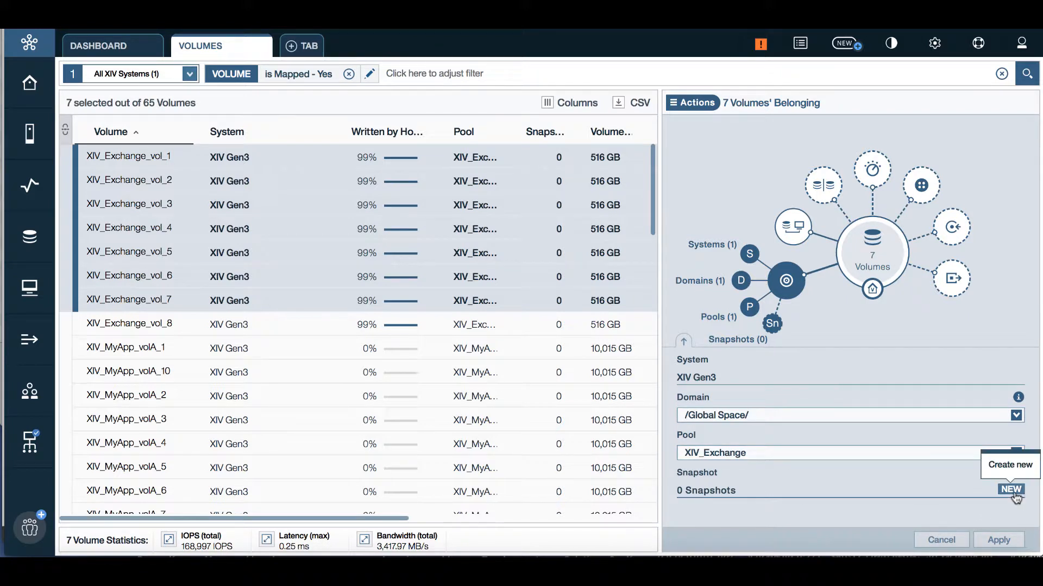
click(840, 454)
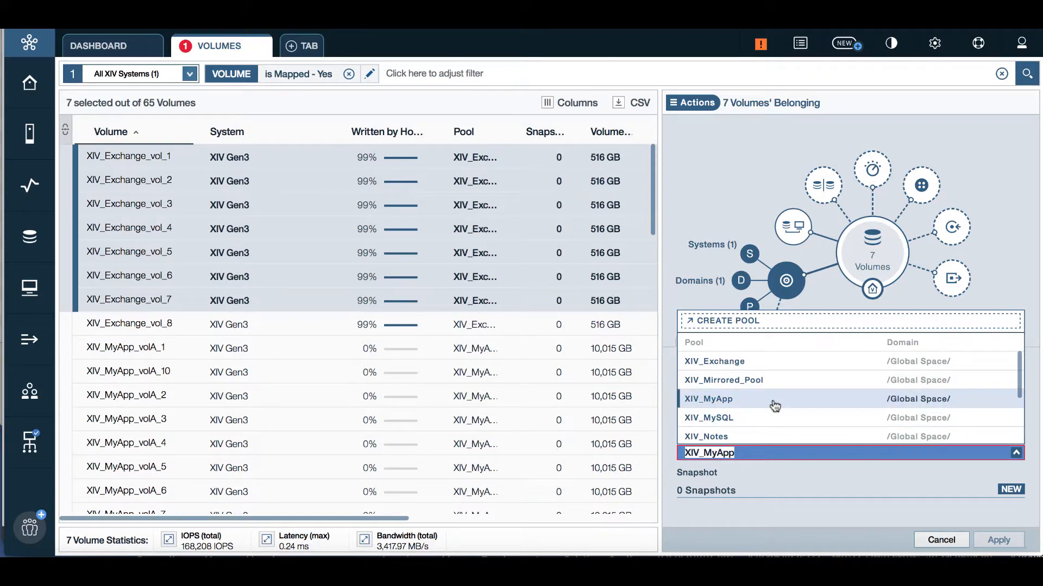
click(775, 405)
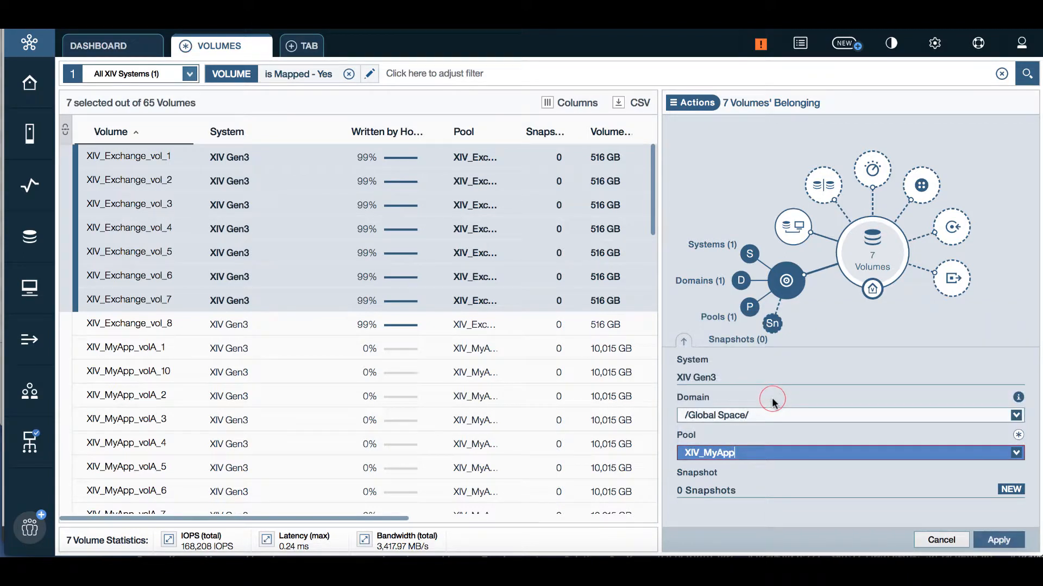
click(997, 542)
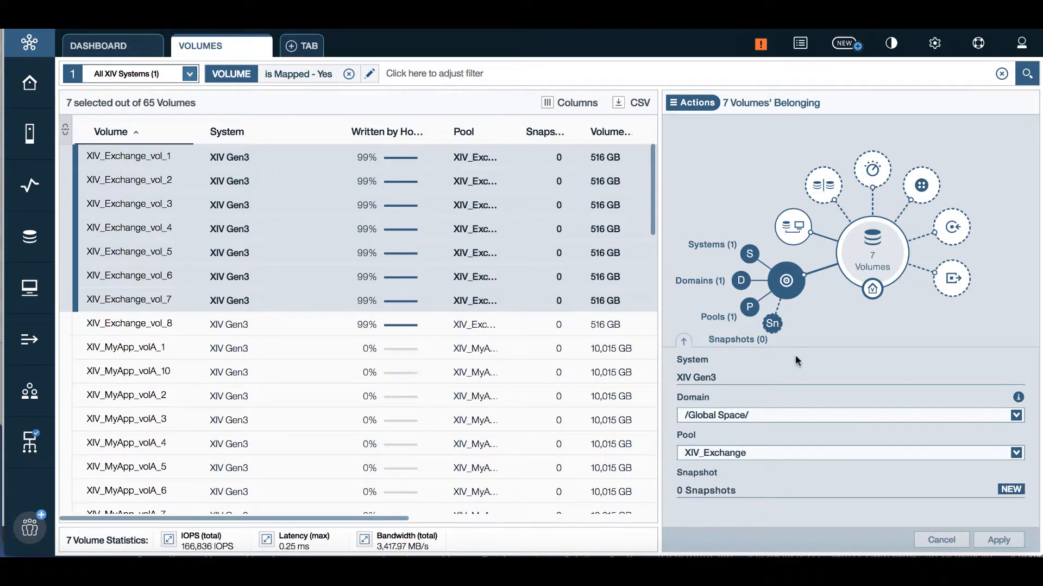
click(750, 314)
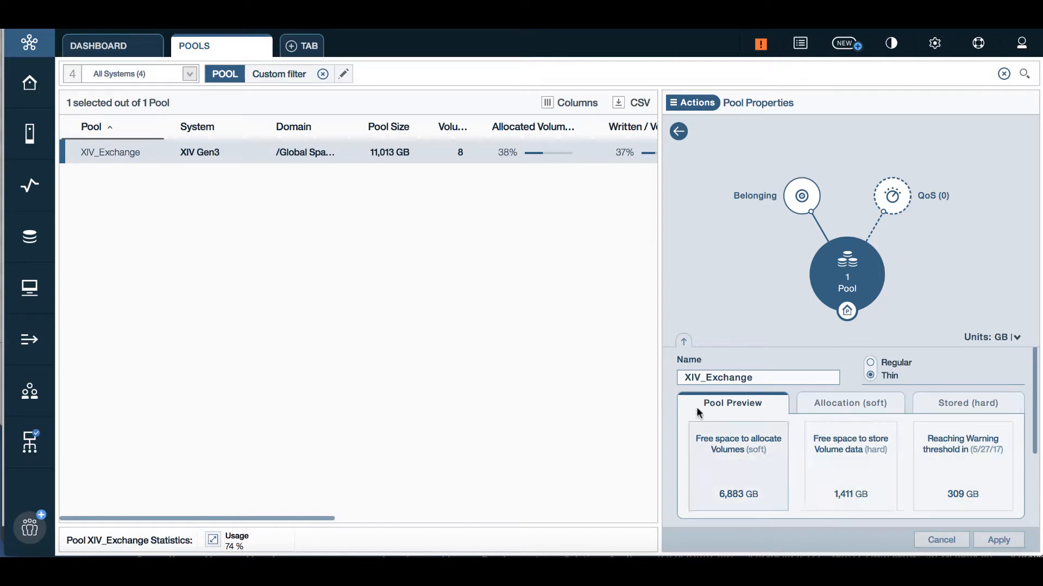
click(677, 132)
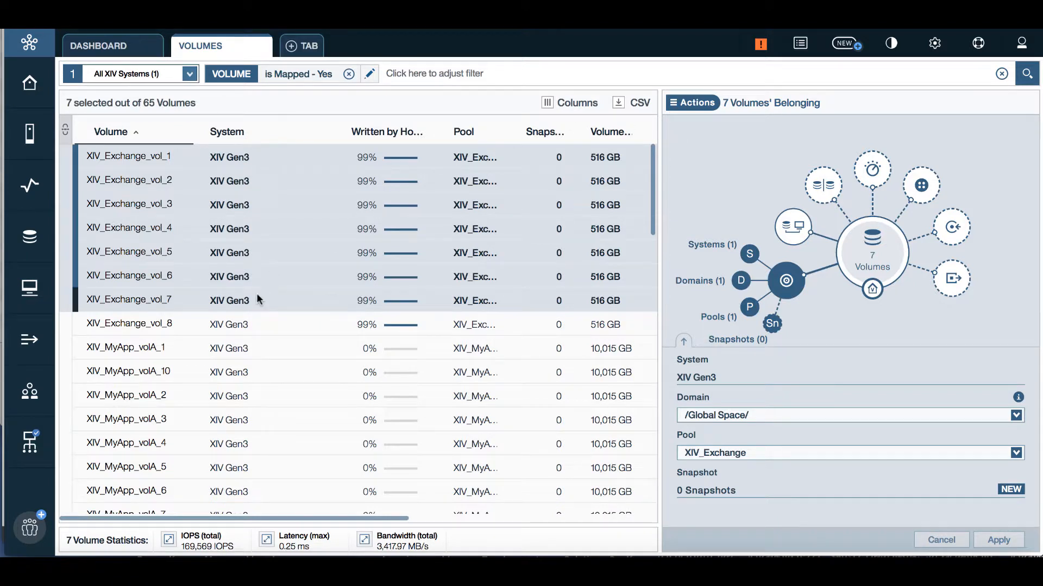
Step: Open the IOPS (total) chart and review its metric and interface options unchanged
click(202, 545)
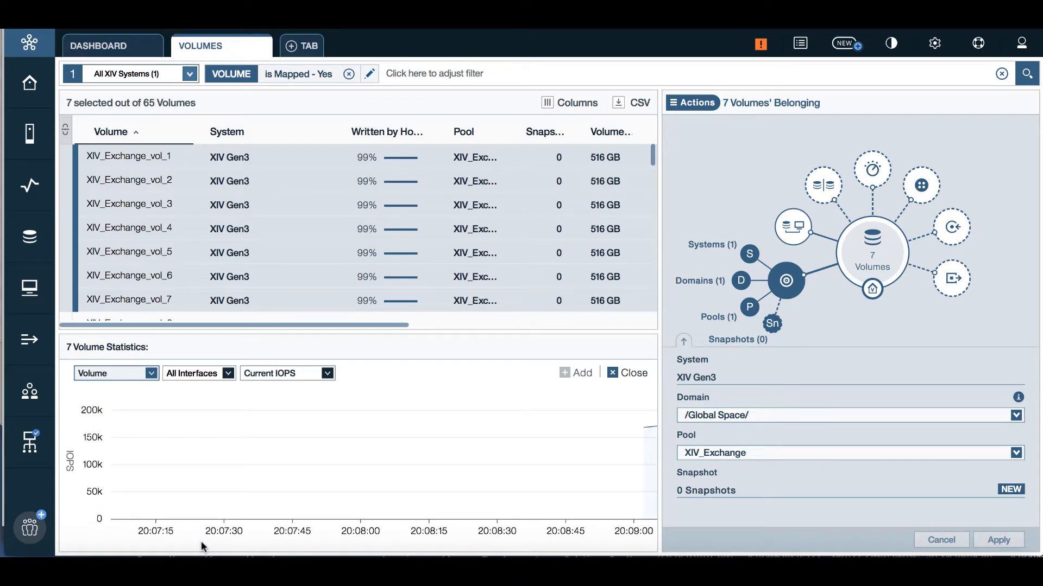
mouse_move(581, 484)
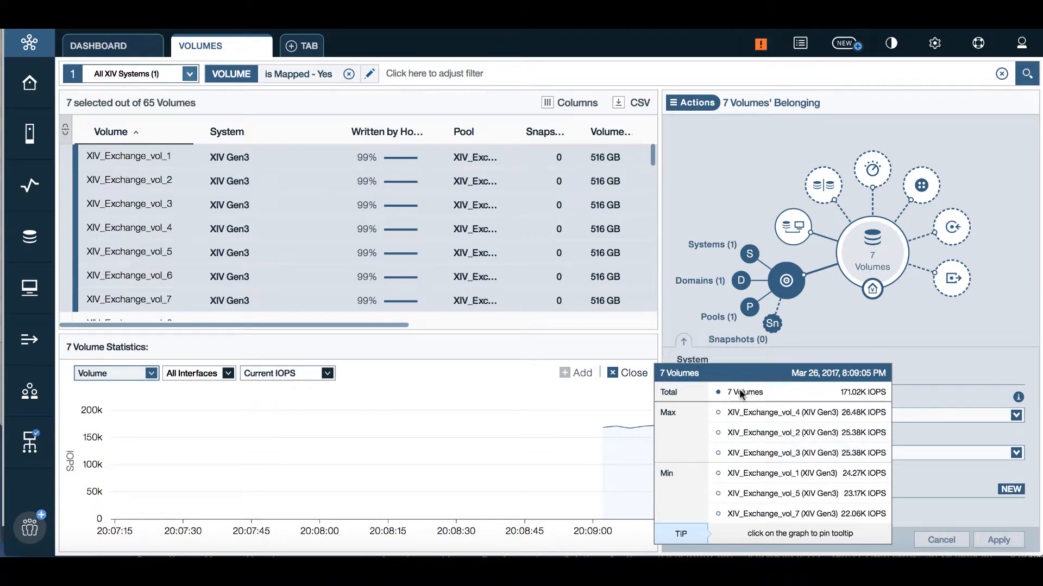
click(328, 374)
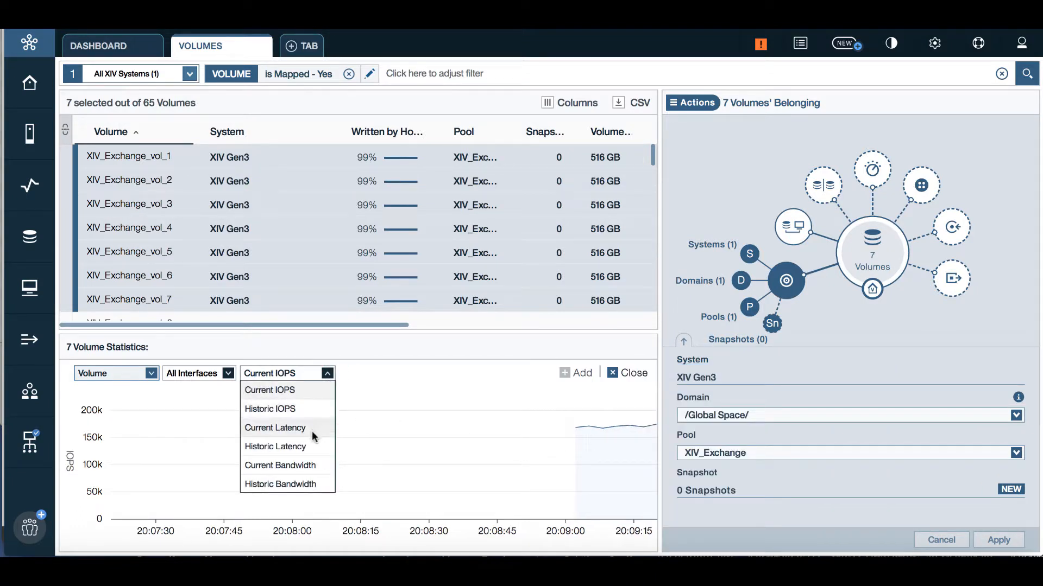
click(228, 374)
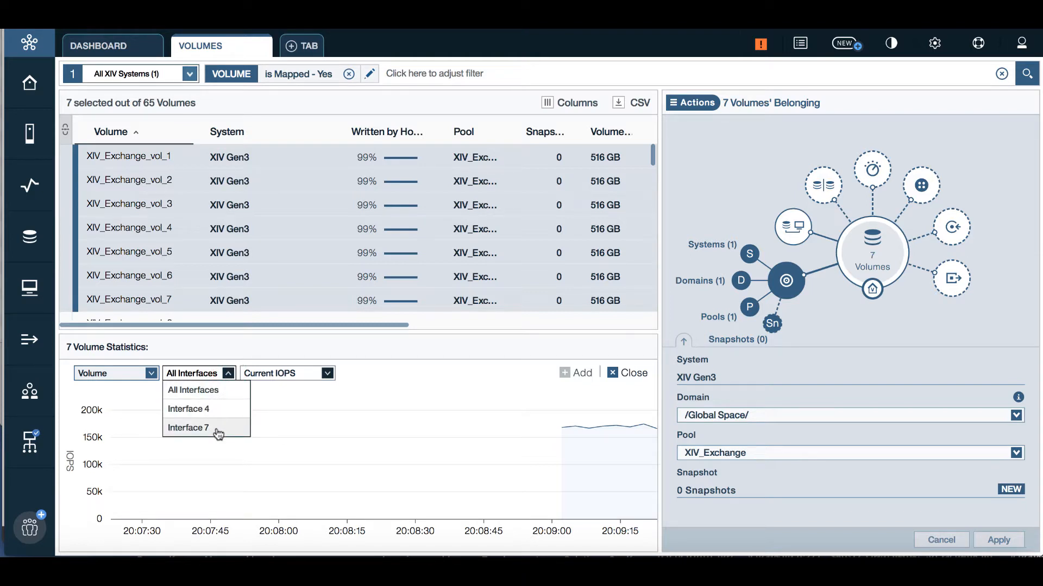
click(865, 358)
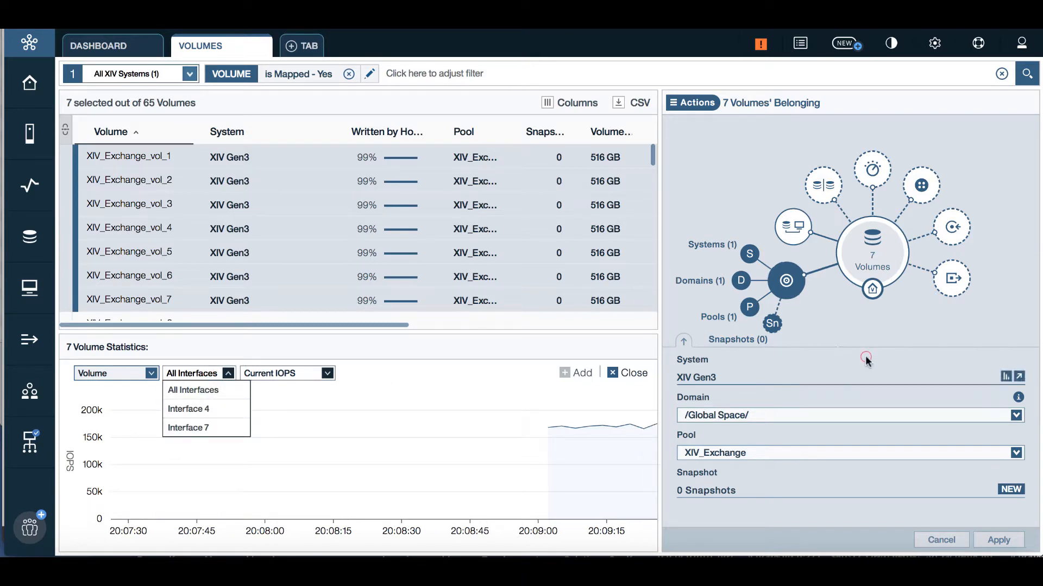
Step: Add XIV_Exchange_vol_8 to the selection and zoom the page out
mouse_move(440, 442)
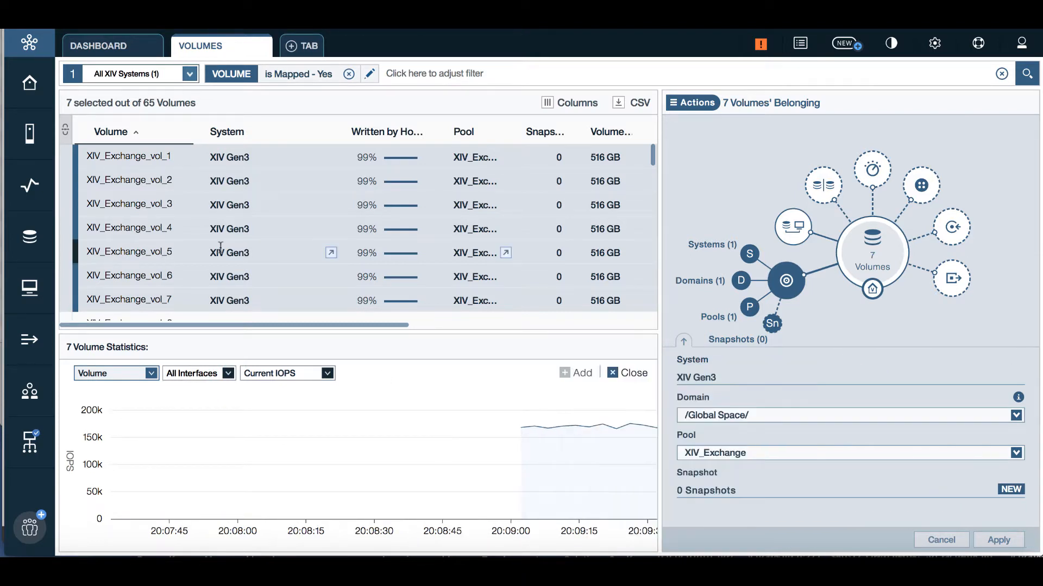
scroll(216, 242, down, 10)
scroll(228, 249, up, 8)
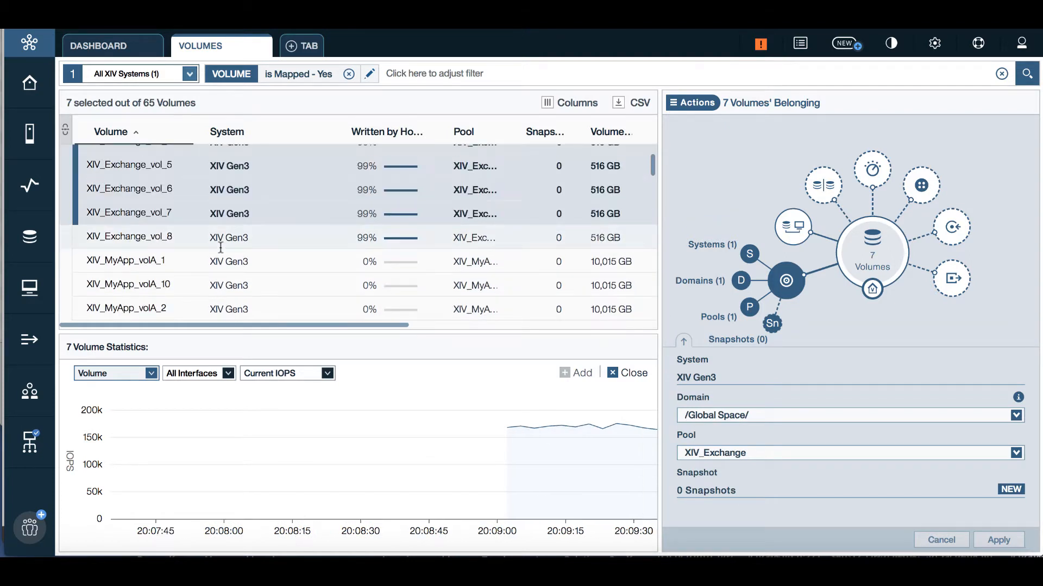
ctrl+click(286, 236)
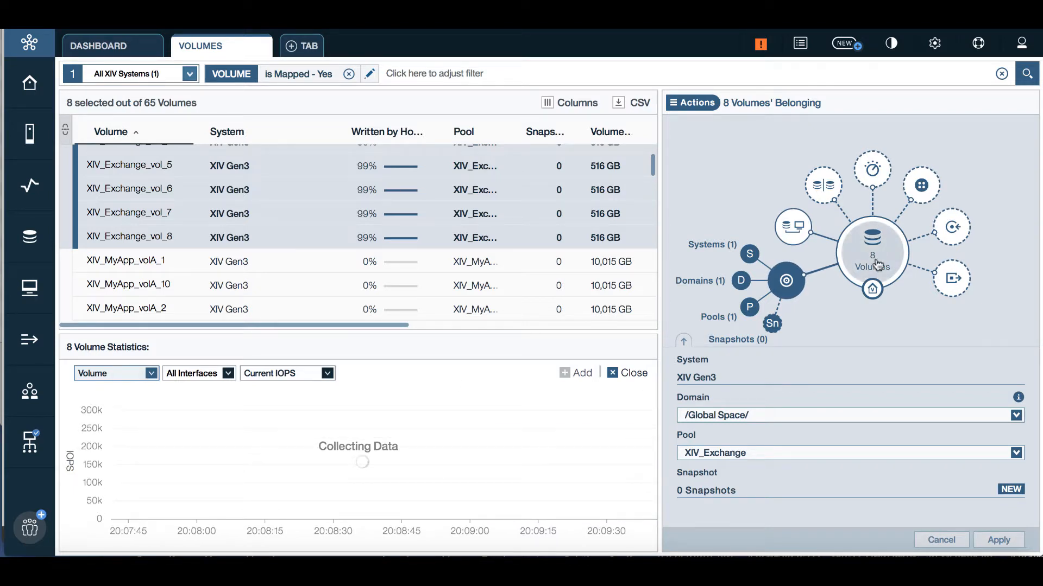
mouse_move(617, 505)
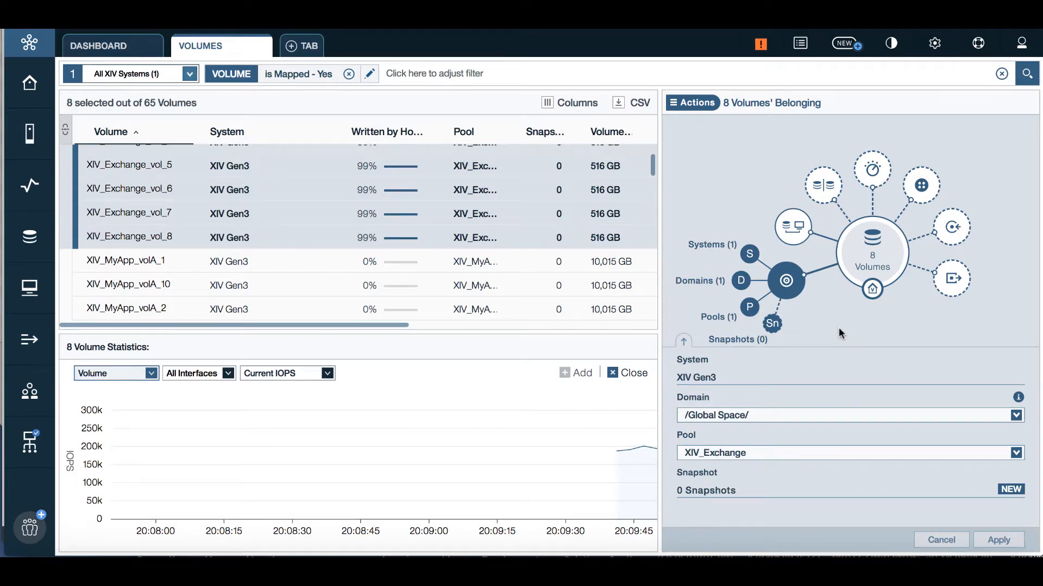
key(super+minus)
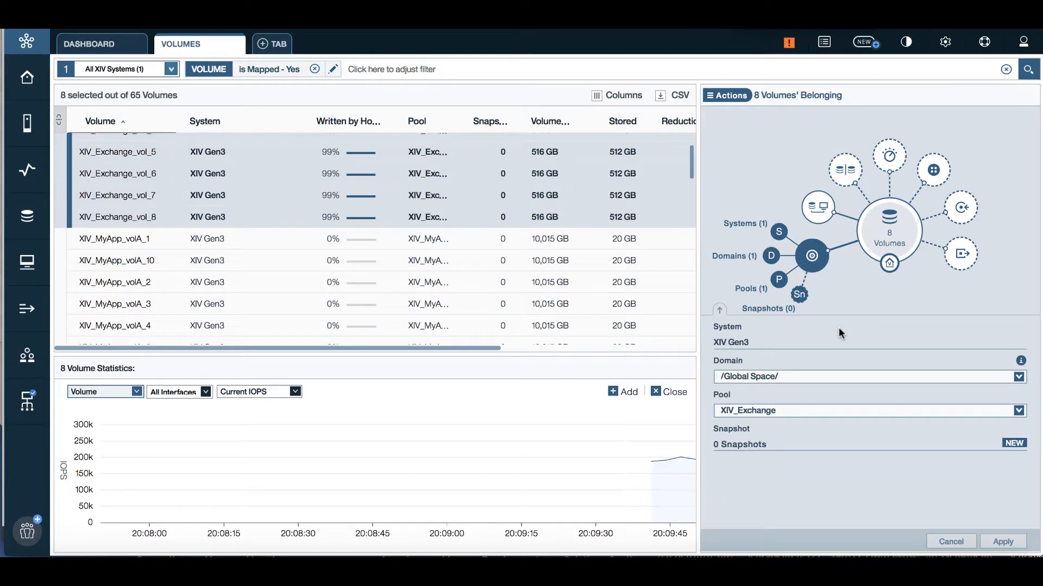
Step: Add a second chart and set the upper chart to current latency
click(612, 393)
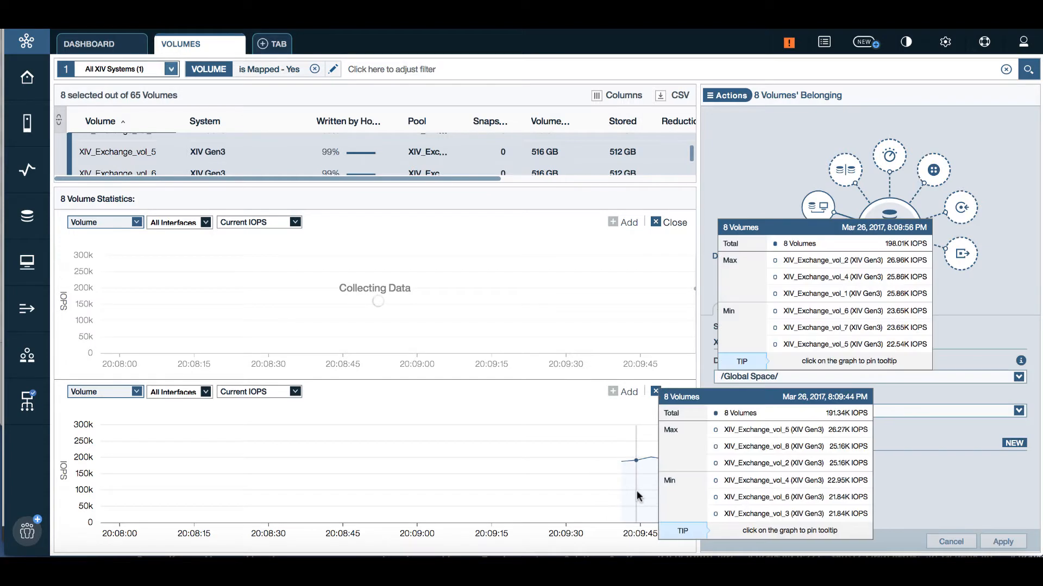
click(262, 223)
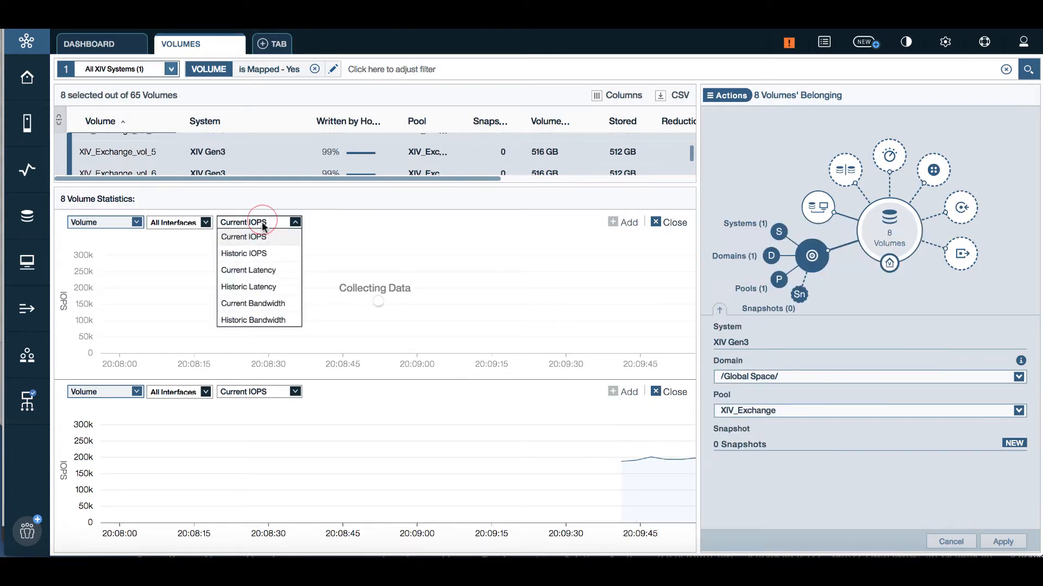
click(260, 270)
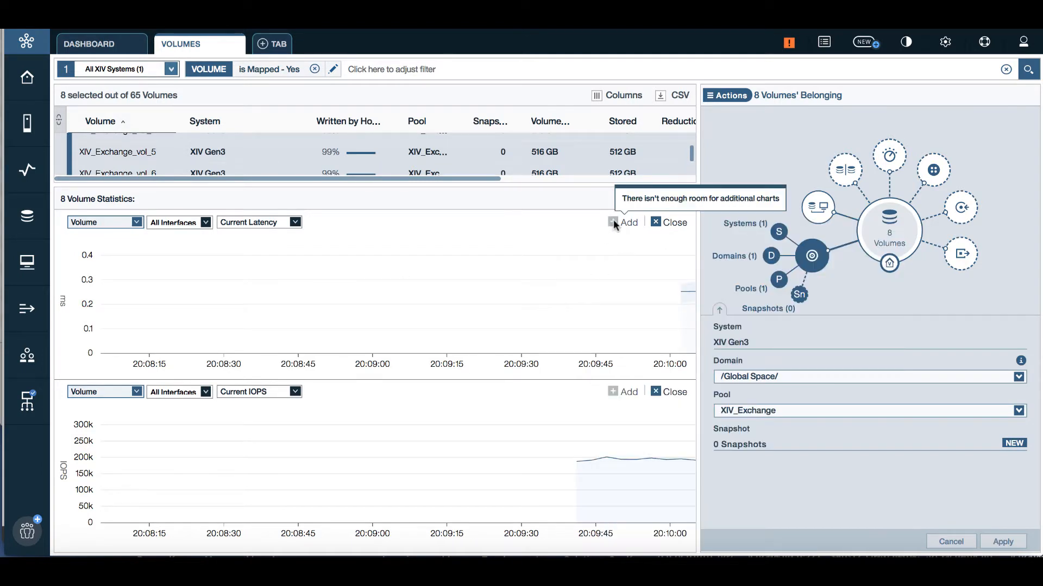
mouse_move(679, 309)
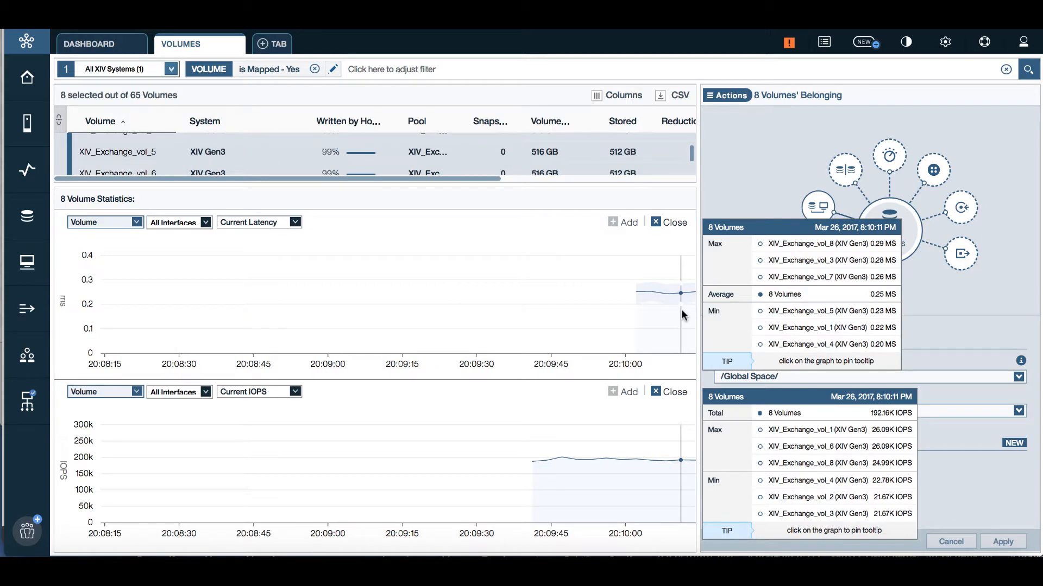
Step: Switch the upper chart to Historic Latency and the lower chart to Historic IOPS
click(294, 222)
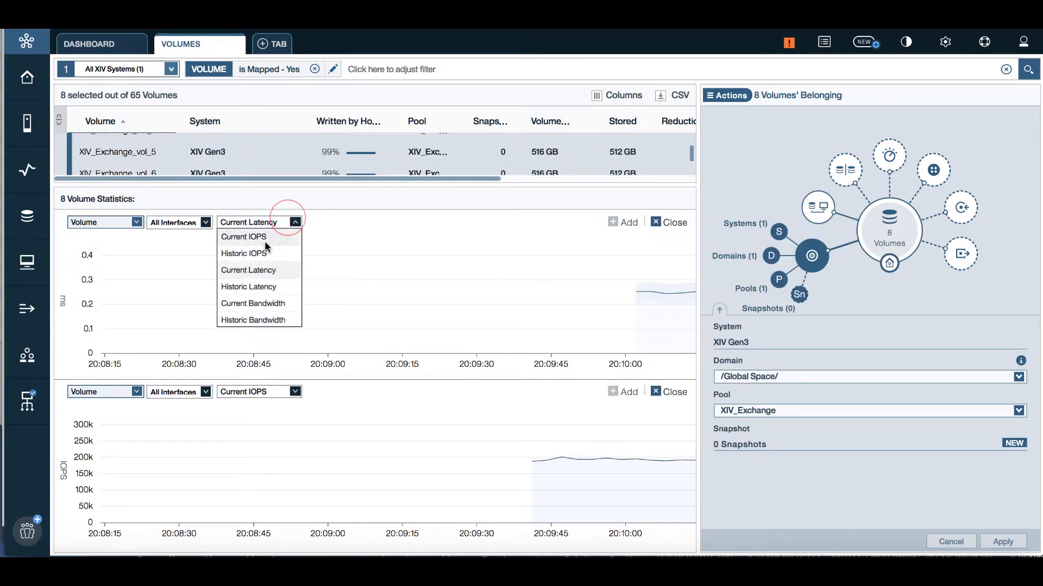
click(252, 286)
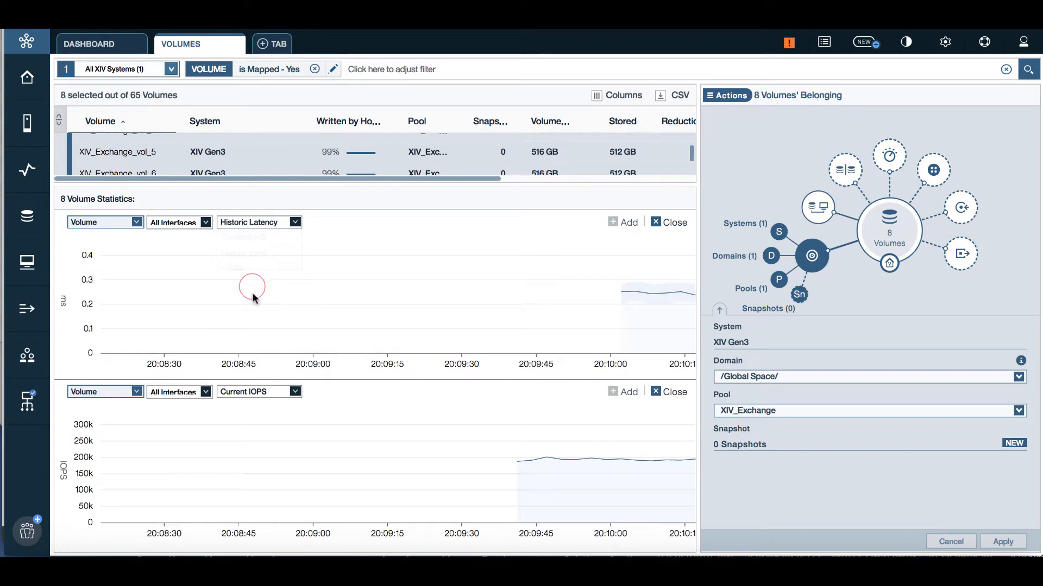
click(295, 392)
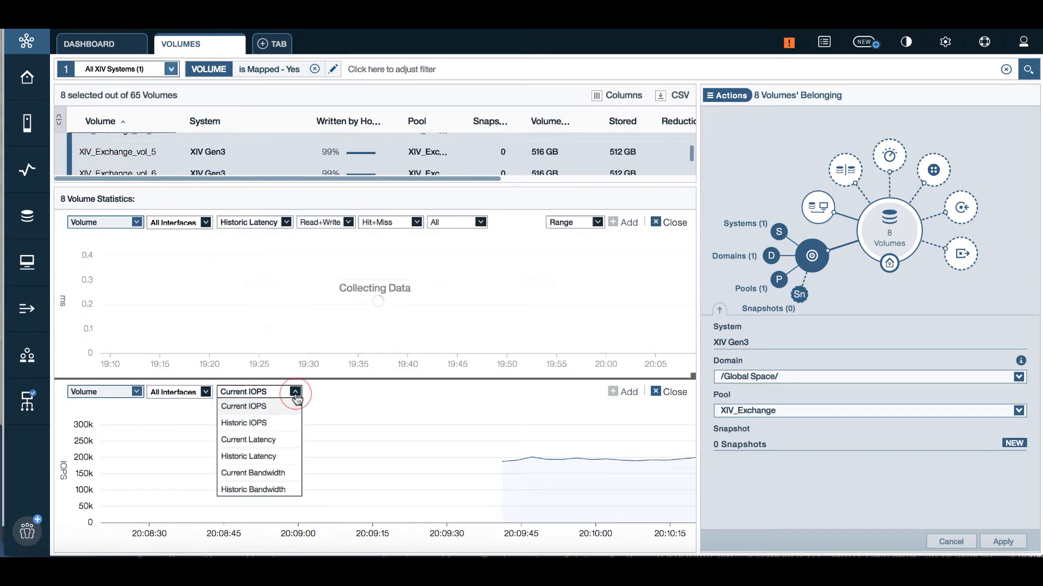
click(279, 423)
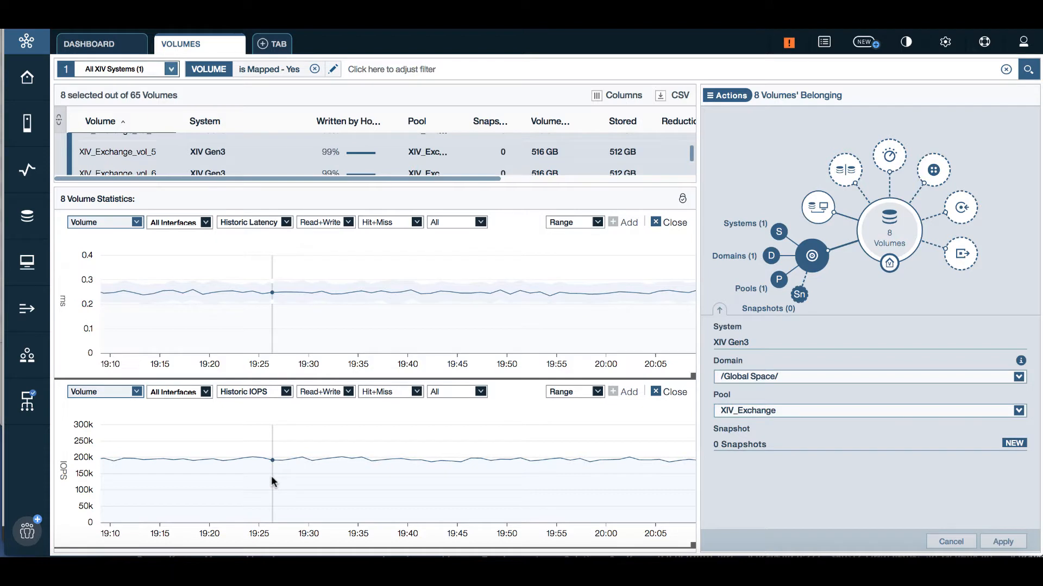
Step: Pan both charts back in time and review the Range, Read+Write, Hit+Miss and size filters
drag(272, 476, 530, 483)
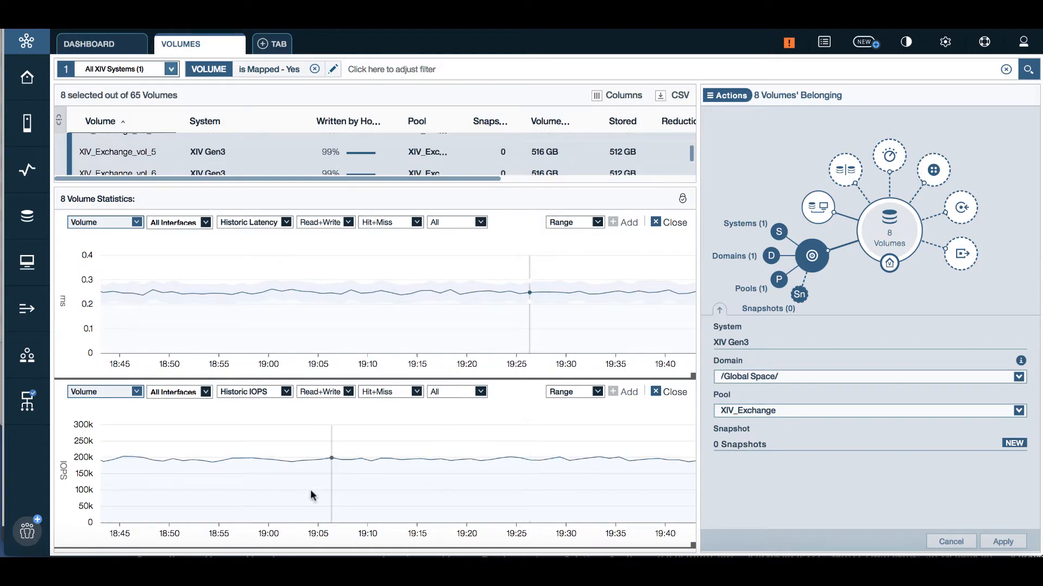
drag(299, 489, 405, 488)
drag(290, 496, 531, 500)
click(597, 392)
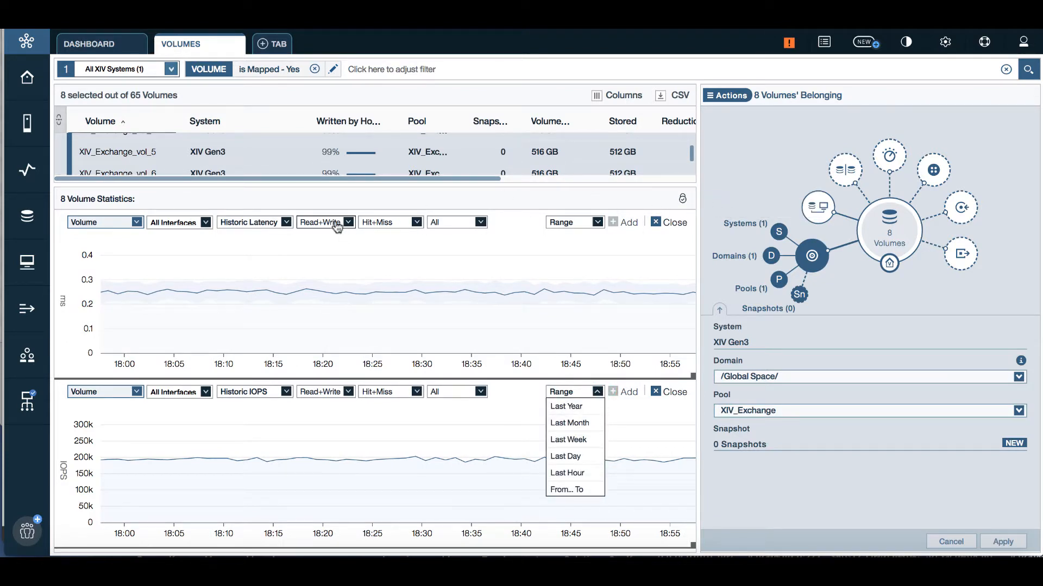
click(309, 224)
click(383, 223)
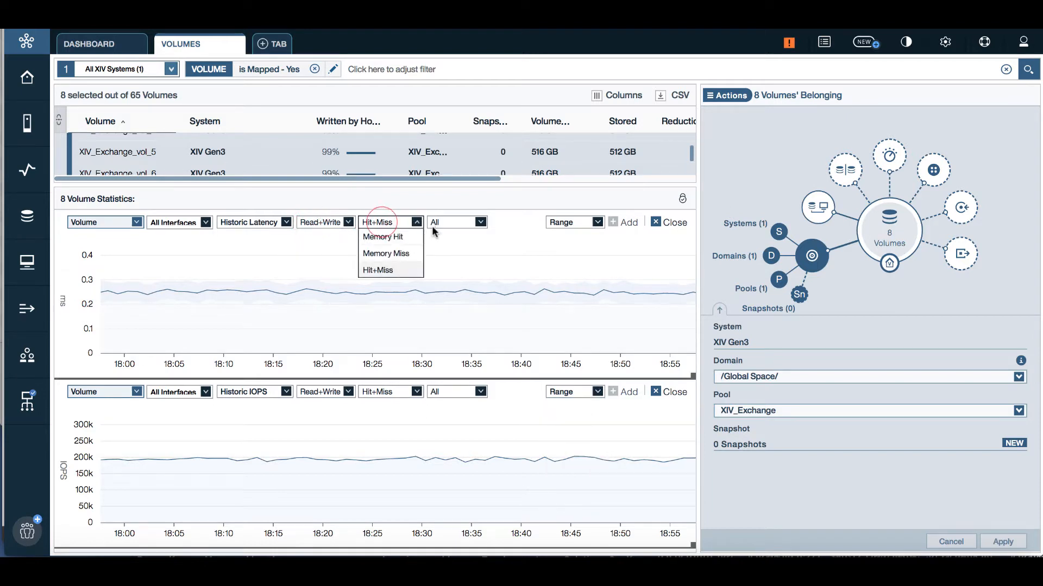
click(444, 227)
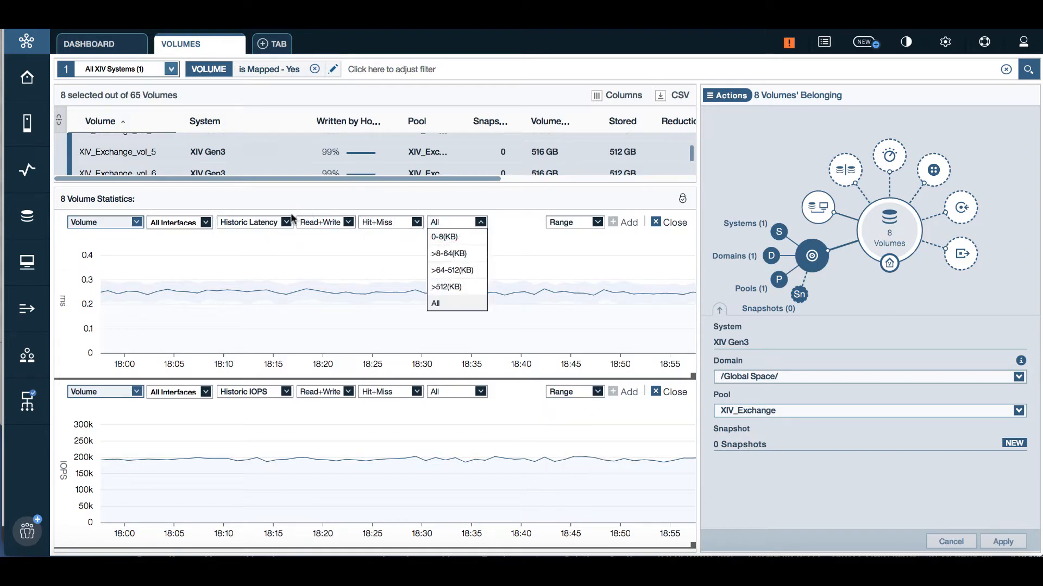
click(683, 200)
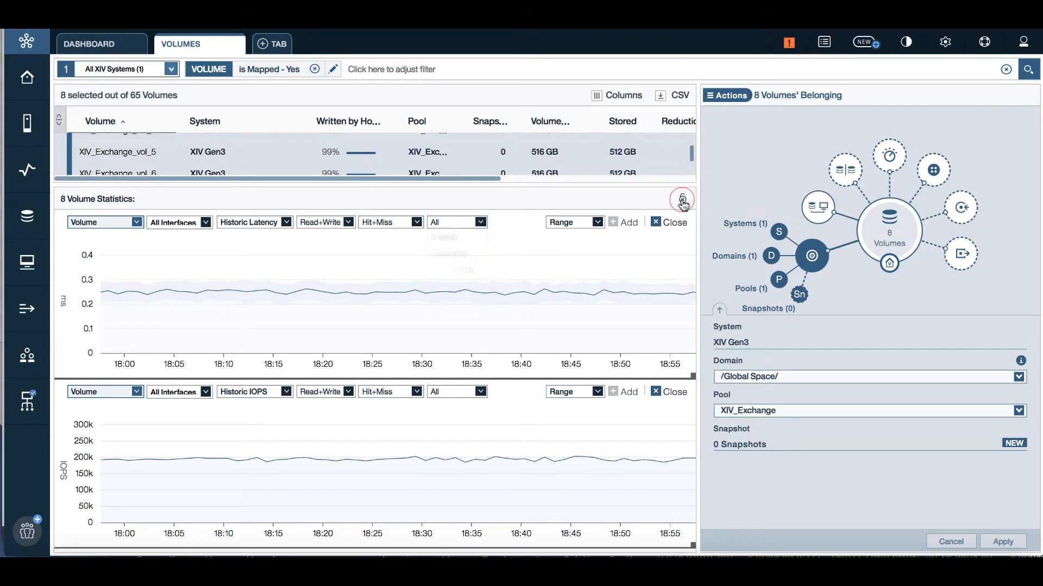
Step: Group latency by host, snapshot and mirrored volume, then close both charts
click(137, 222)
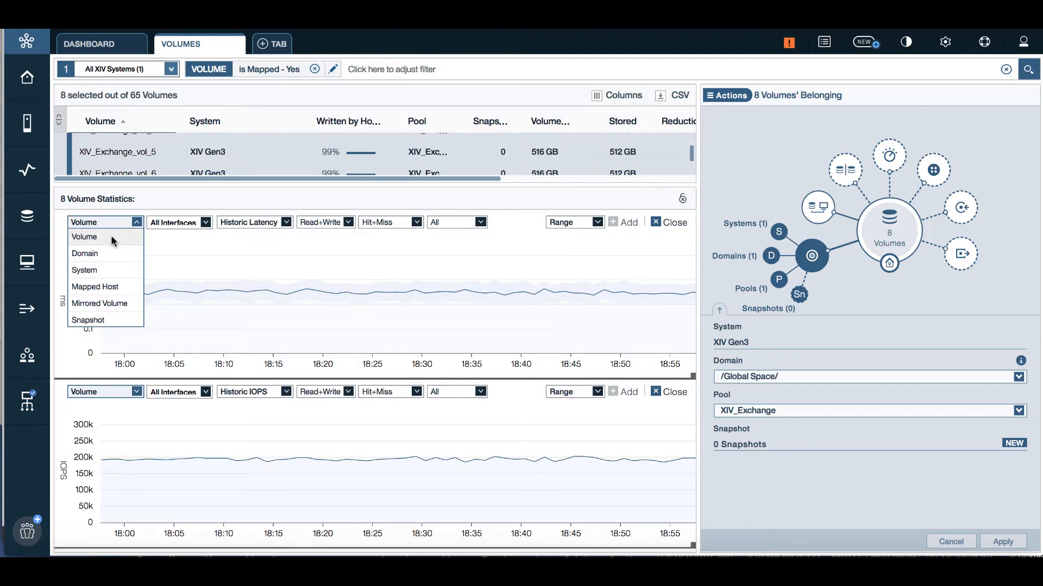
click(99, 284)
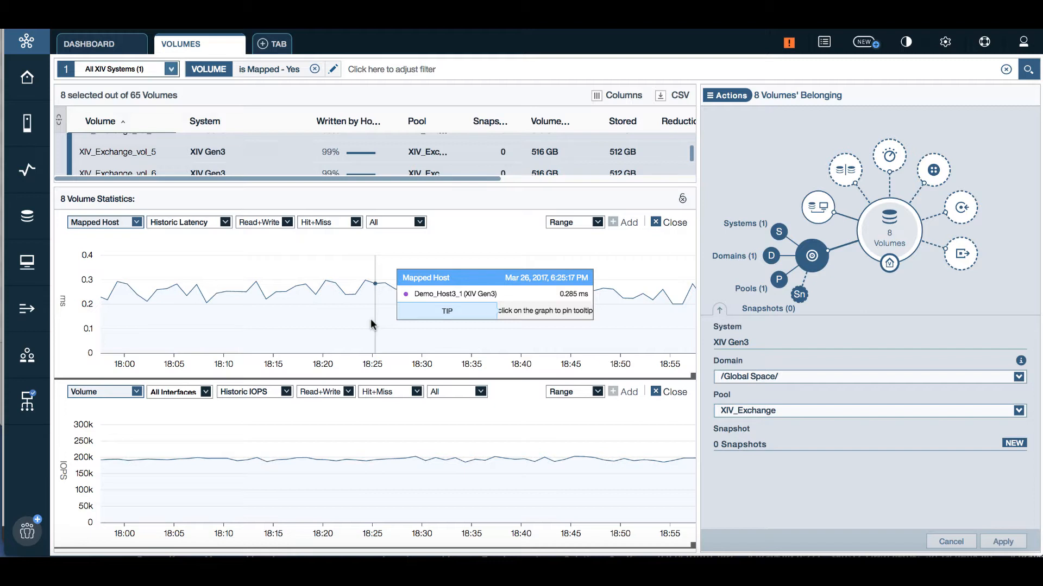
click(137, 222)
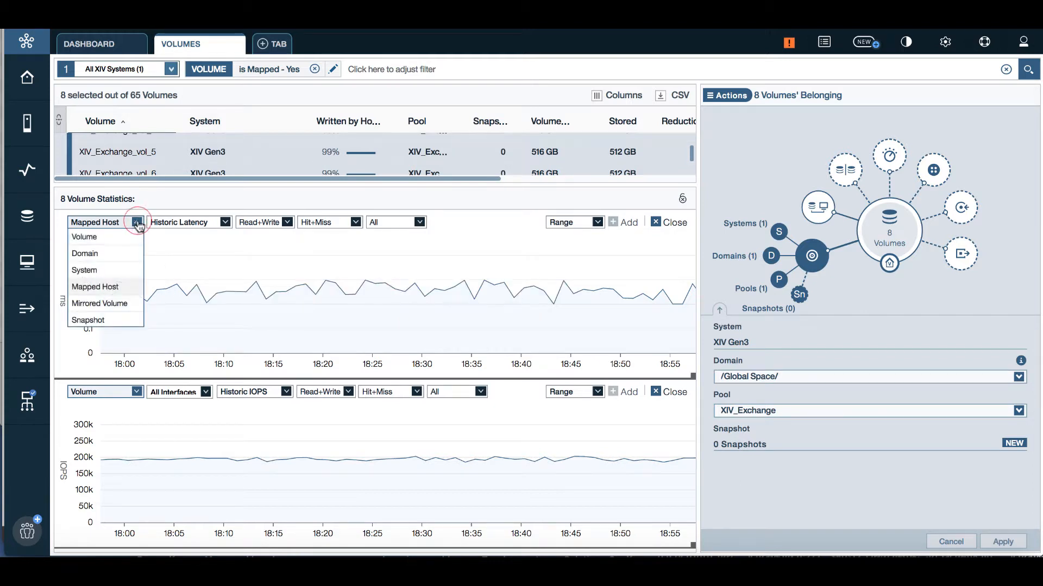
click(114, 320)
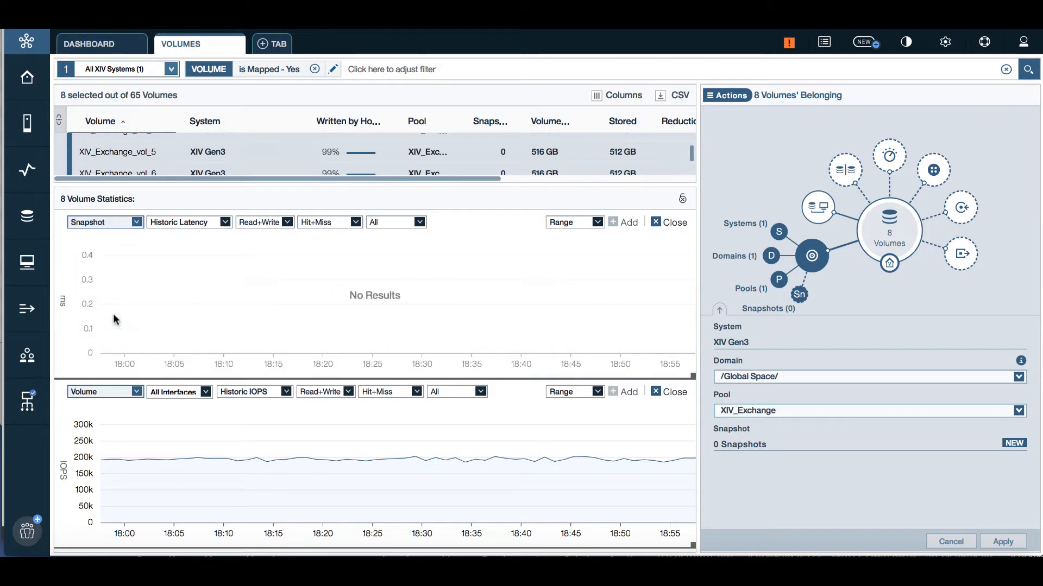
click(136, 223)
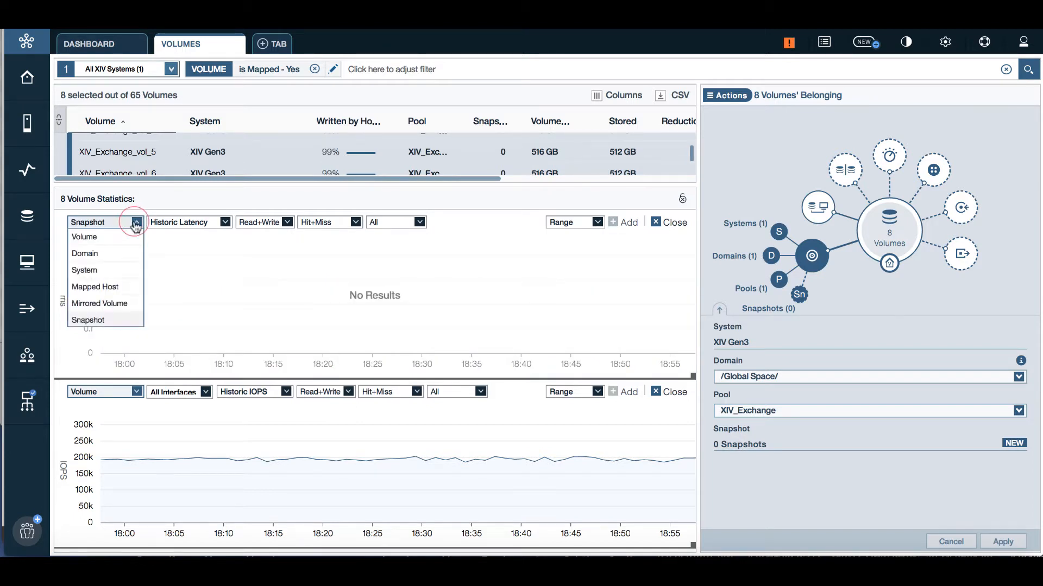
click(121, 304)
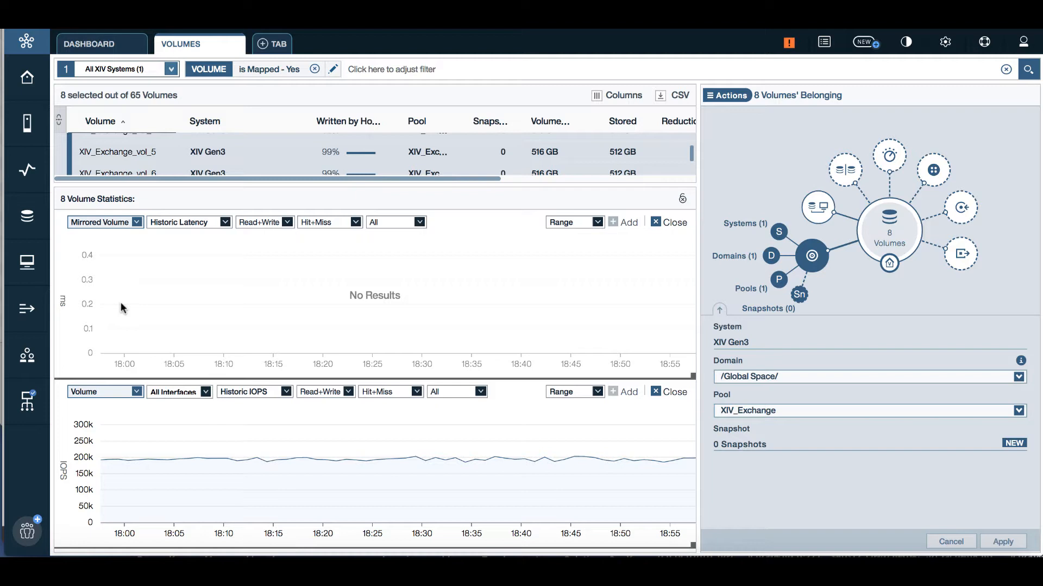
click(656, 391)
click(656, 391)
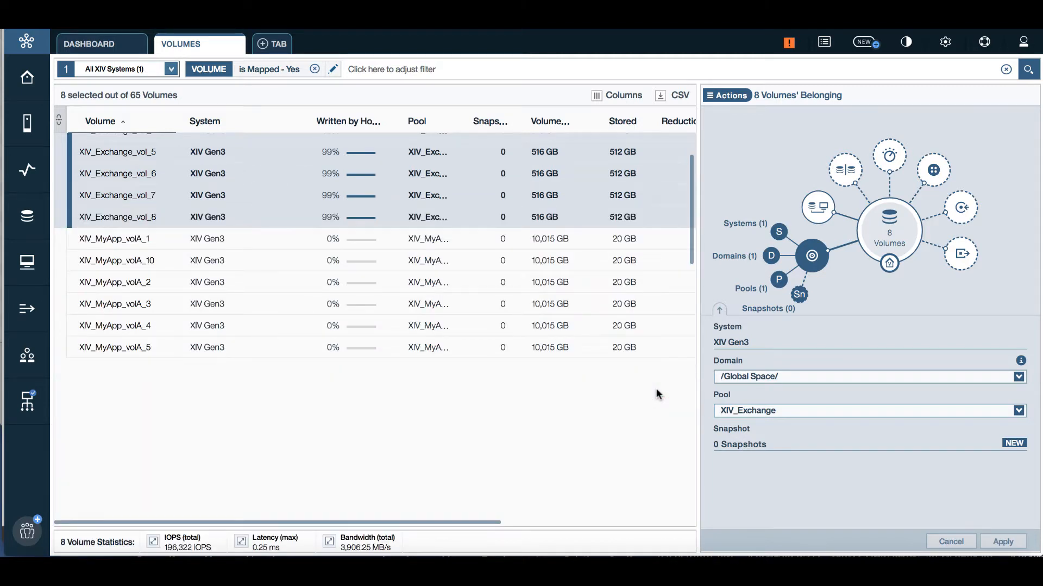
Step: Open the eight volumes' context menu and browse Mirror, Mapping, QoS, Pool Capacity and Snapshots
scroll(347, 168, up, 1)
scroll(347, 168, up, 1)
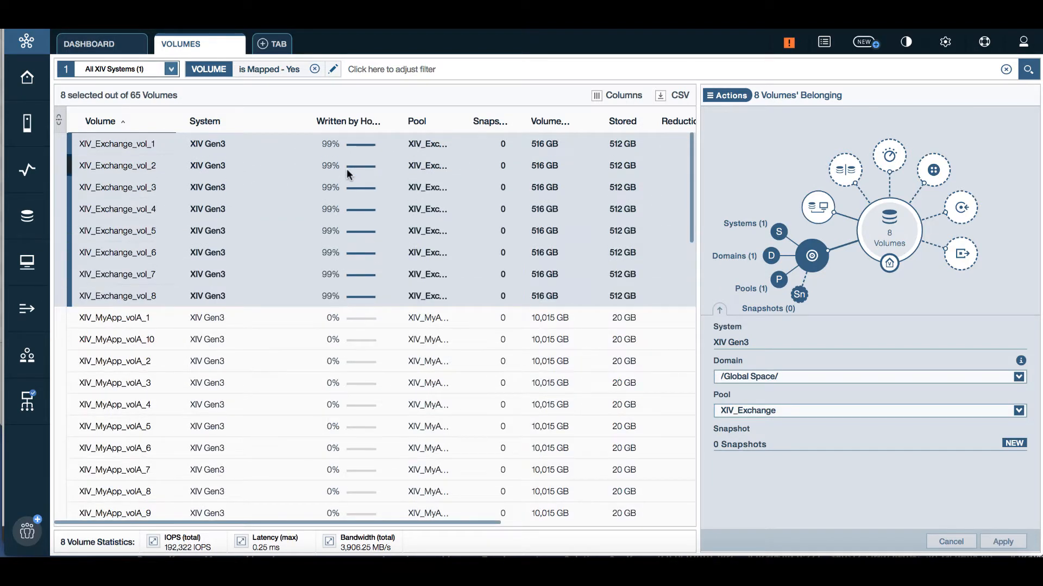
click(731, 96)
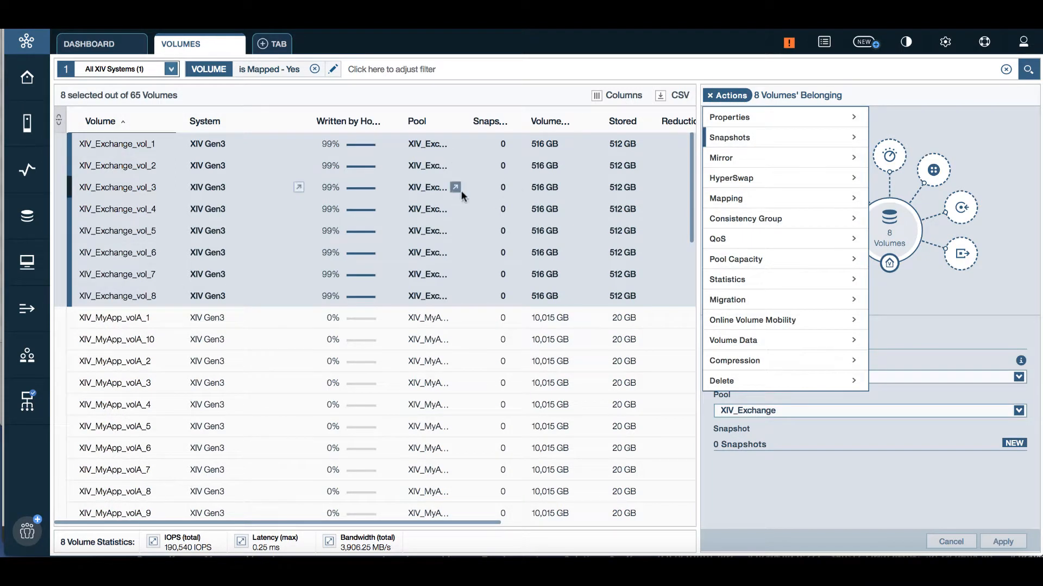
right_click(482, 186)
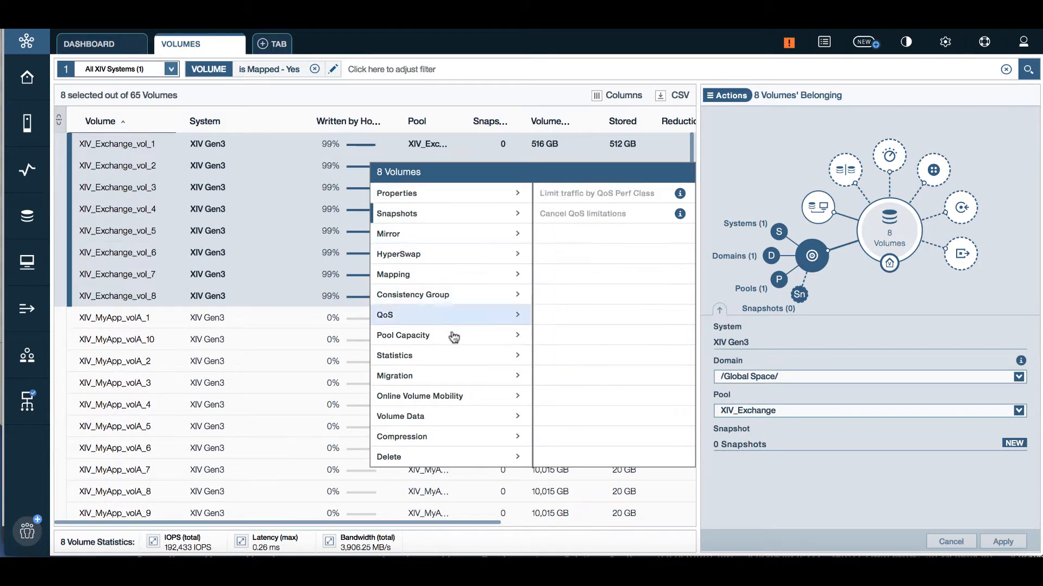
mouse_move(441, 235)
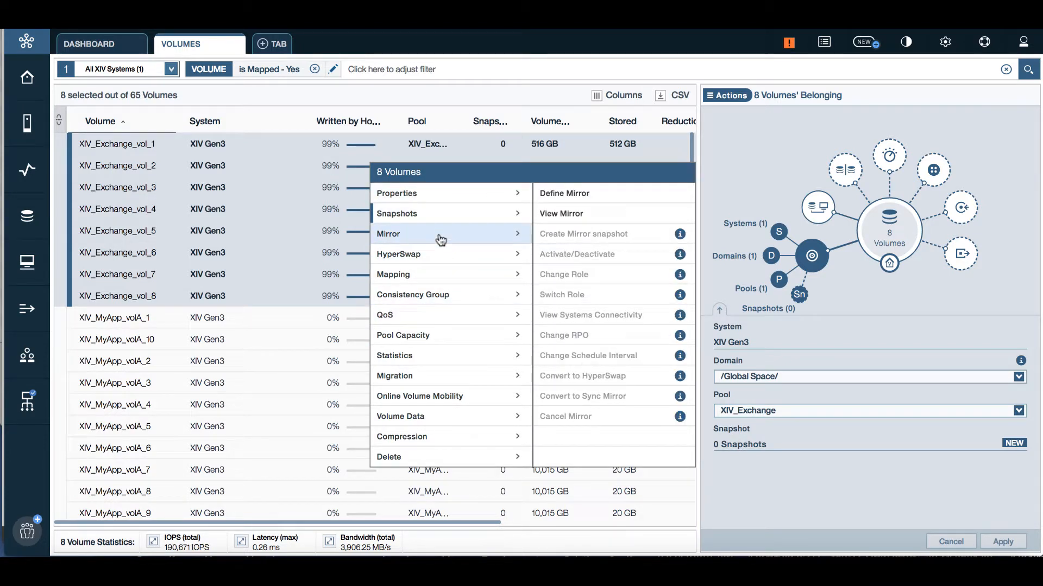
mouse_move(442, 281)
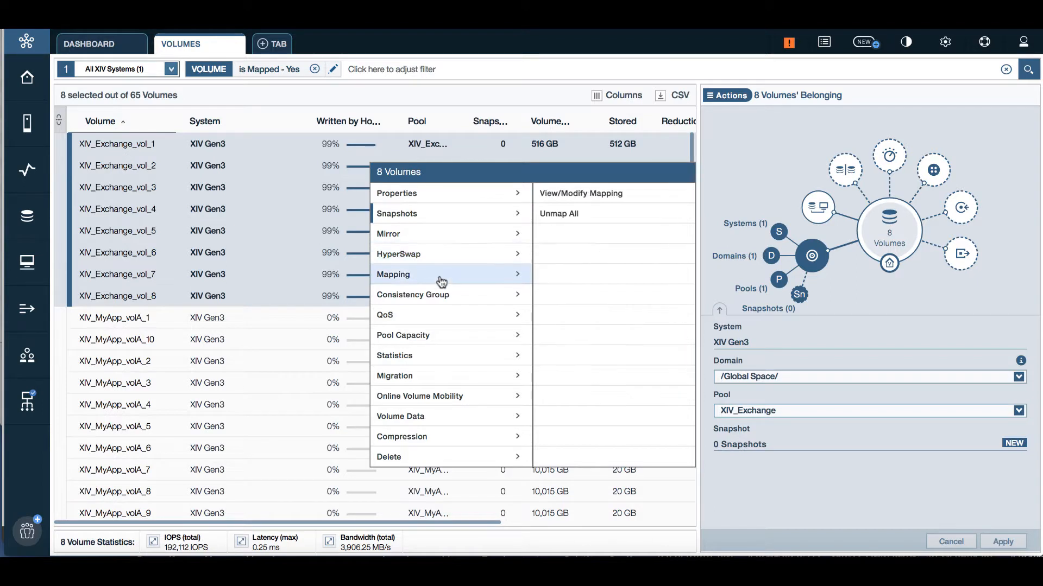
mouse_move(439, 319)
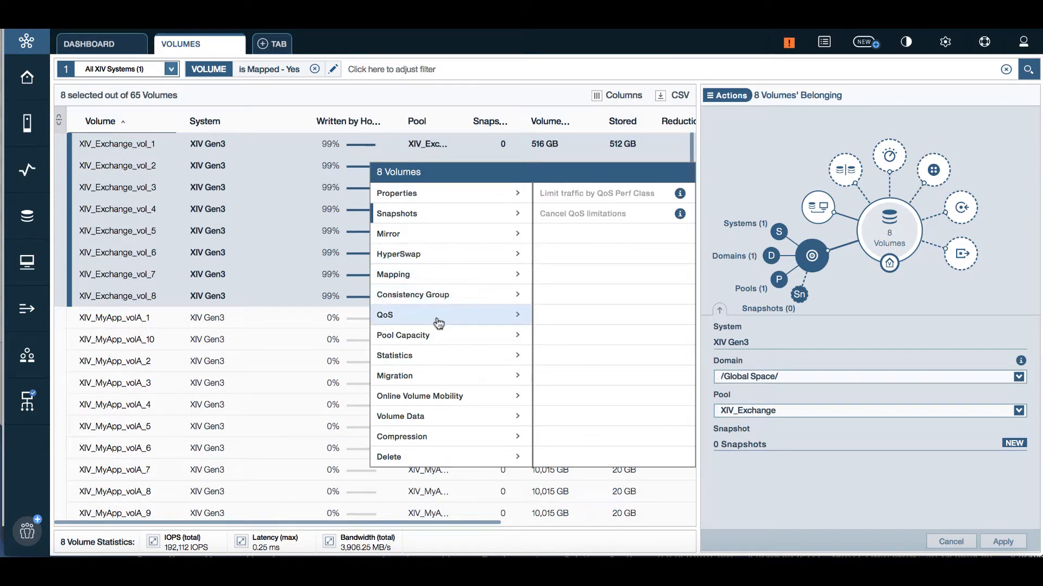
mouse_move(438, 340)
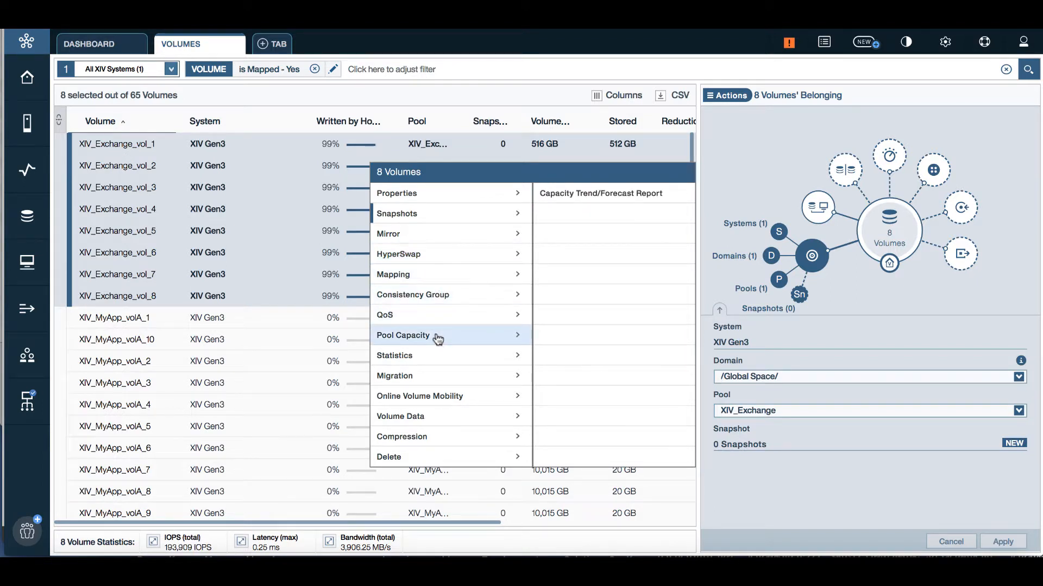
mouse_move(489, 217)
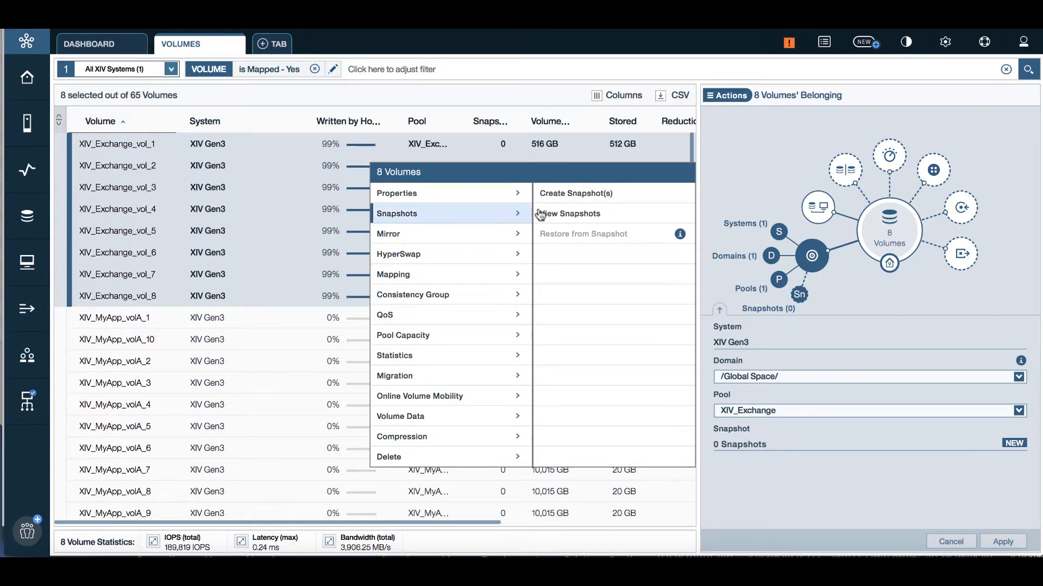
Step: Try Create Snapshot(s) with default names, dismiss the out-of-space failure, and view the volumes' Mapping
click(591, 196)
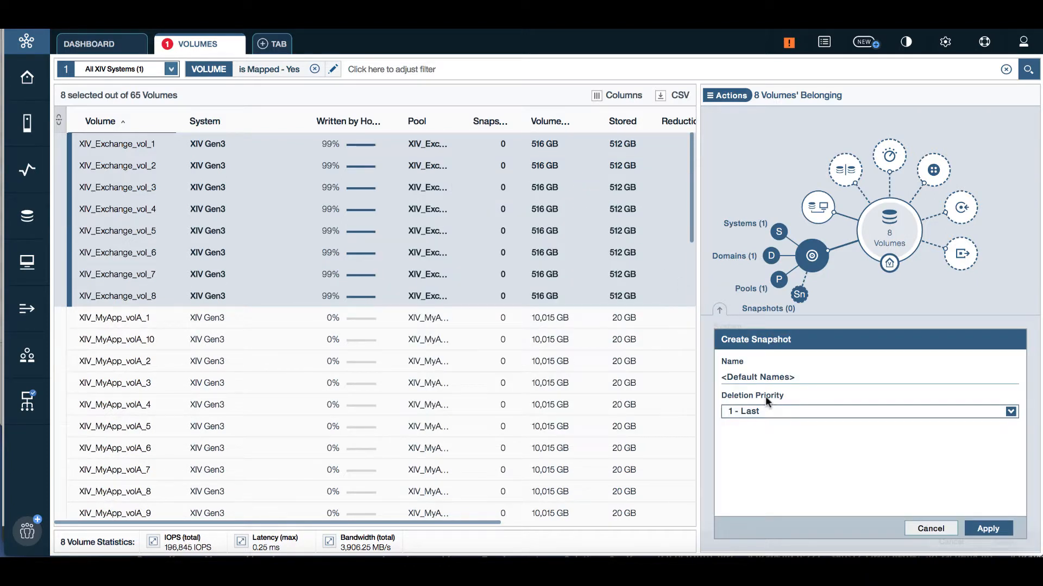
click(974, 535)
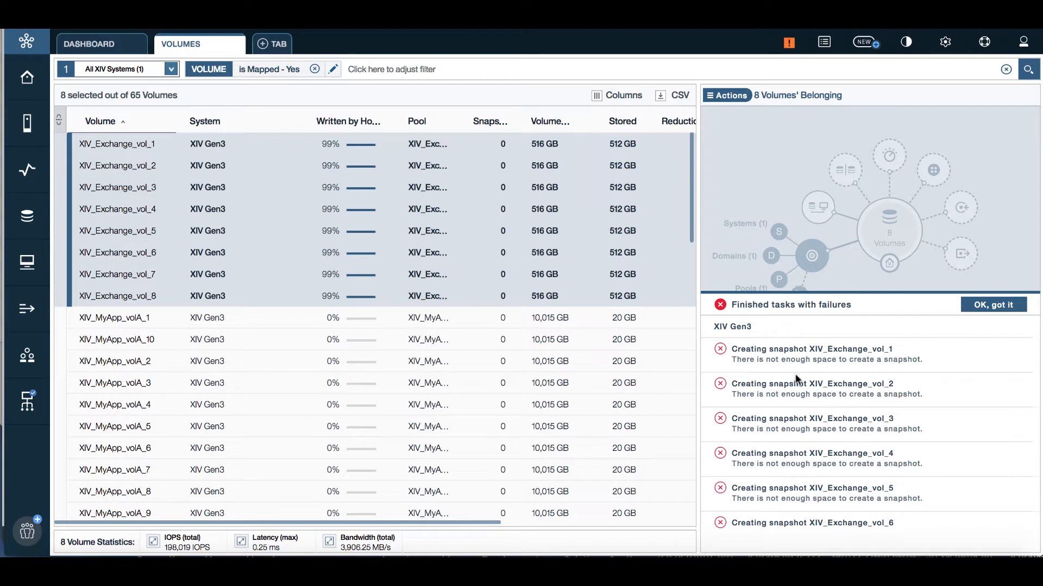
click(989, 305)
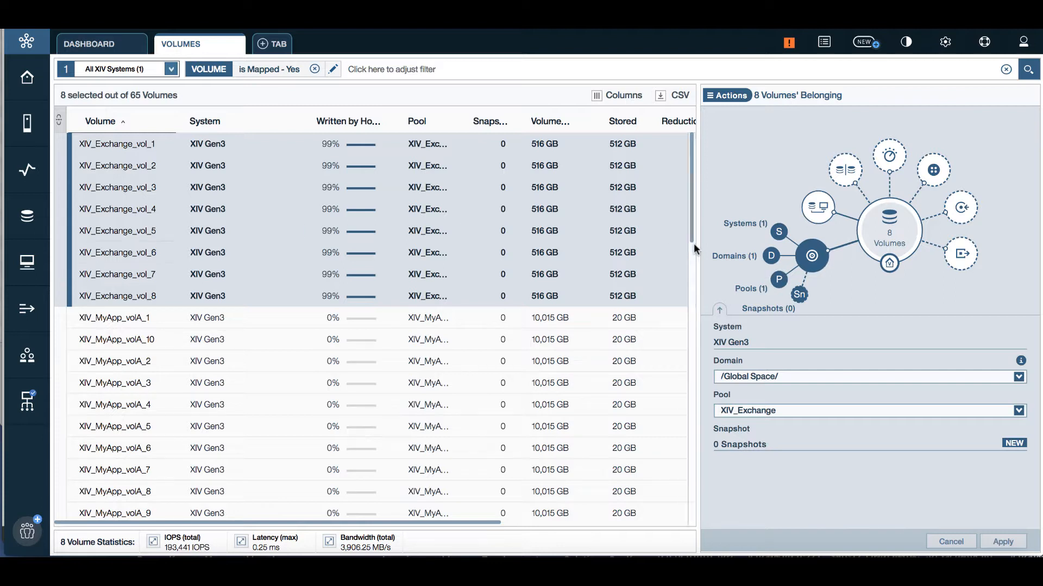
click(819, 217)
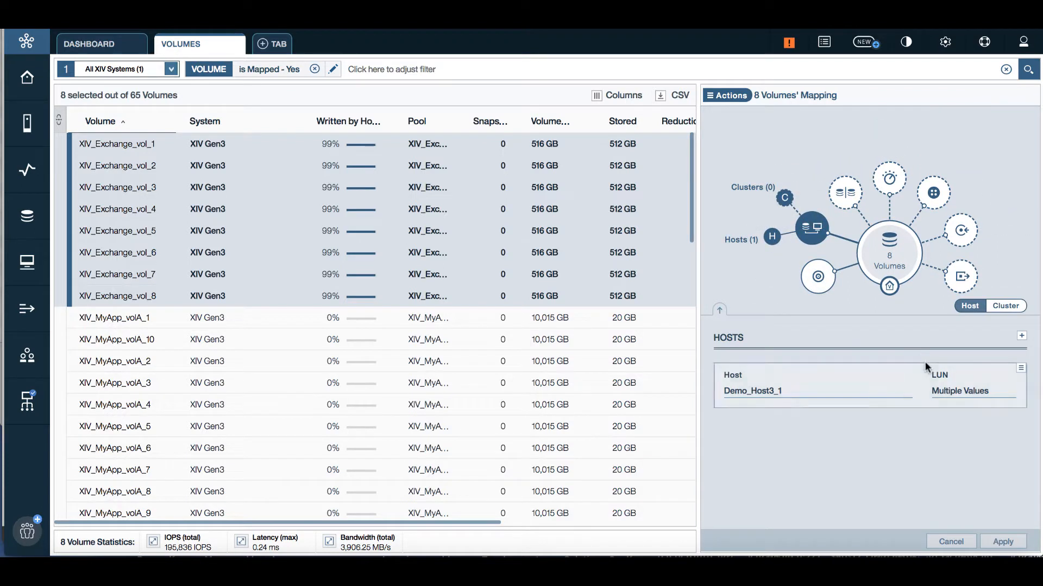
Step: Add a host mapping of the eight volumes to Demo_Host3_2 with starting LUN 25
click(1021, 337)
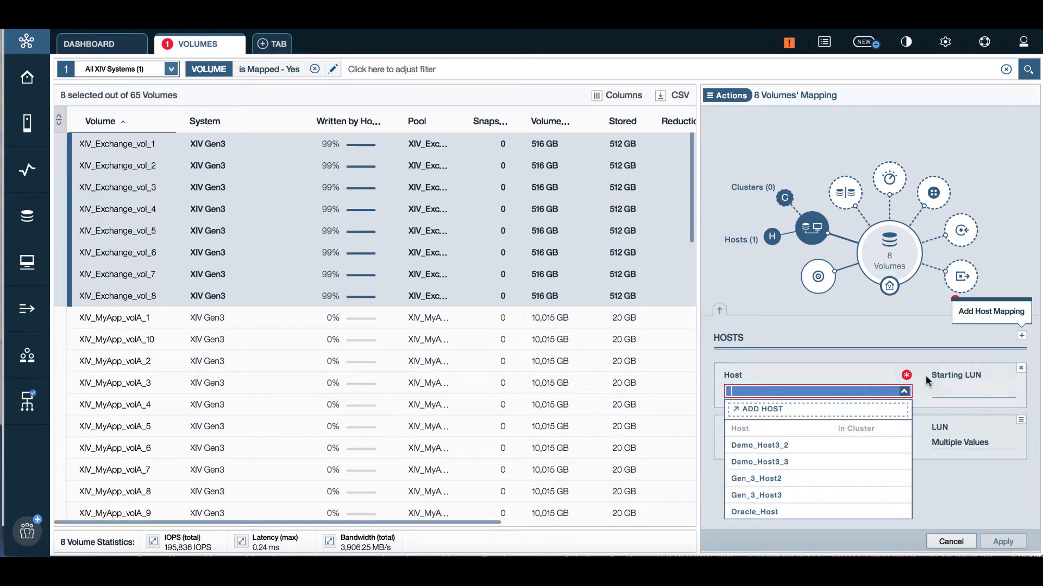
click(780, 447)
click(959, 391)
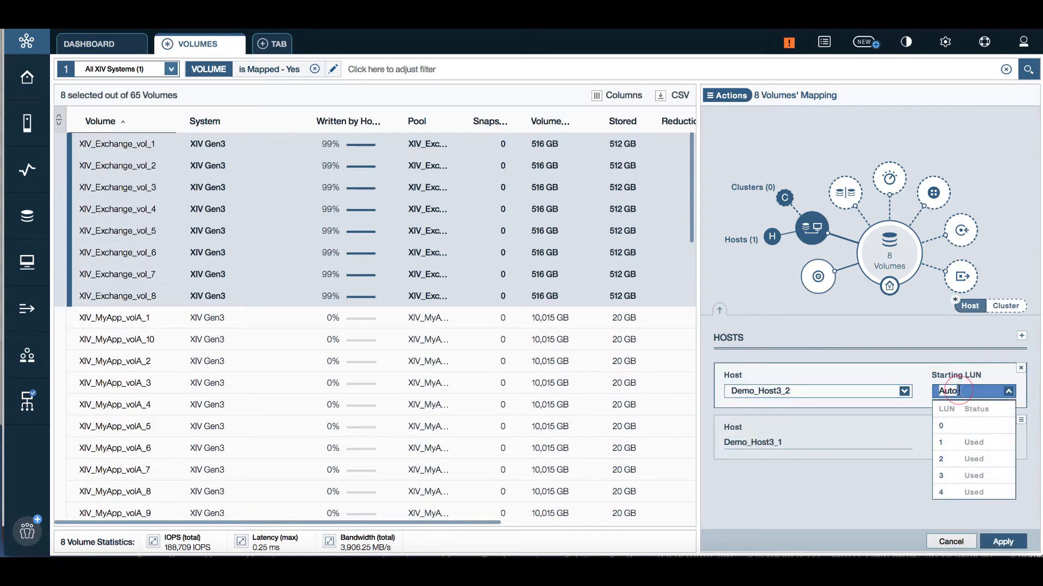
text(2)
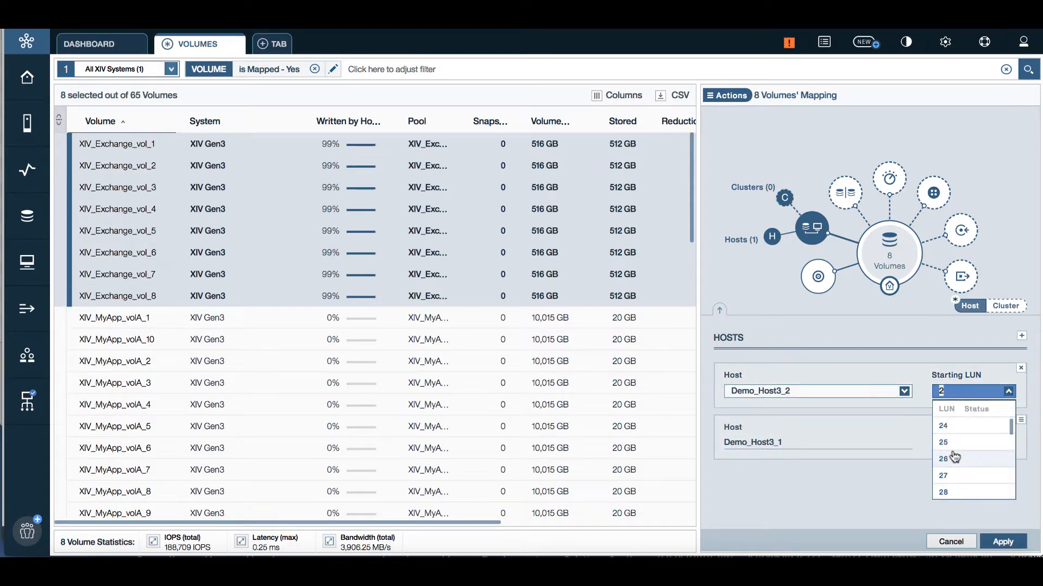
text(5)
key(Return)
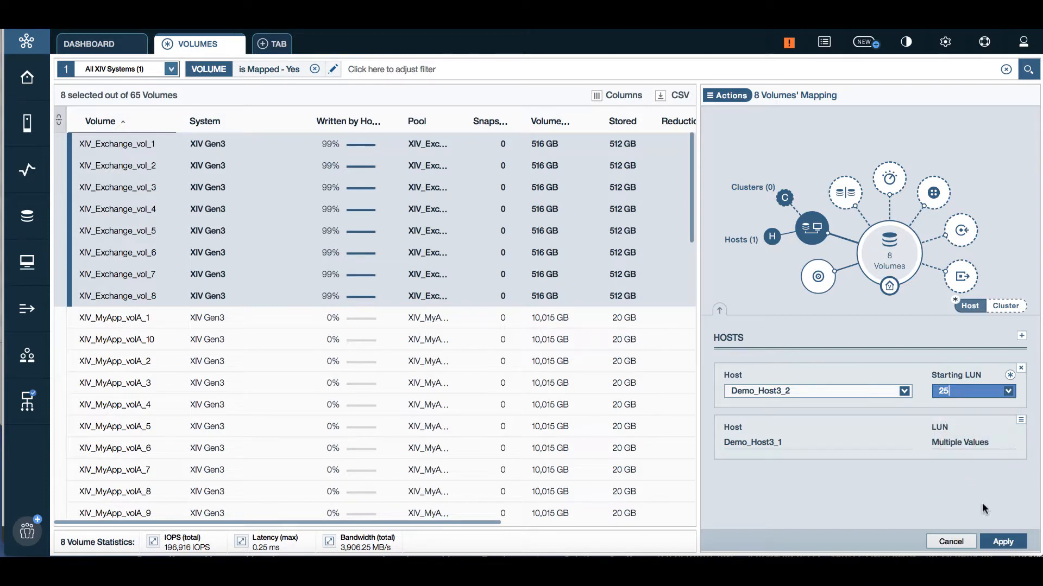
click(998, 543)
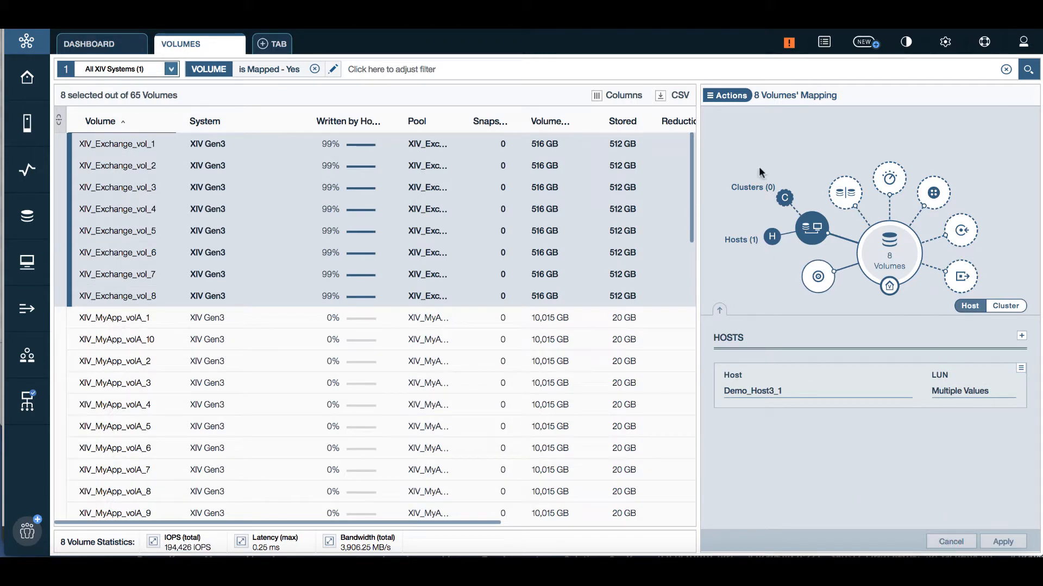
click(725, 95)
Step: Close the Actions list, show the Belonging details, and open the XIV_Exchange pool
mouse_move(793, 259)
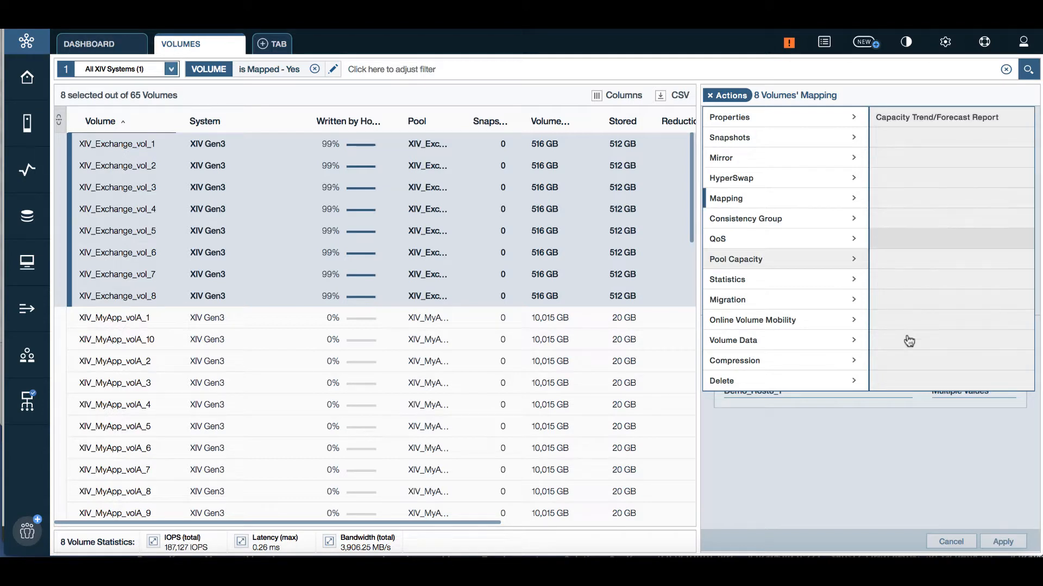
click(809, 506)
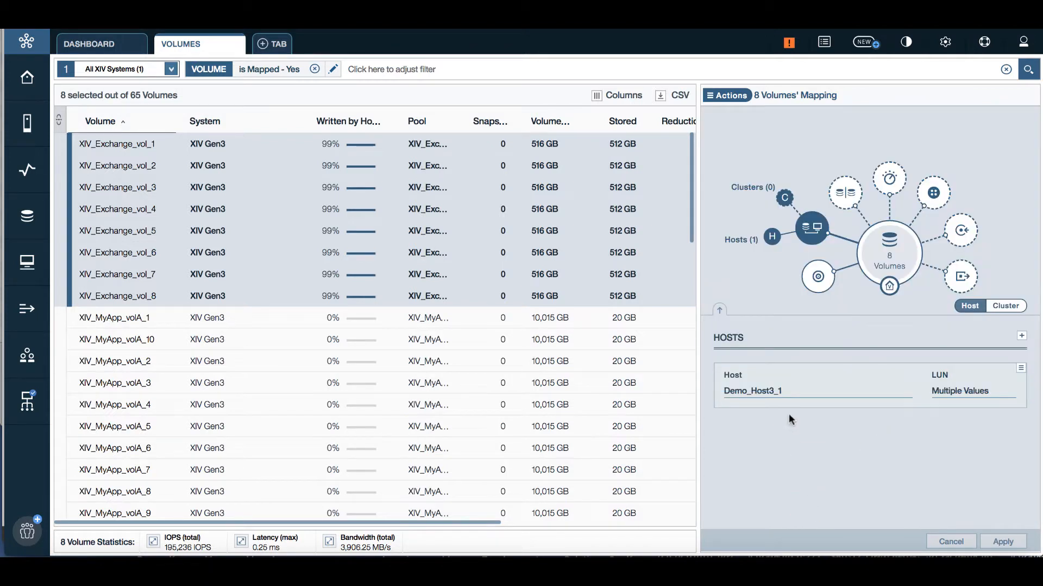
click(816, 280)
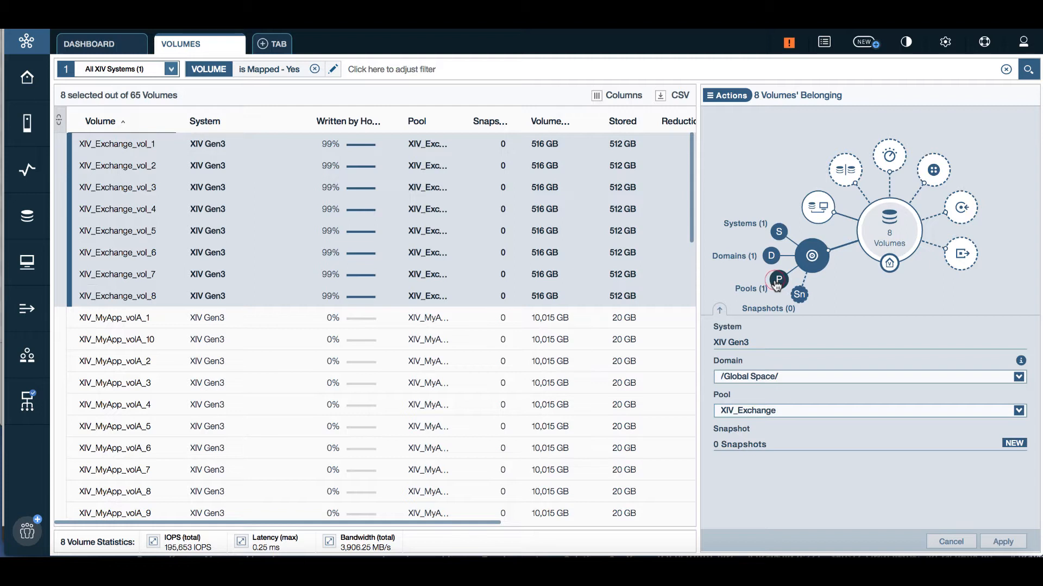
click(776, 280)
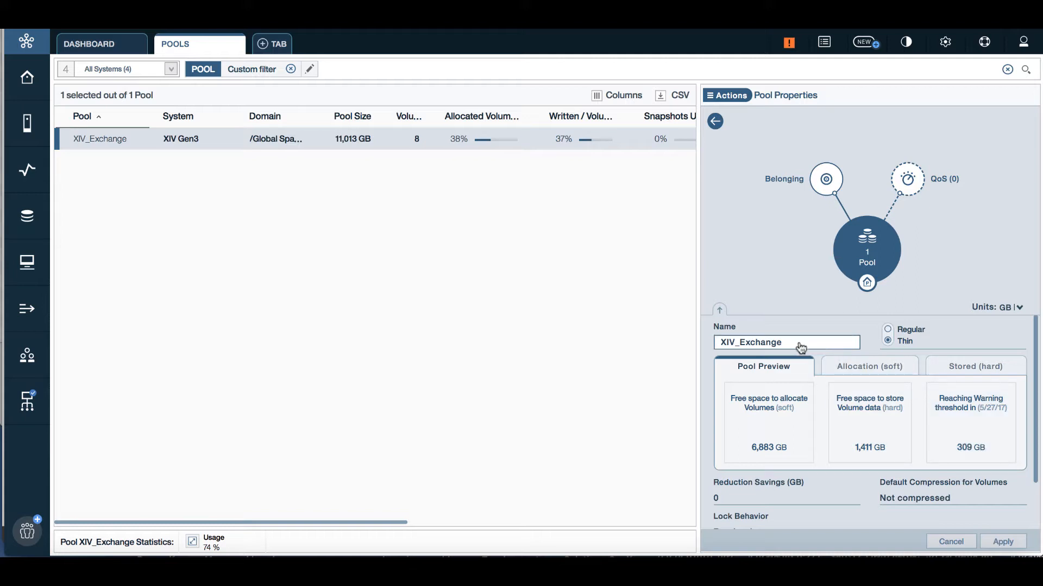
Step: Compare the XIV_Exchange pool's soft Allocation and hard Stored capacity tabs
click(851, 368)
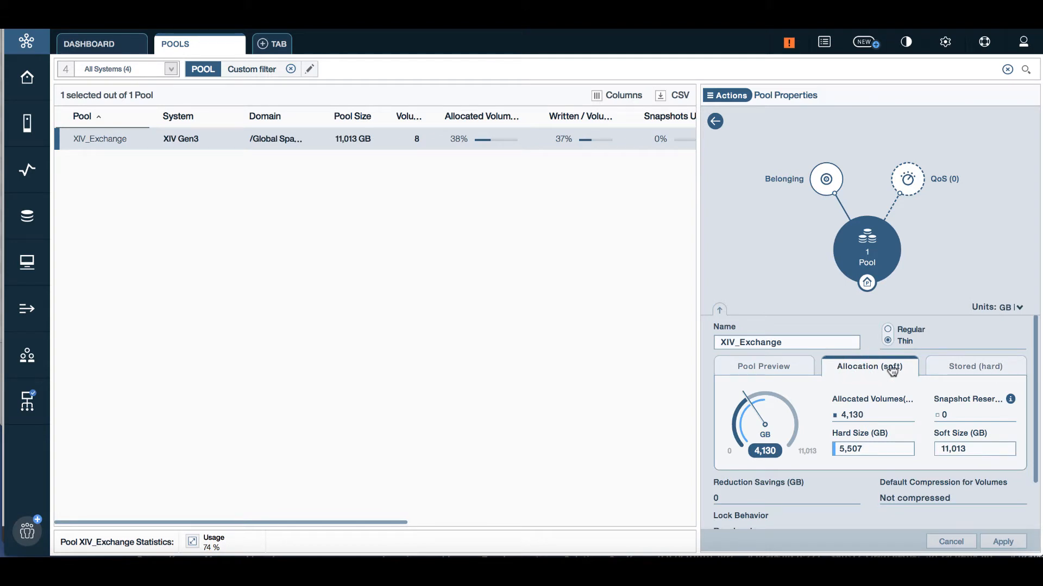
click(955, 367)
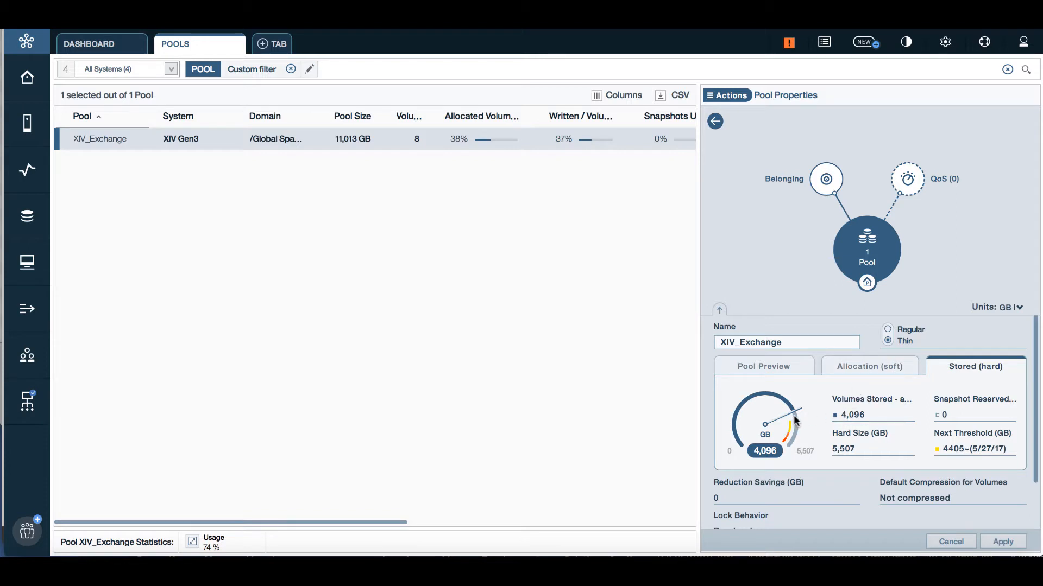
click(873, 363)
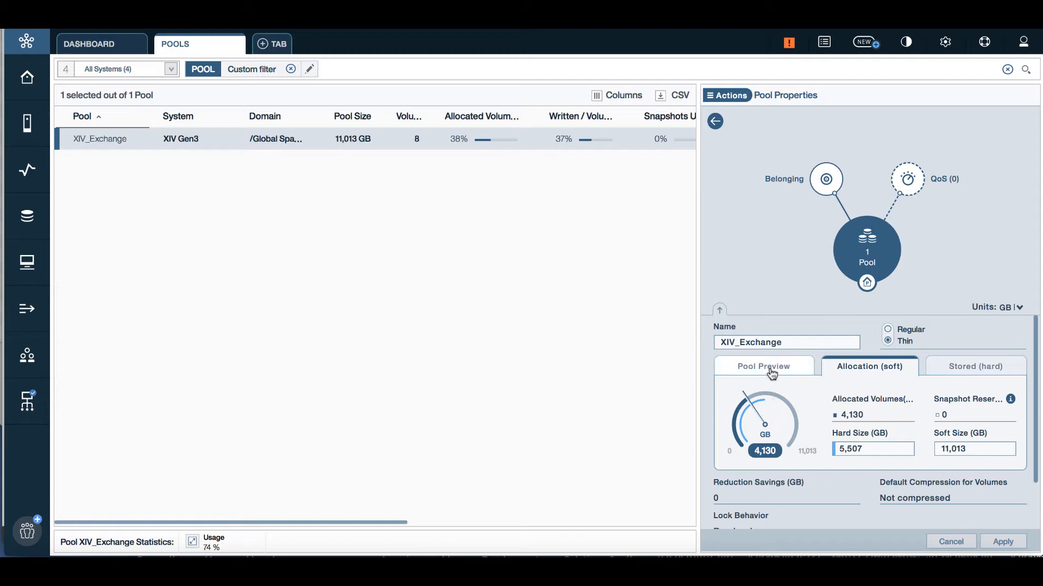
Step: Open the pool's usage statistics chart set to Pool's Volume Usage + Forecast
click(211, 540)
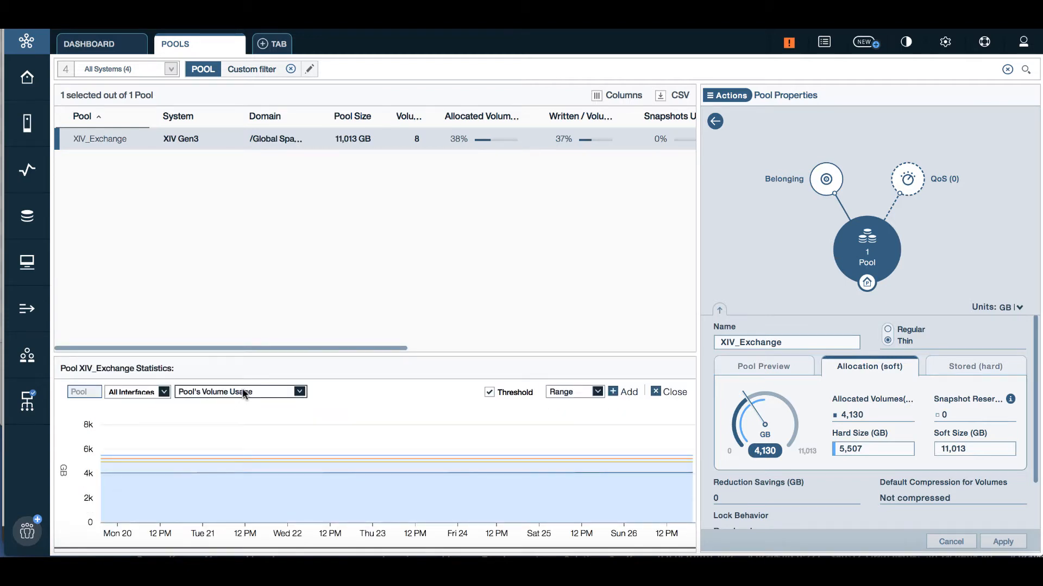
click(233, 392)
click(233, 419)
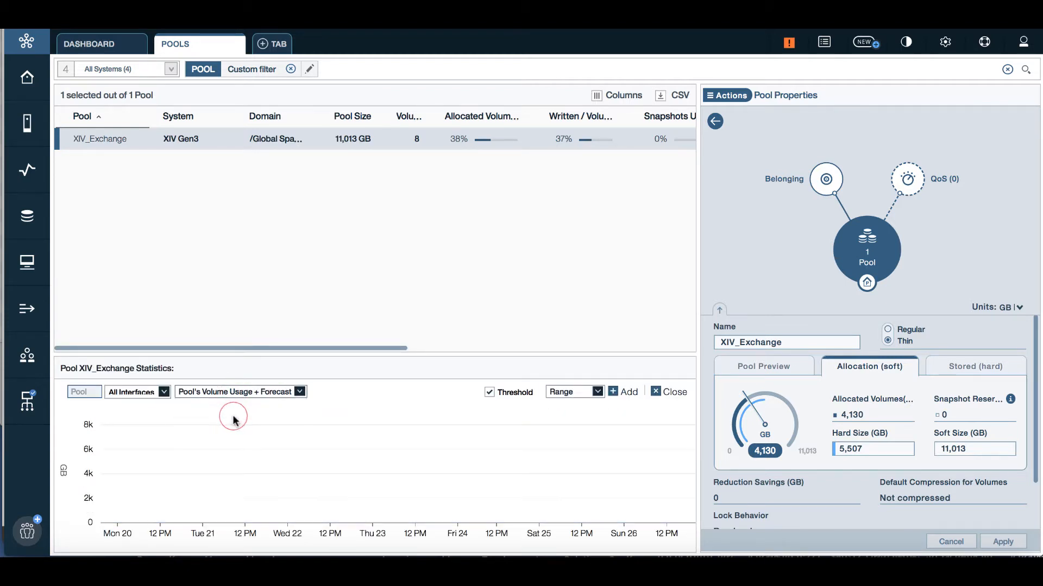
mouse_move(300, 481)
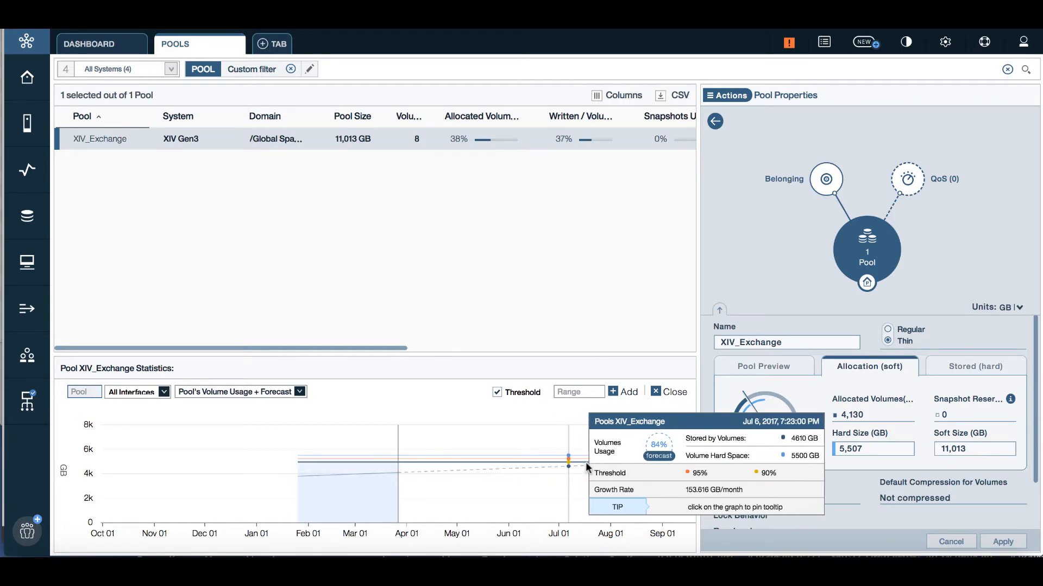
Step: Add Warning and Minor Projected Threshold columns to the pool table and widen Growth Rate
right_click(350, 114)
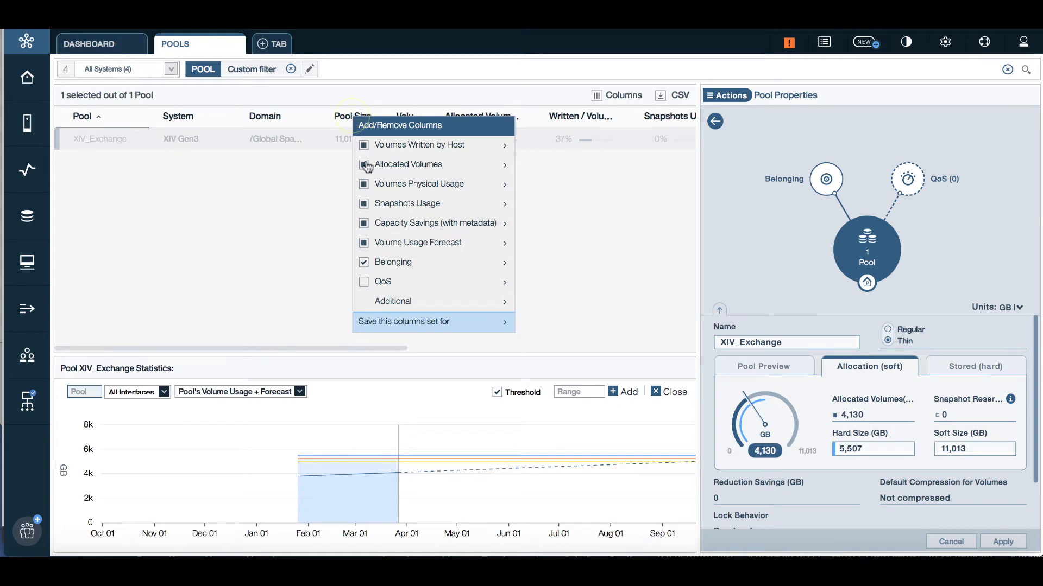
mouse_move(411, 243)
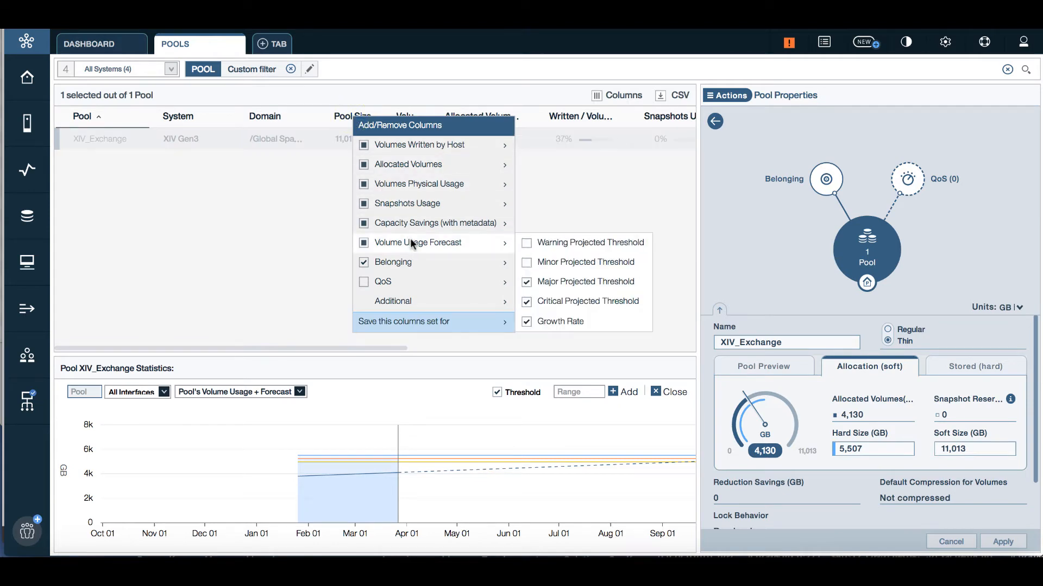
click(527, 244)
click(528, 264)
click(284, 195)
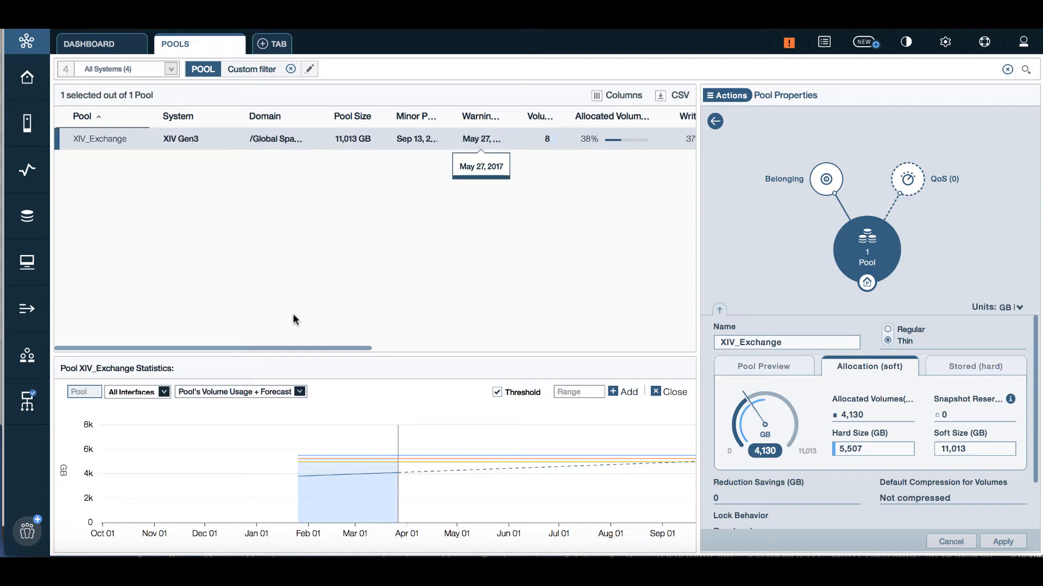
drag(284, 346, 621, 362)
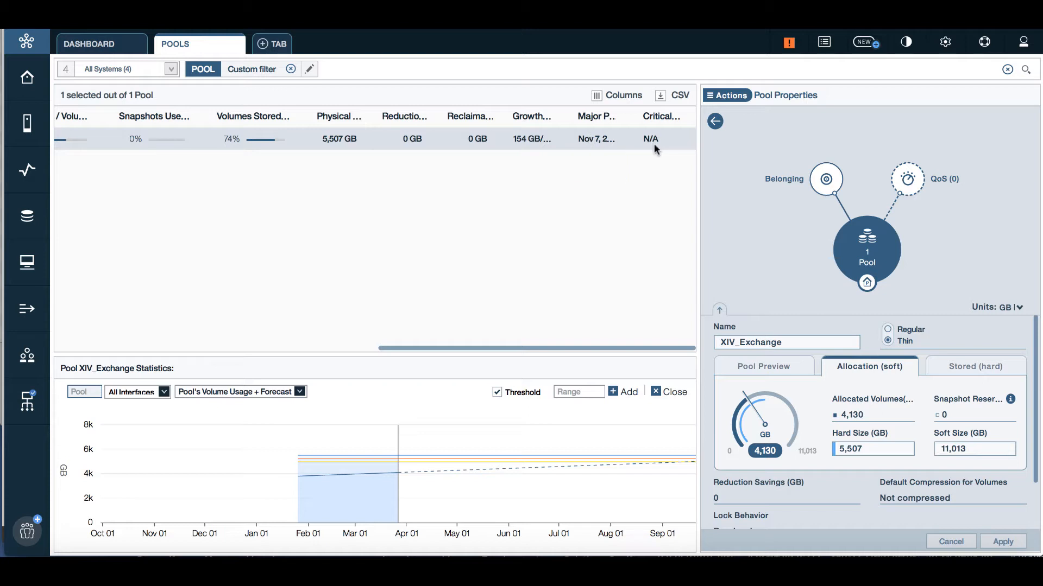
drag(564, 117, 588, 116)
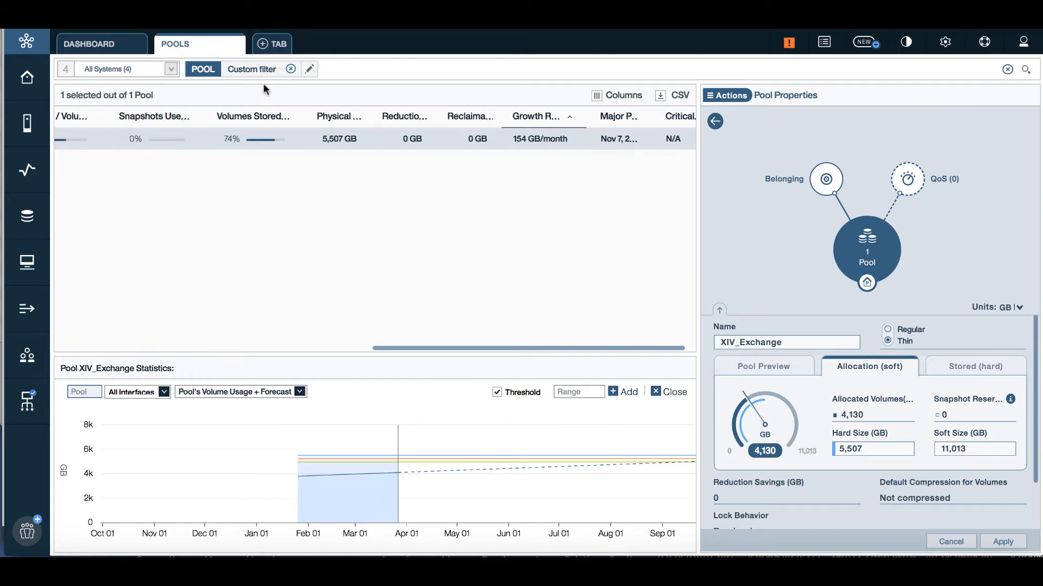
Step: Clear the pool filter, sort Growth Rate descending, select all 30 pools and list their 199 volumes
click(291, 69)
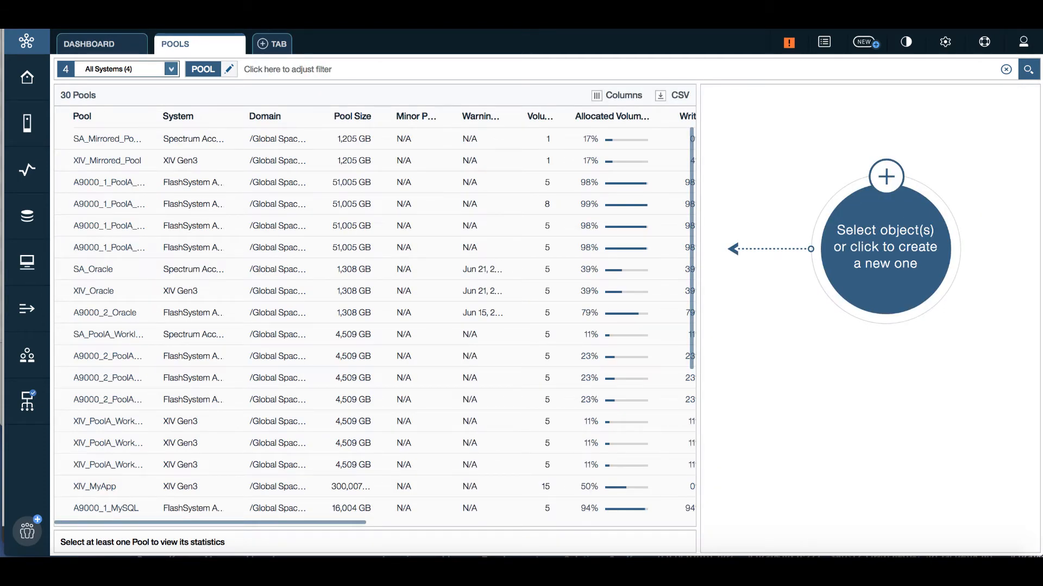
scroll(407, 165, right, 10)
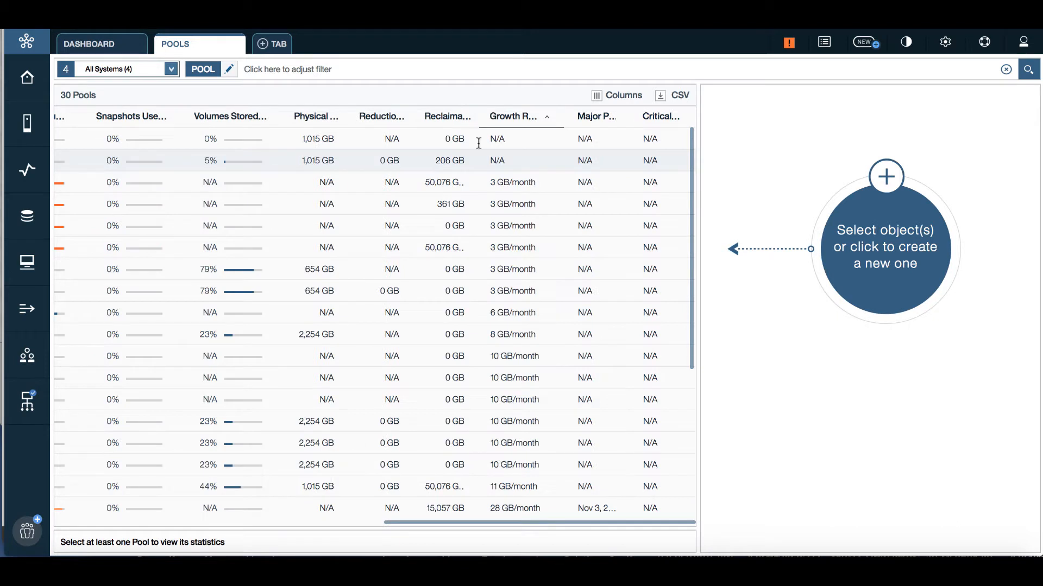
click(513, 115)
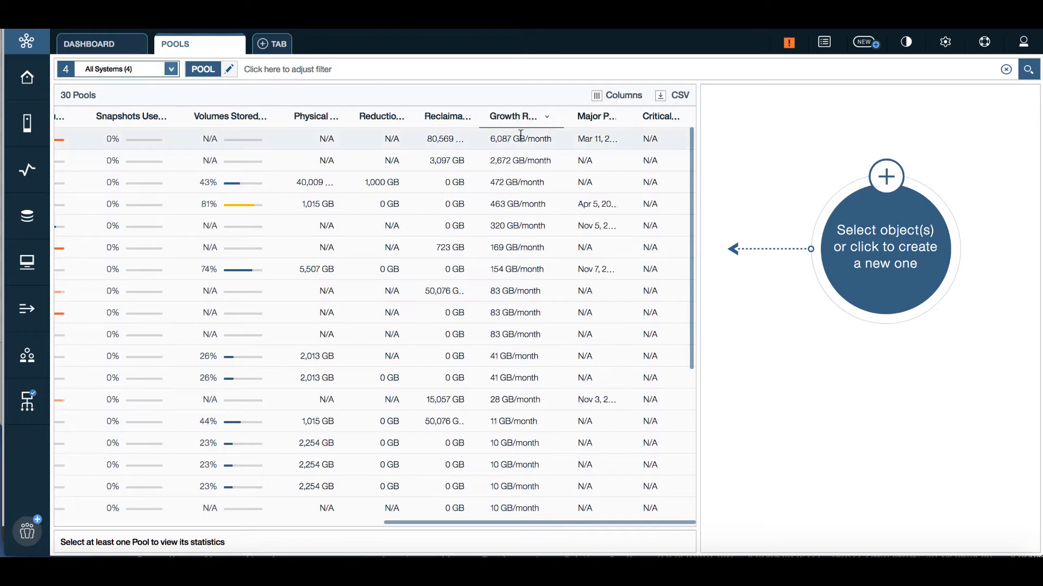
click(557, 142)
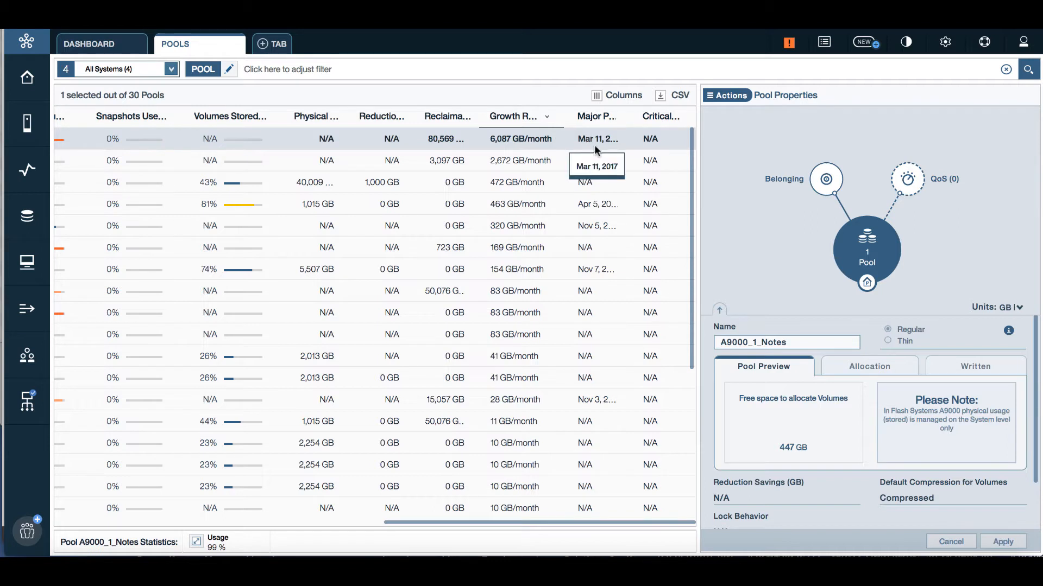
click(299, 272)
key(ctrl+a)
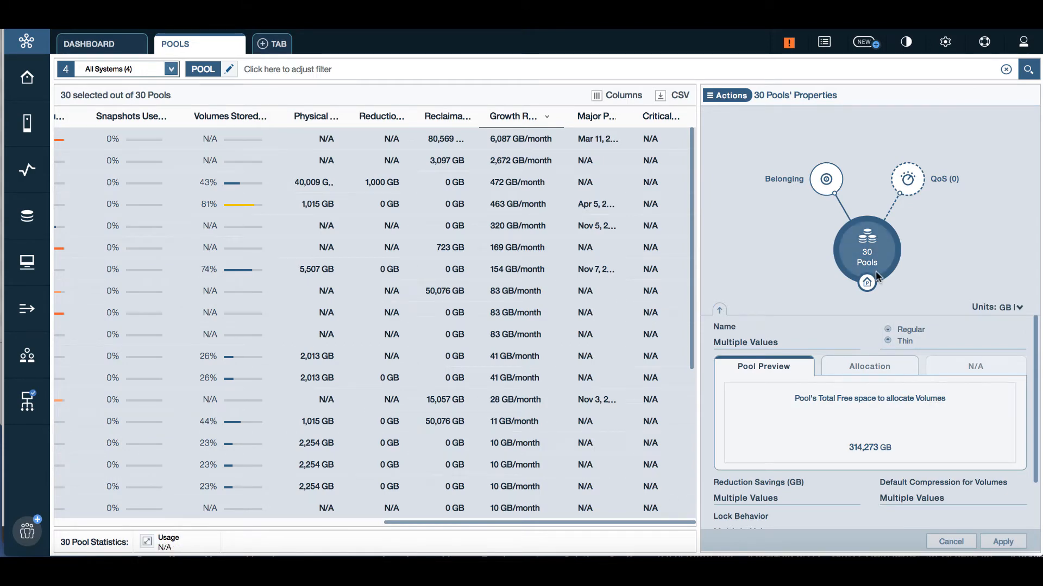
click(827, 179)
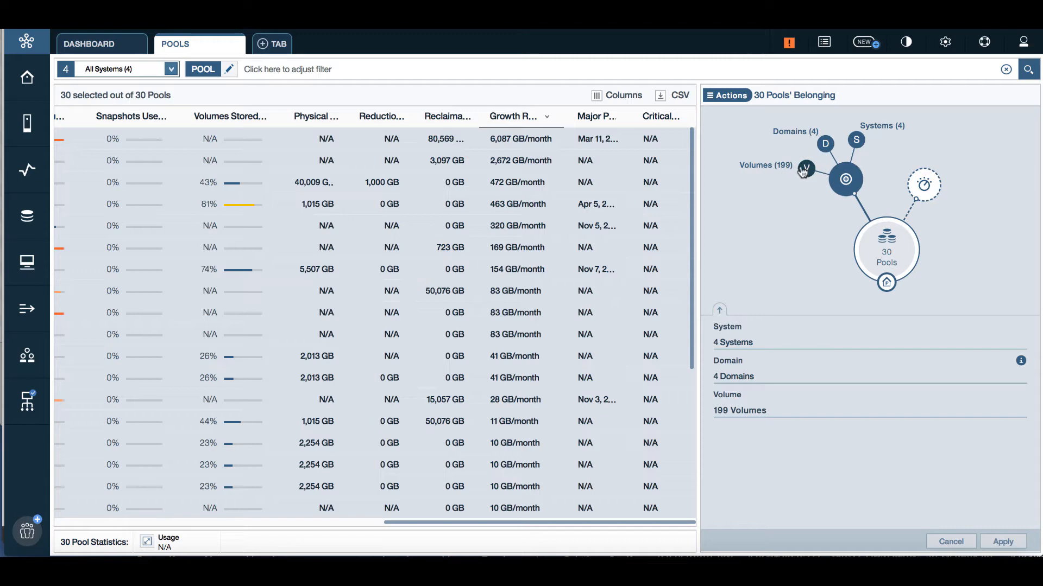
click(806, 170)
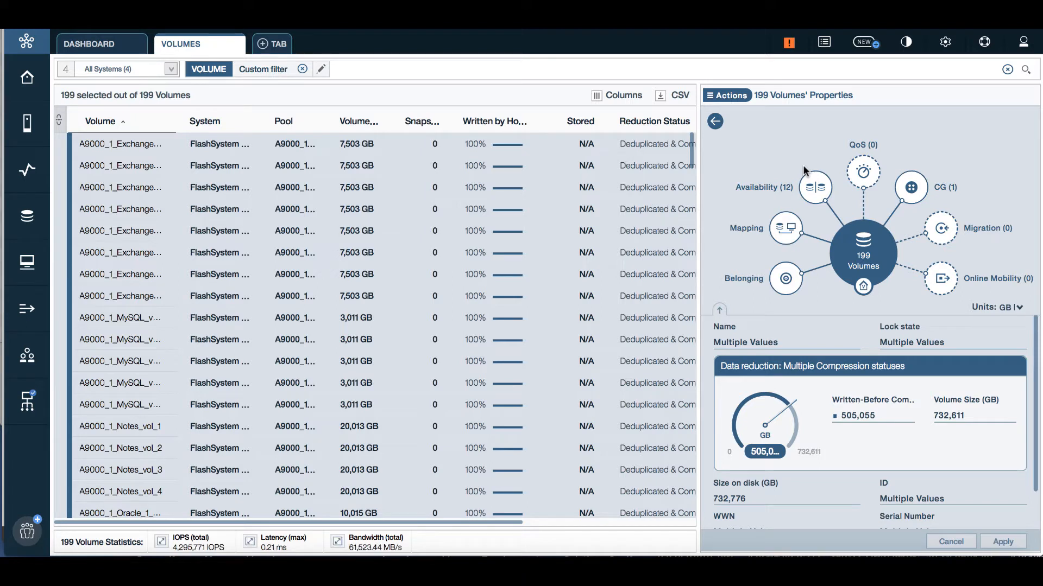
Step: List the 13 hosts that the 199 volumes are mapped to
click(784, 235)
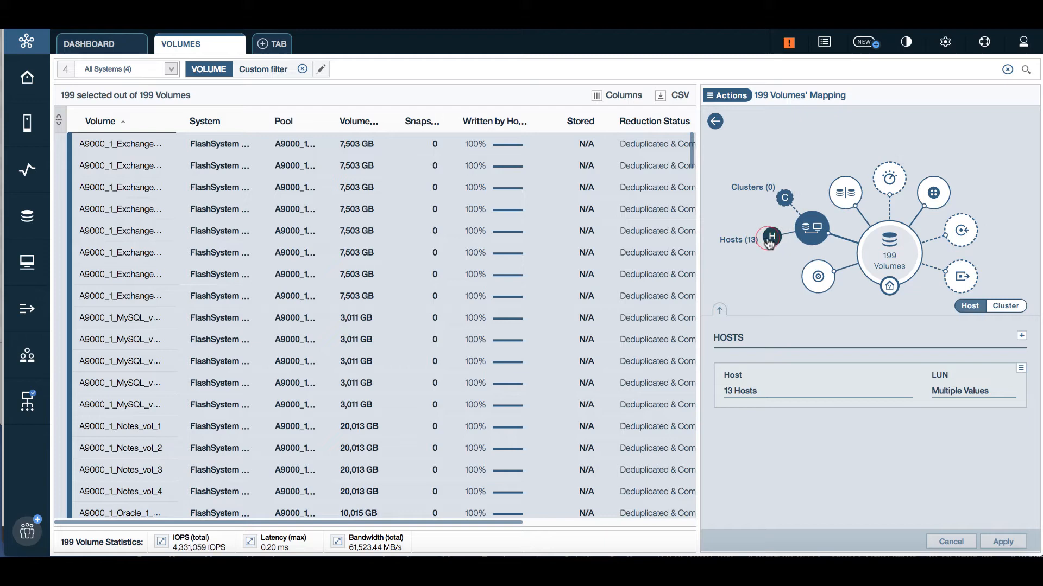
click(770, 239)
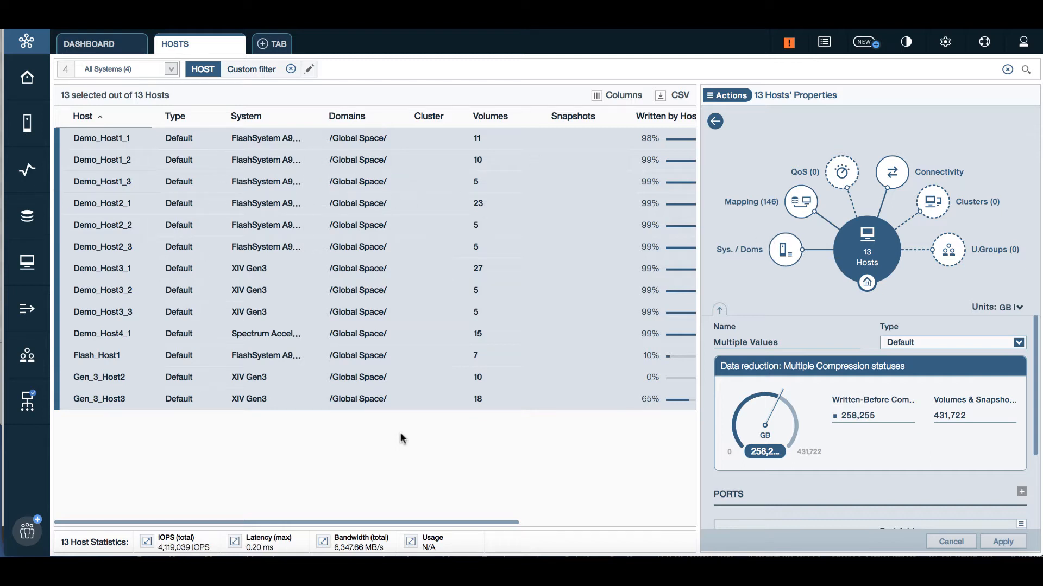
click(351, 435)
Step: Show host Demo_Host3_1's connectivity to XIV Gen3 through 4 connected modules
click(210, 139)
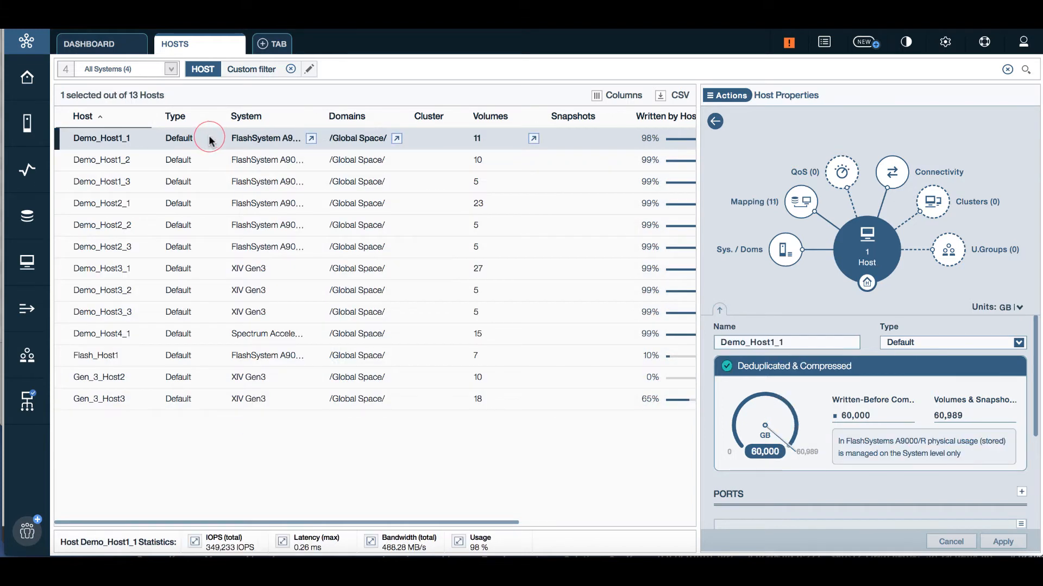
click(252, 268)
click(251, 333)
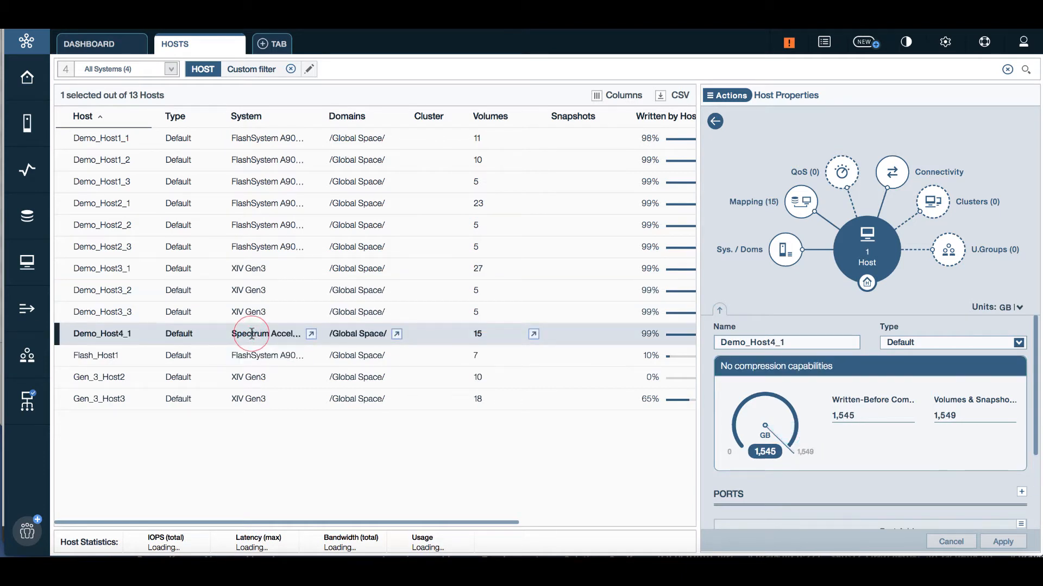
click(251, 268)
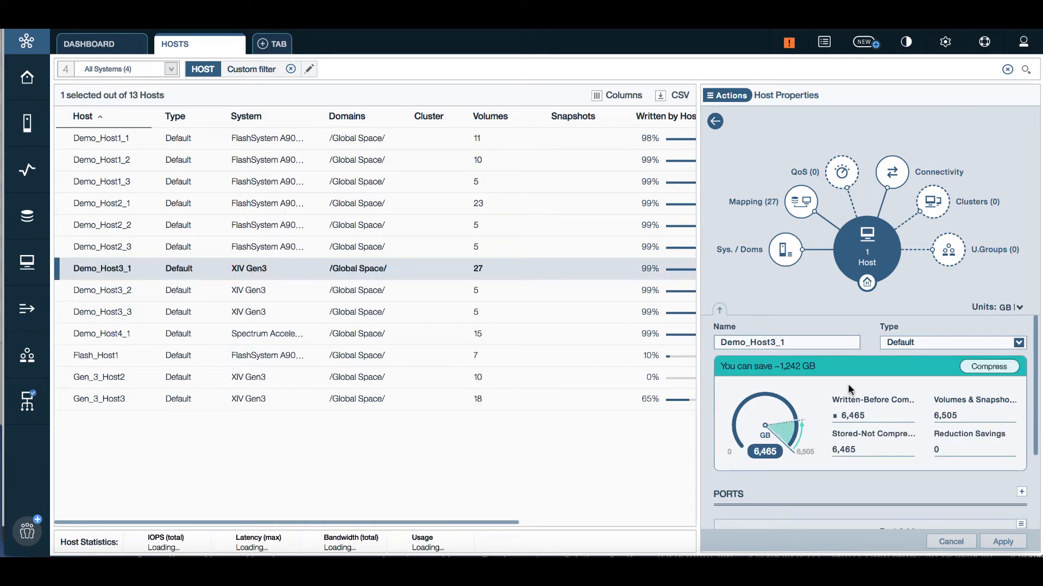
click(892, 172)
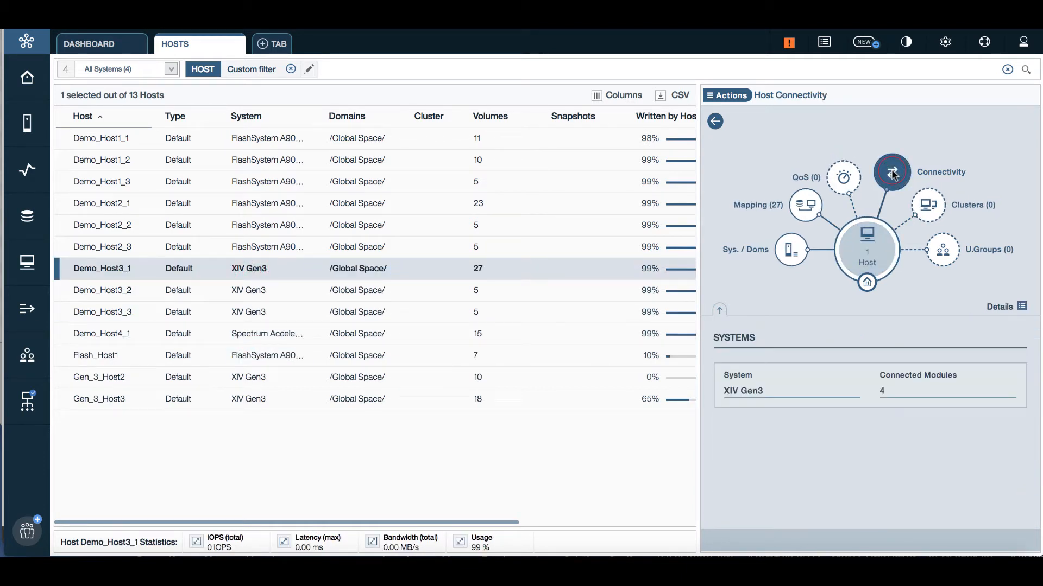
Step: Check the host connectivity details, then select all 13 hosts and list their 4 associated systems
click(1022, 308)
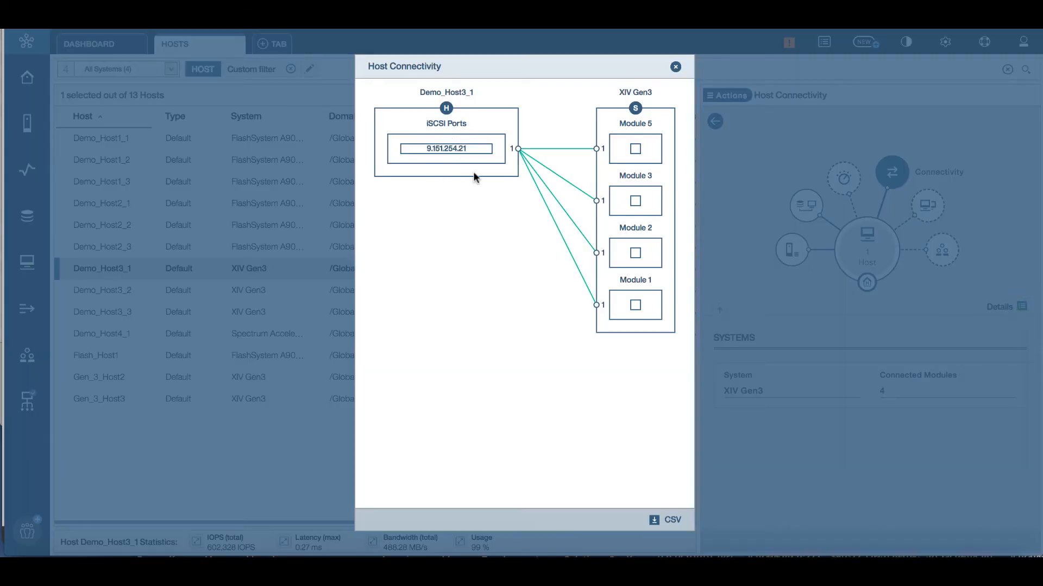
click(674, 67)
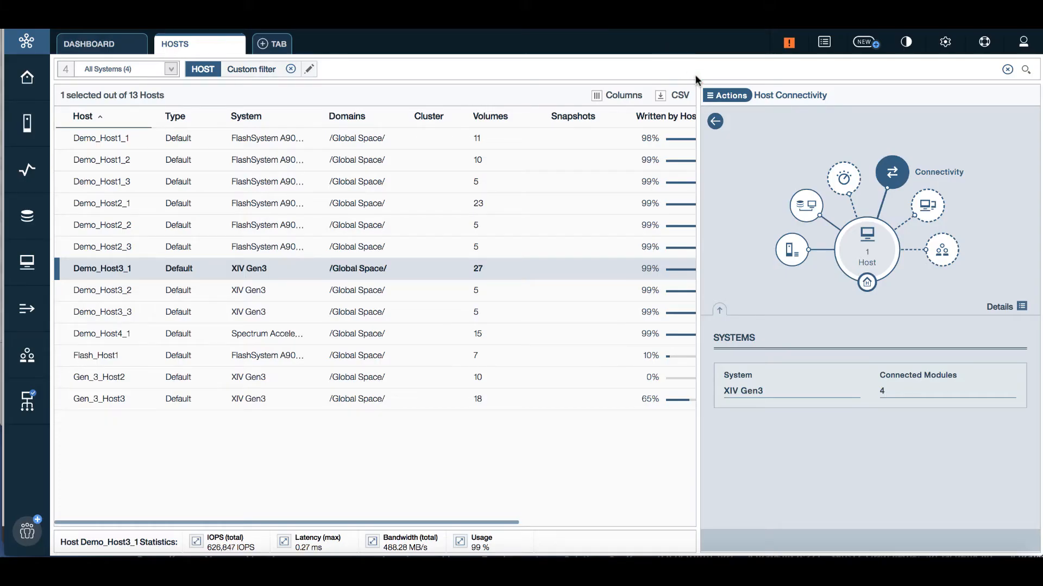
click(791, 251)
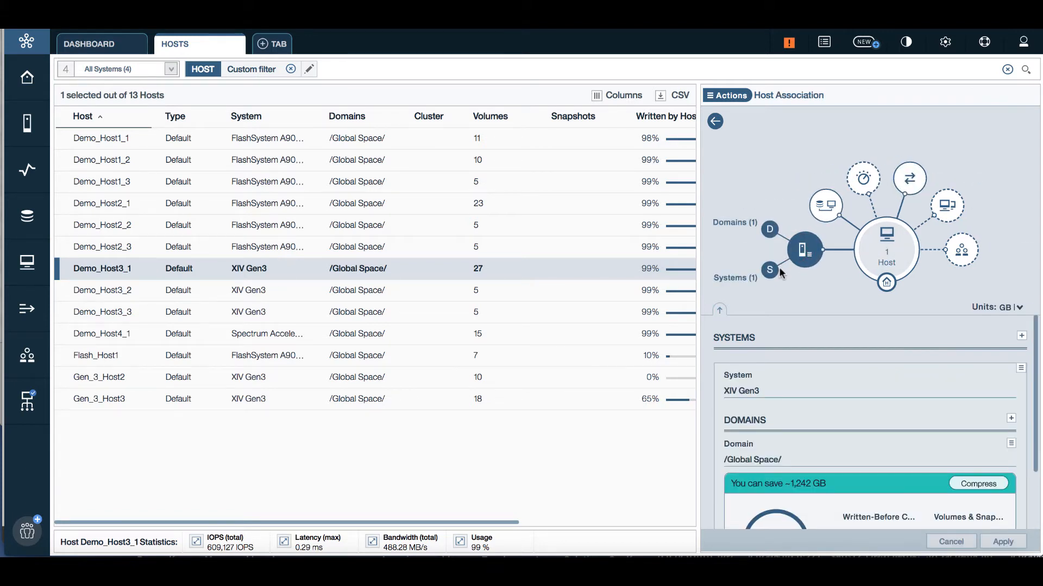
click(436, 228)
key(ctrl+a)
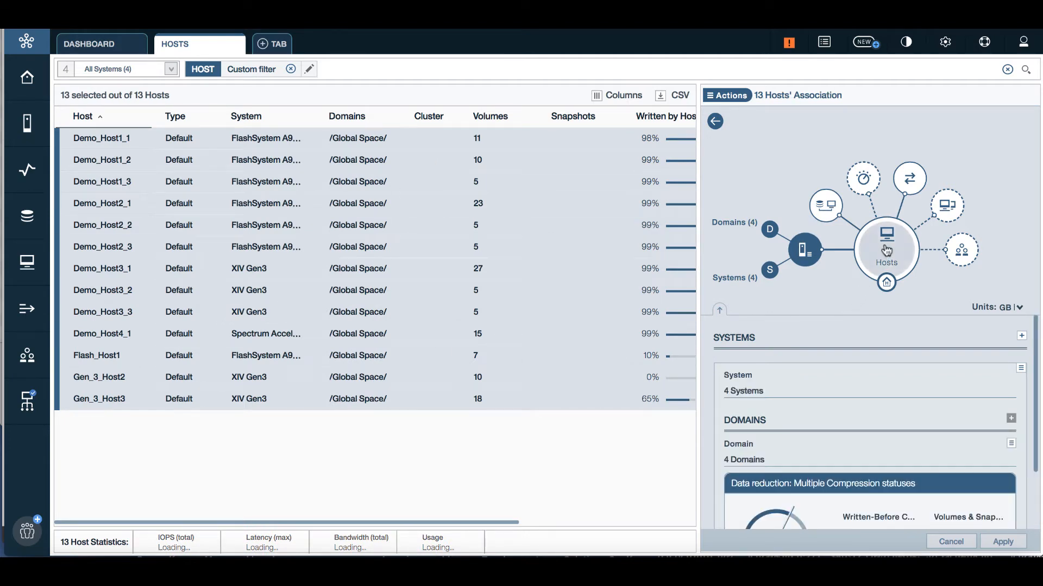
click(769, 272)
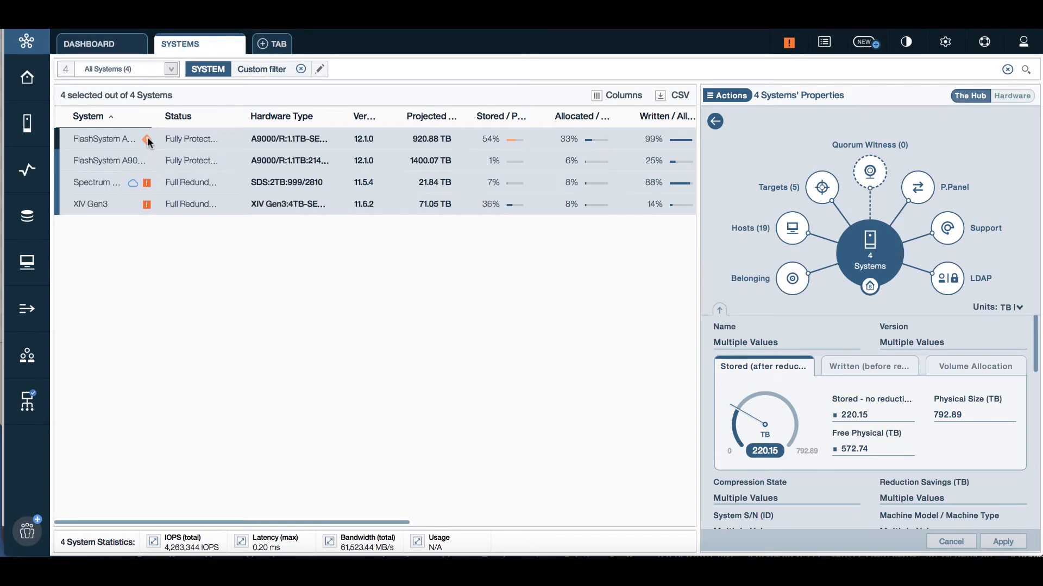
Step: Focus on FlashSystem A9000_1 and inspect its hardware rack view
mouse_move(147, 140)
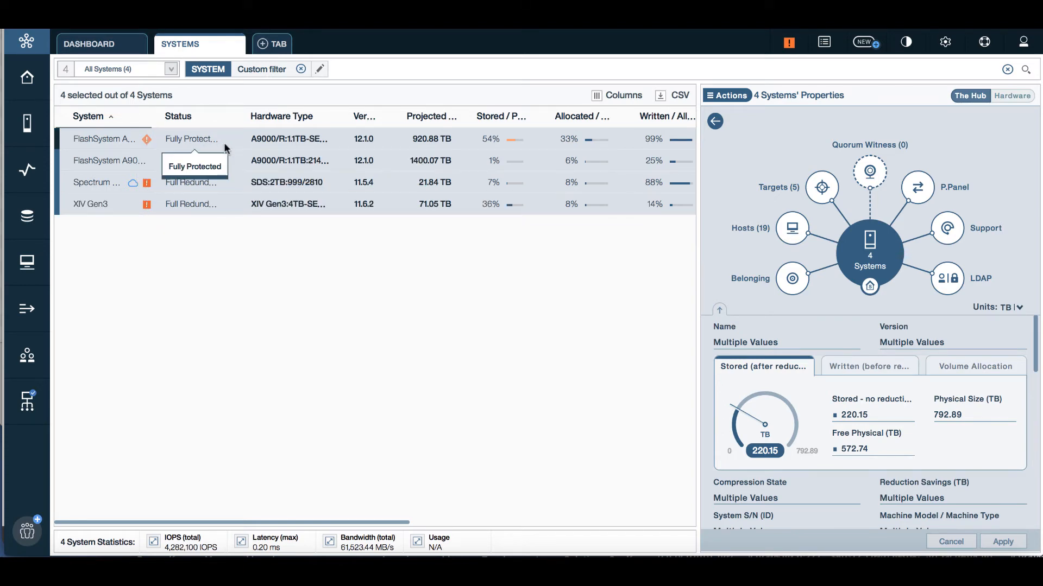
click(256, 139)
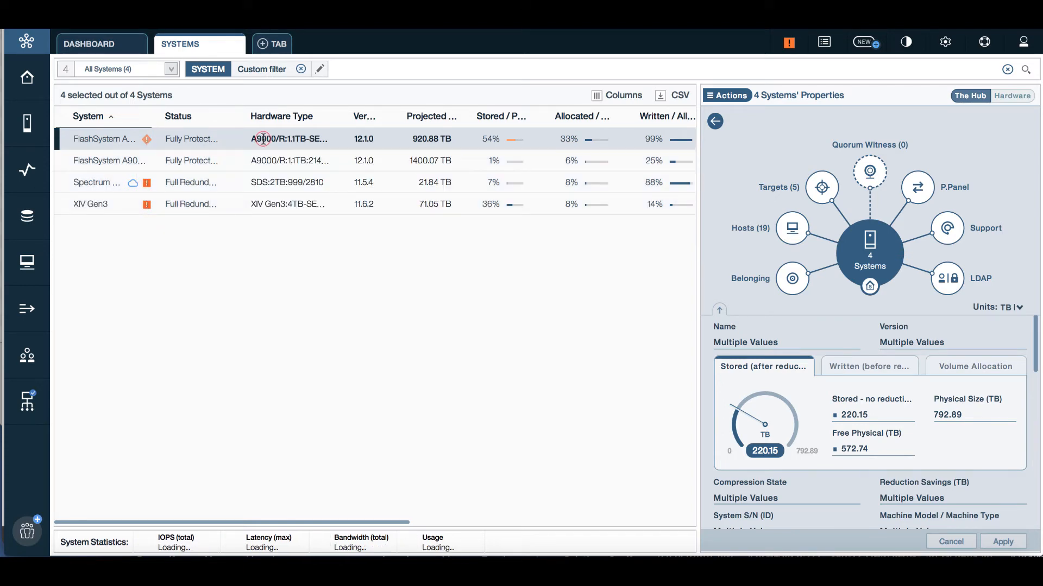
click(1013, 98)
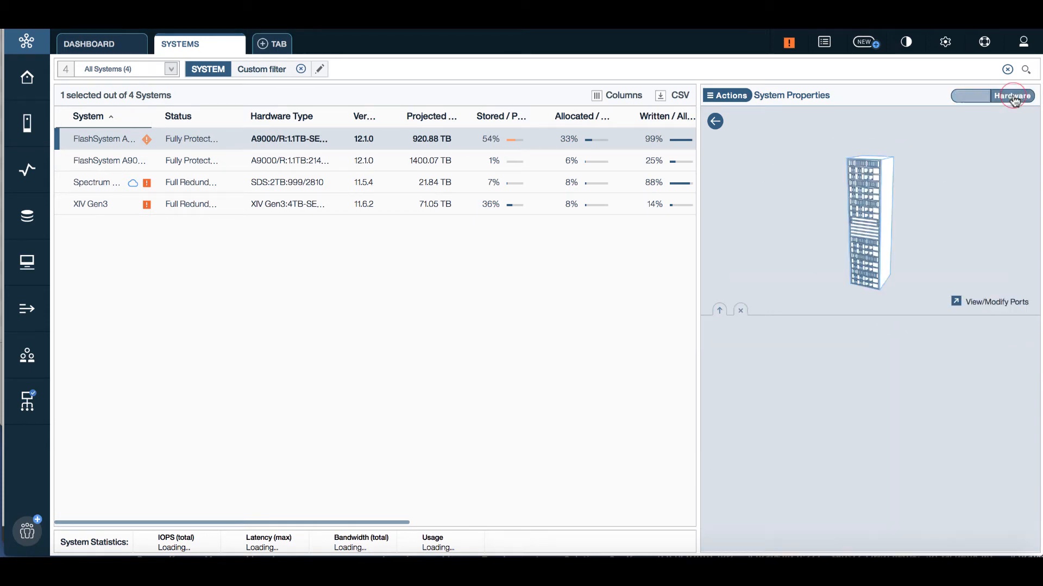
mouse_move(869, 313)
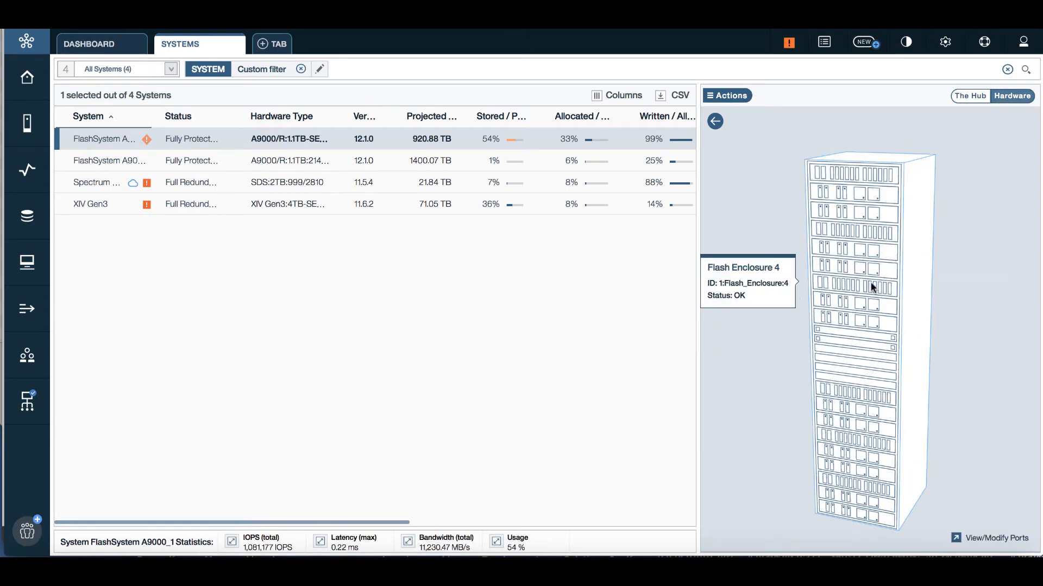
mouse_move(844, 238)
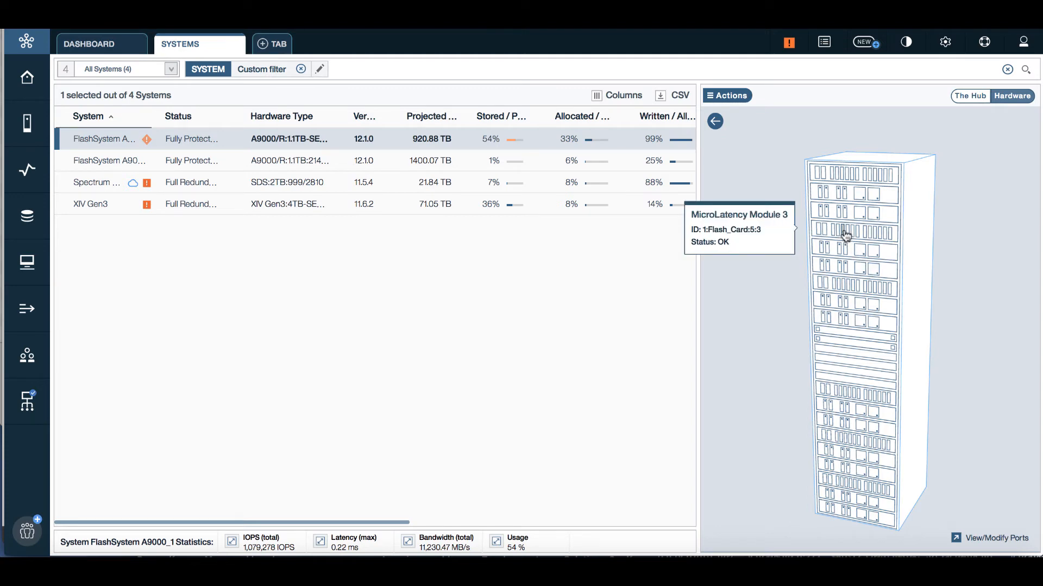
mouse_move(887, 239)
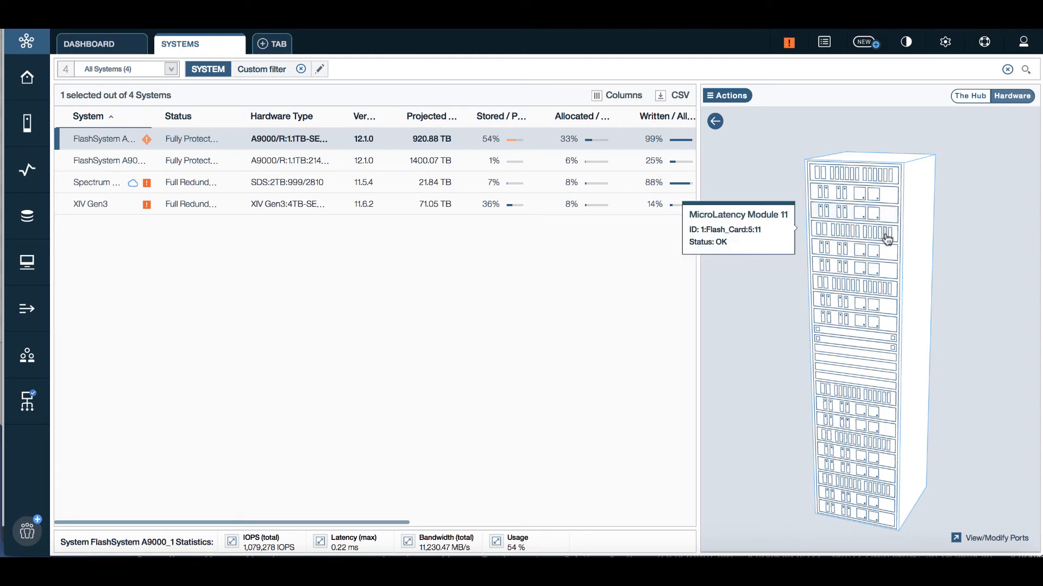
mouse_move(845, 421)
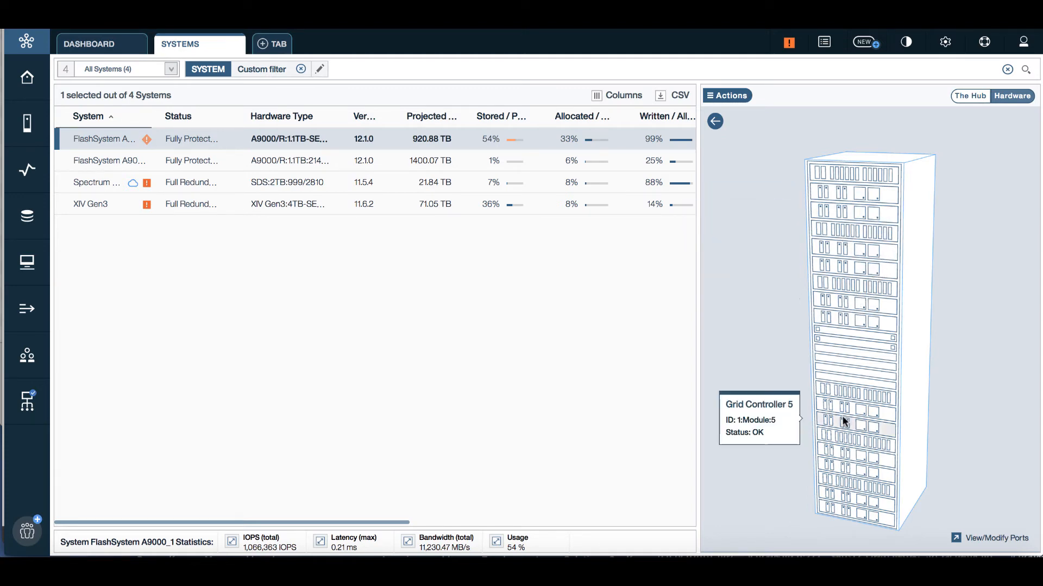
mouse_move(861, 347)
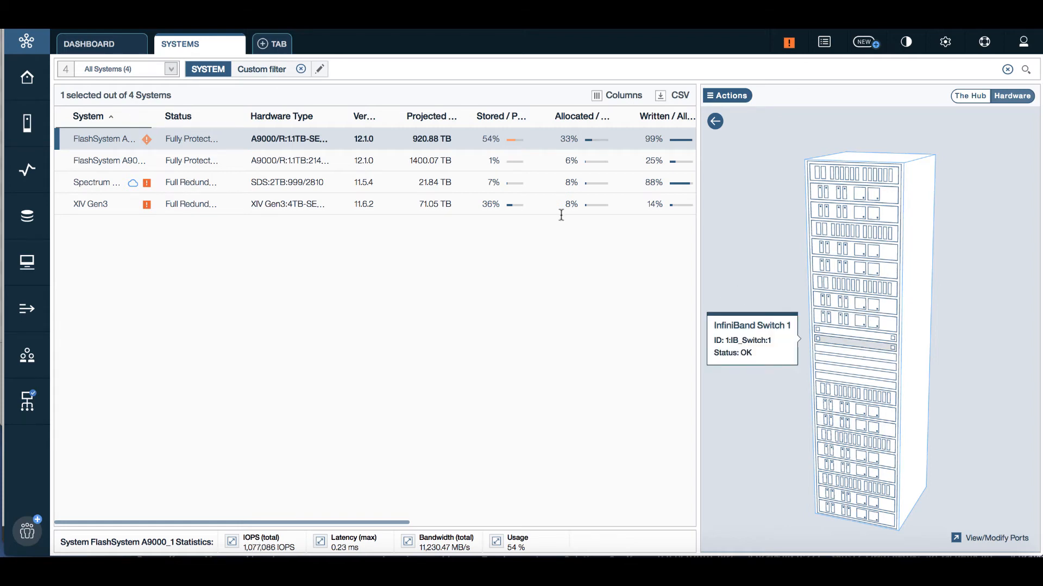
Step: View the XIV Gen3 rack, then return to FlashSystem A9000_1's properties showing 189.58 of 350 TB
click(209, 205)
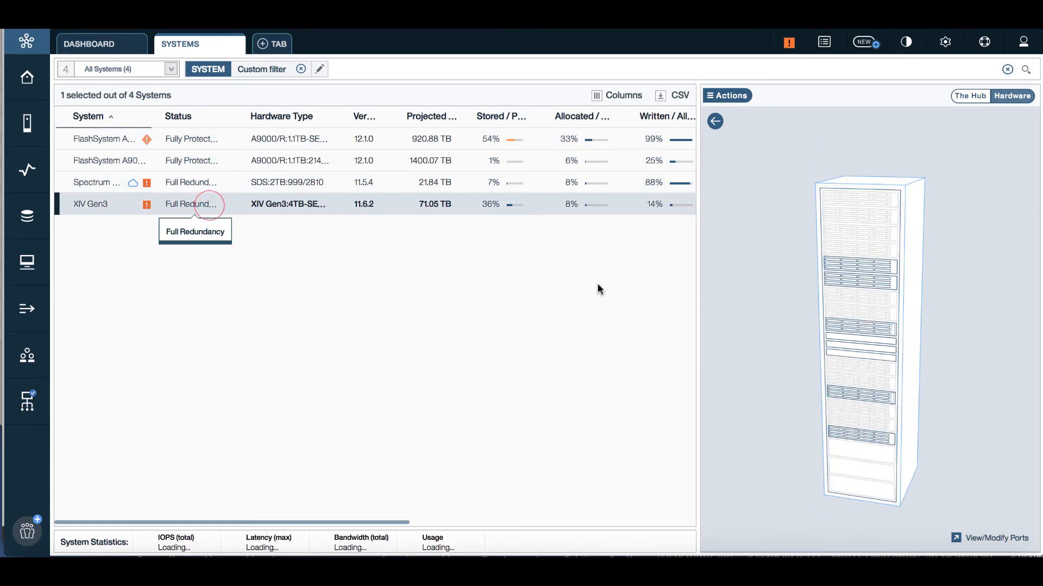
mouse_move(882, 348)
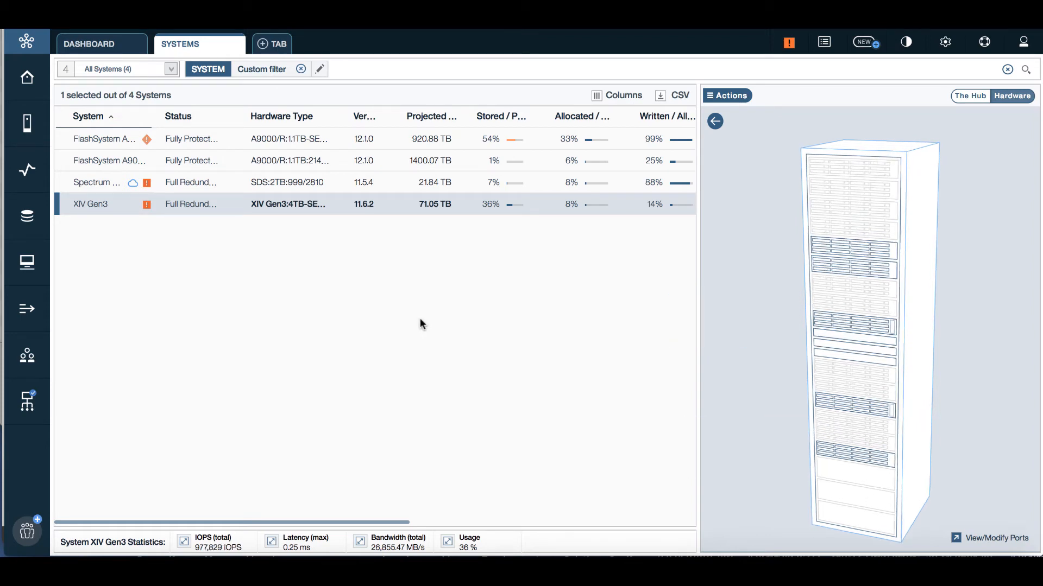
click(215, 140)
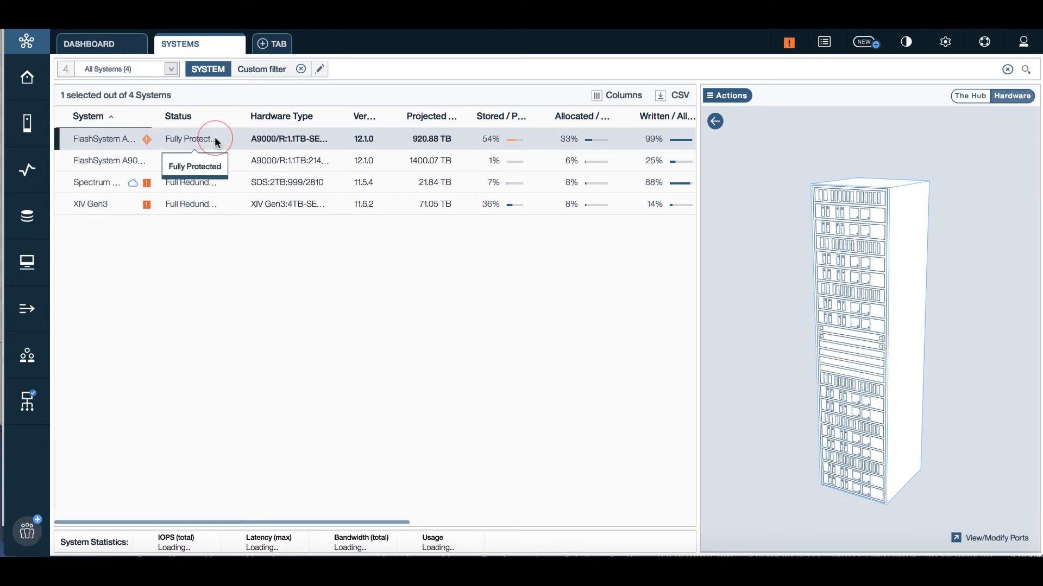
click(969, 97)
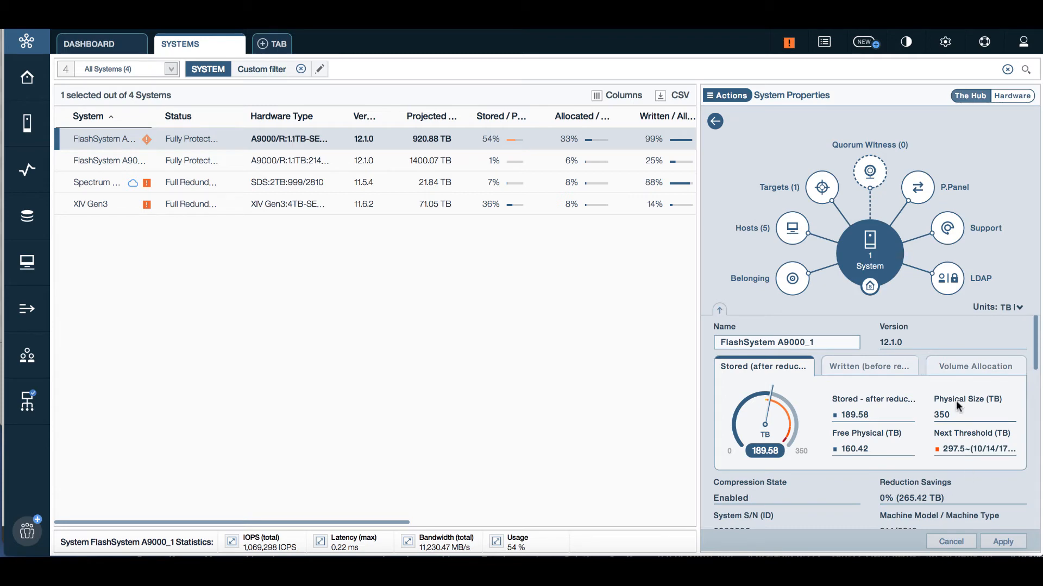
Step: Display the connectivity patch panel from FlashSystem A9000_1 to target A9000_2, checking Module 5 iSCSI ports
click(816, 188)
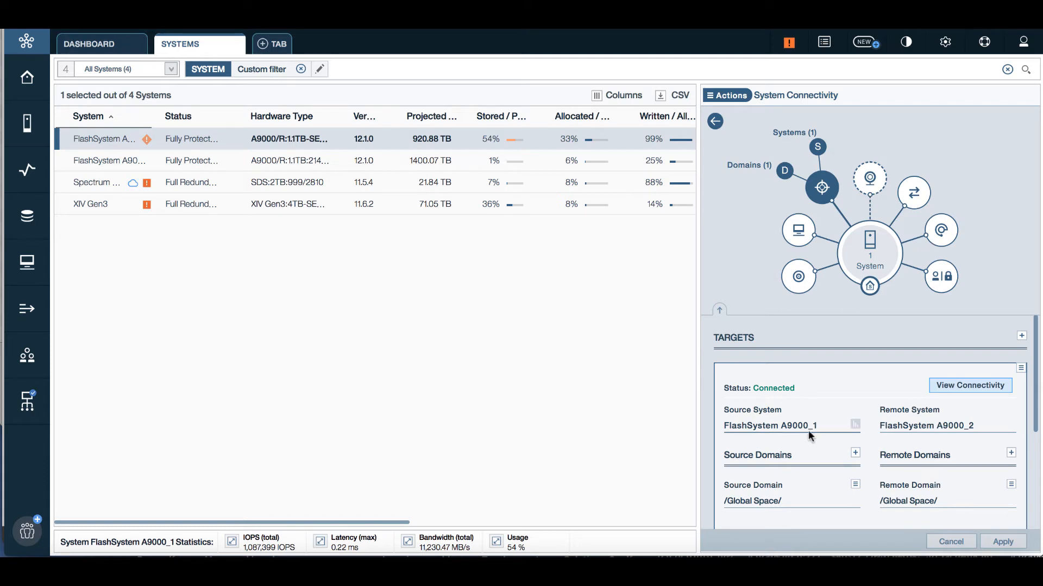
click(970, 386)
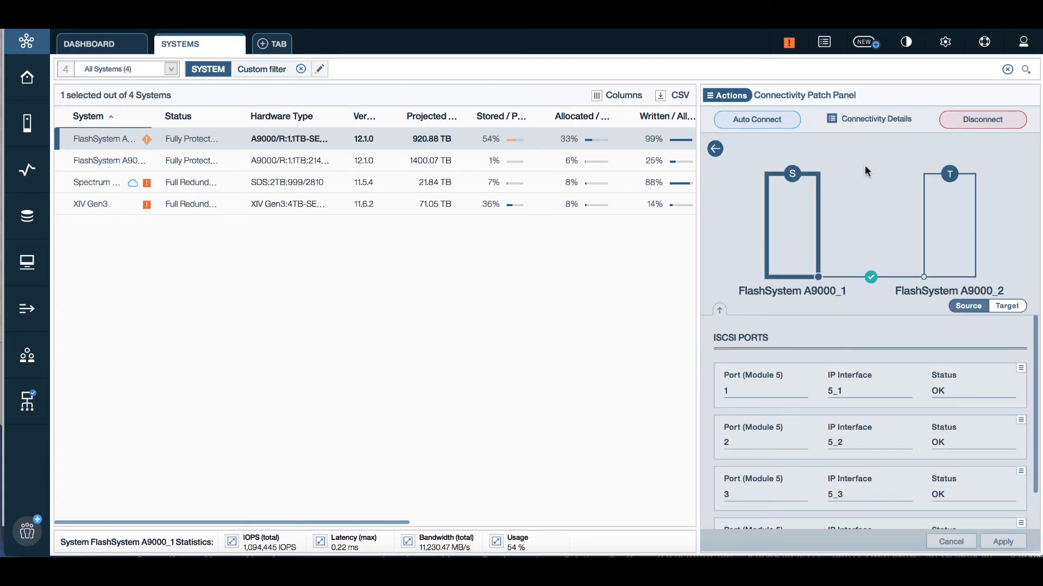
click(910, 297)
click(849, 119)
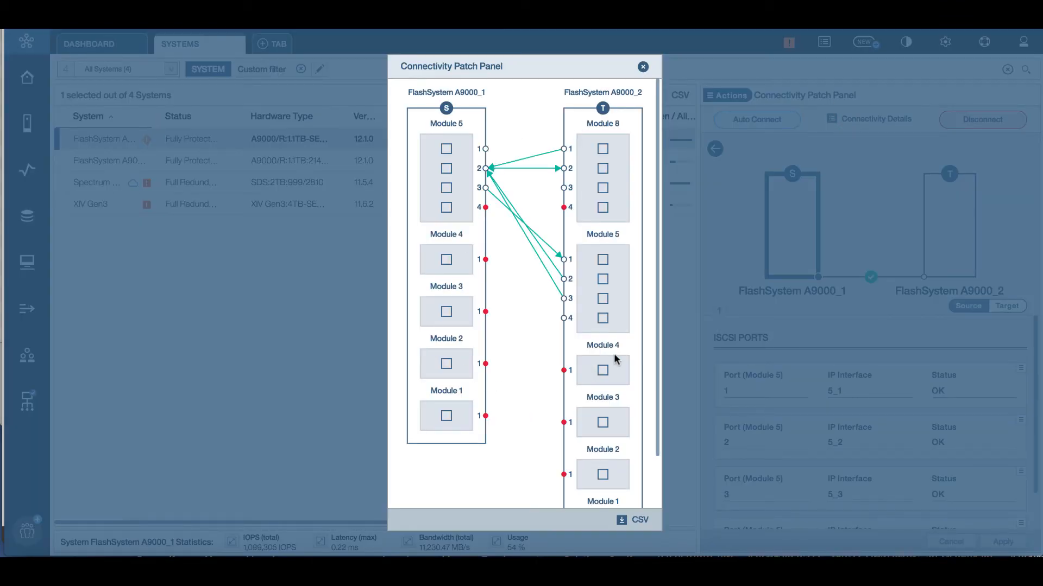
click(642, 66)
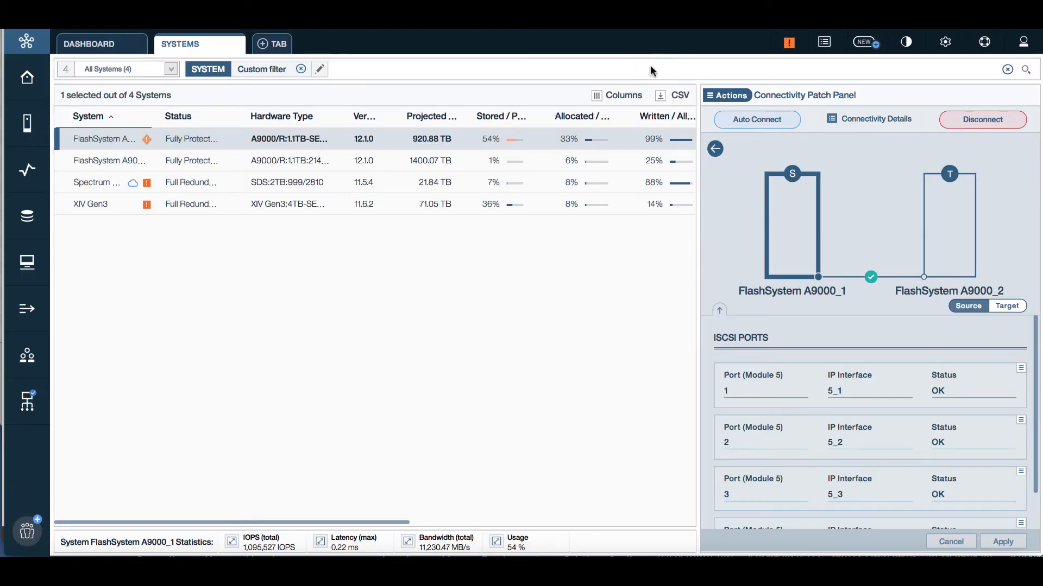
click(727, 95)
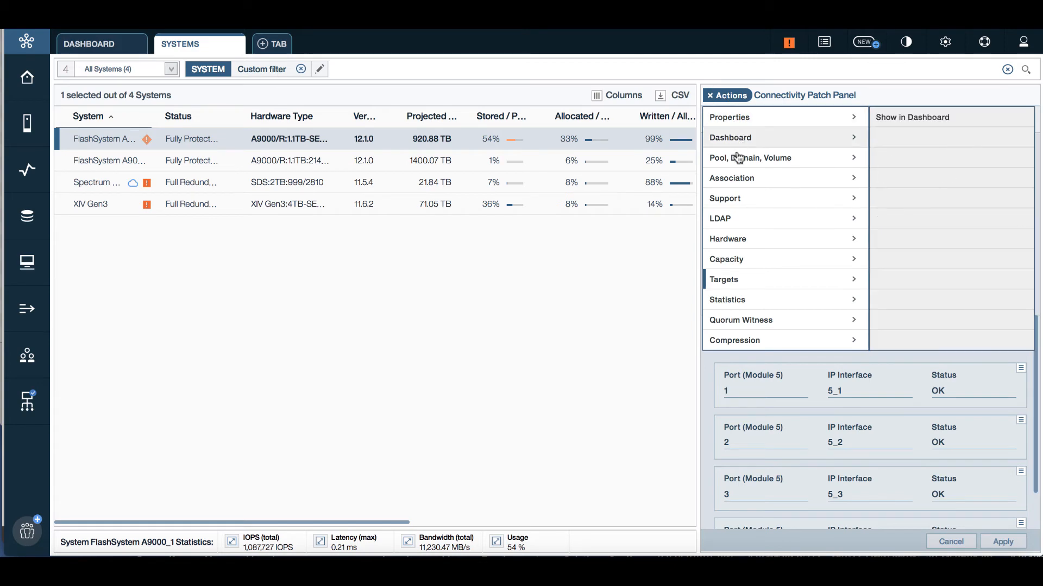
Step: Try the What is My System Size? calculator, projecting 920.88 TB from 350 TB, then cancel it
mouse_move(765, 266)
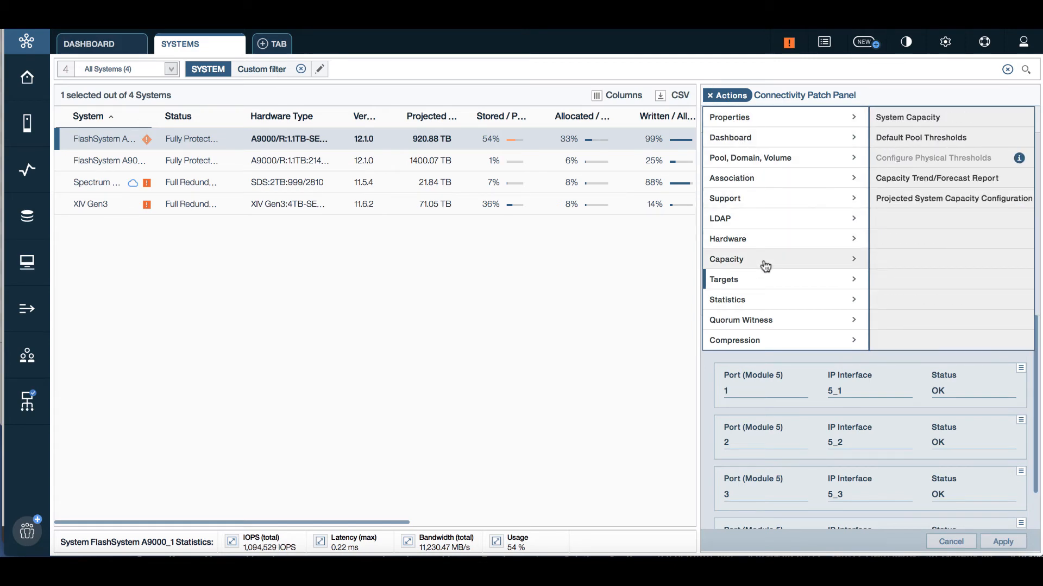
click(935, 200)
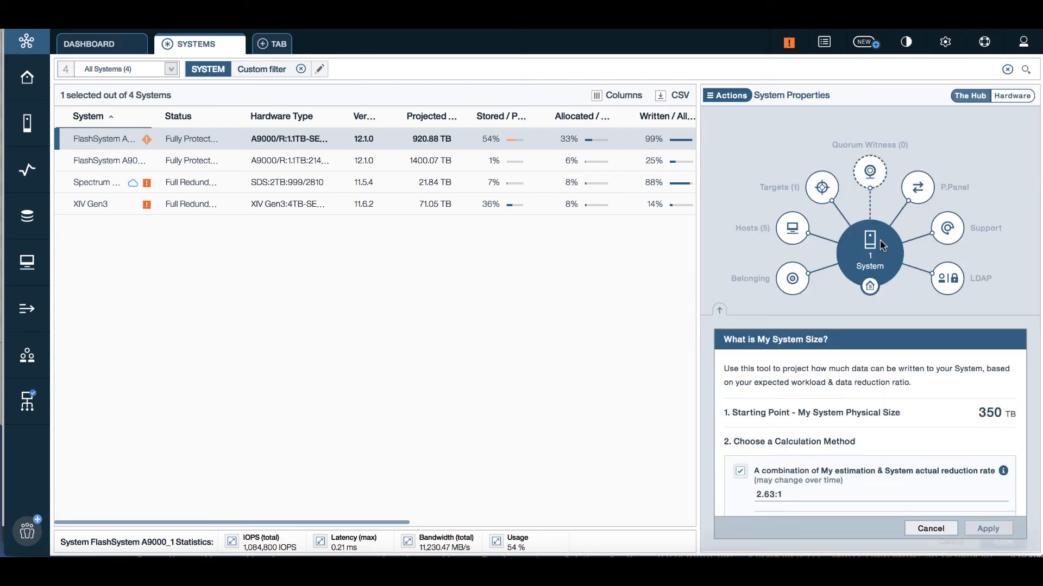
click(720, 311)
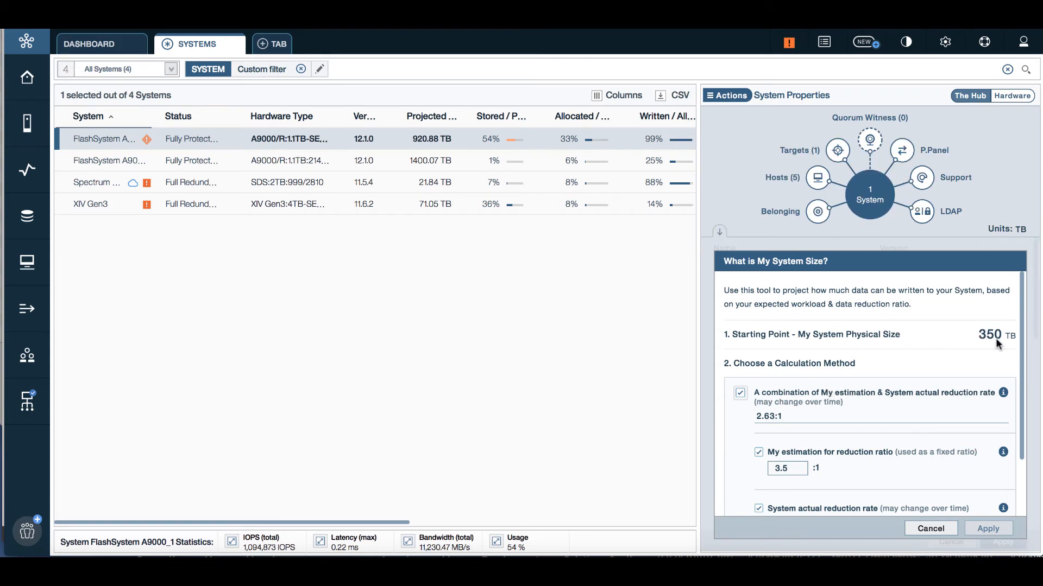
click(1019, 341)
drag(1020, 358, 1026, 395)
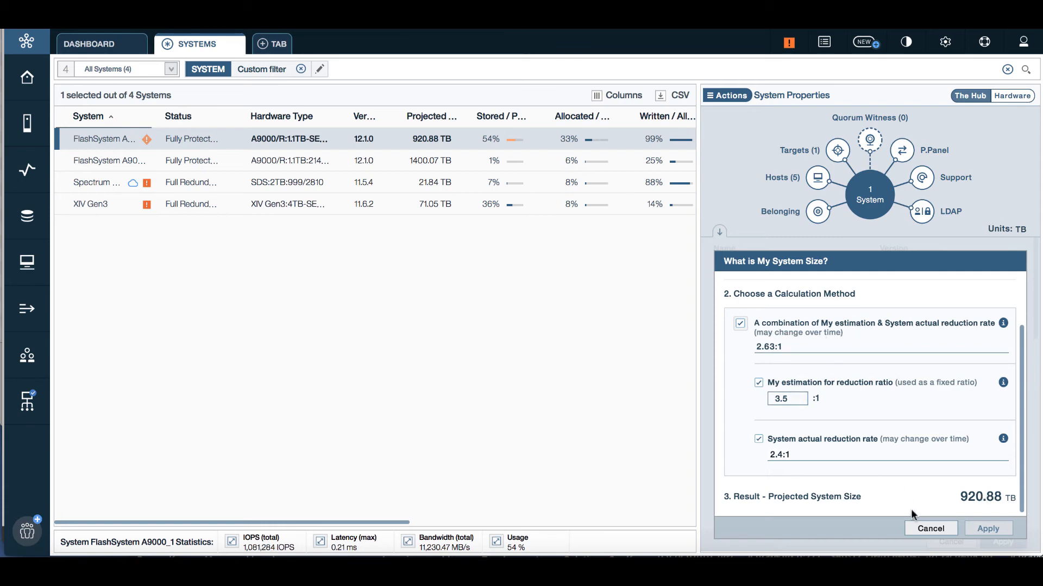
click(922, 530)
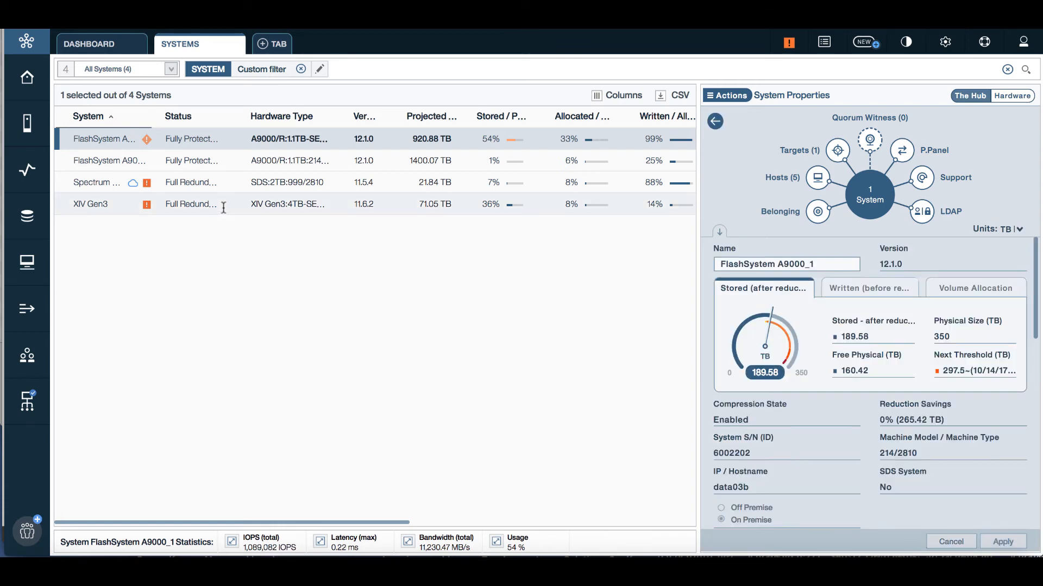
Step: Start a new volume named test_demo_vol_{001} with quantity 3 and size 100
mouse_move(27, 216)
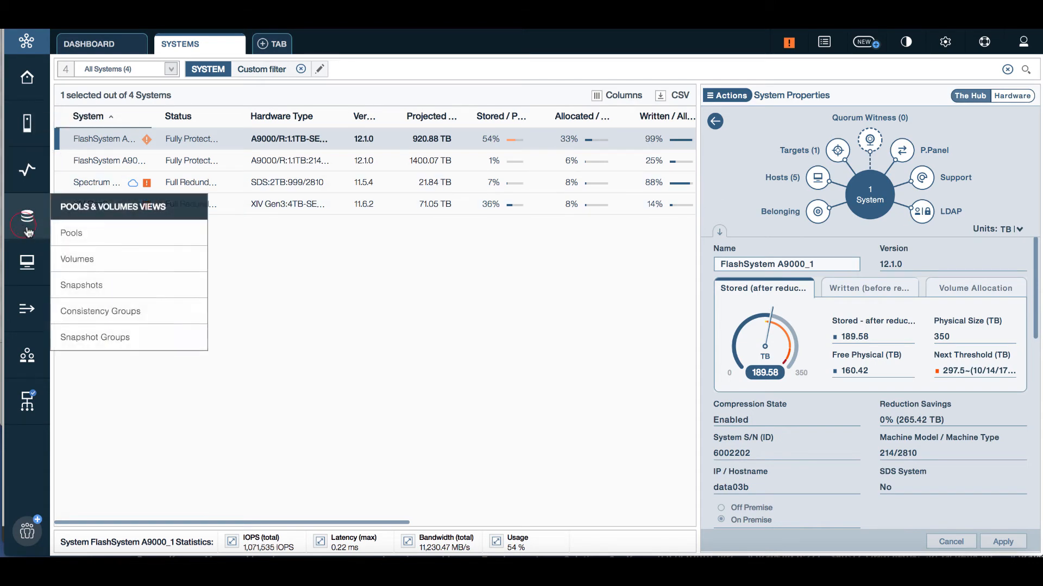
click(85, 259)
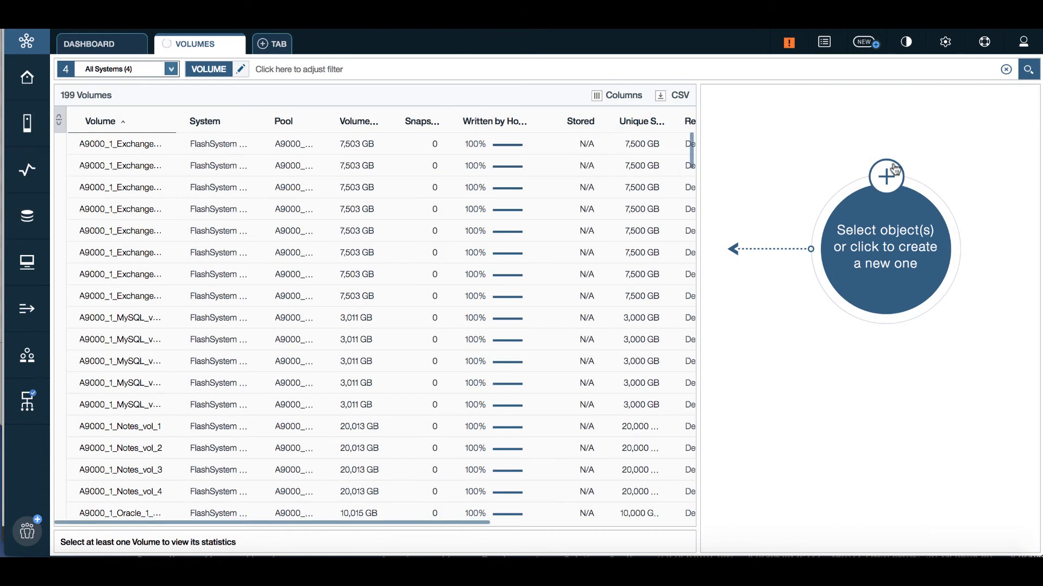
click(886, 175)
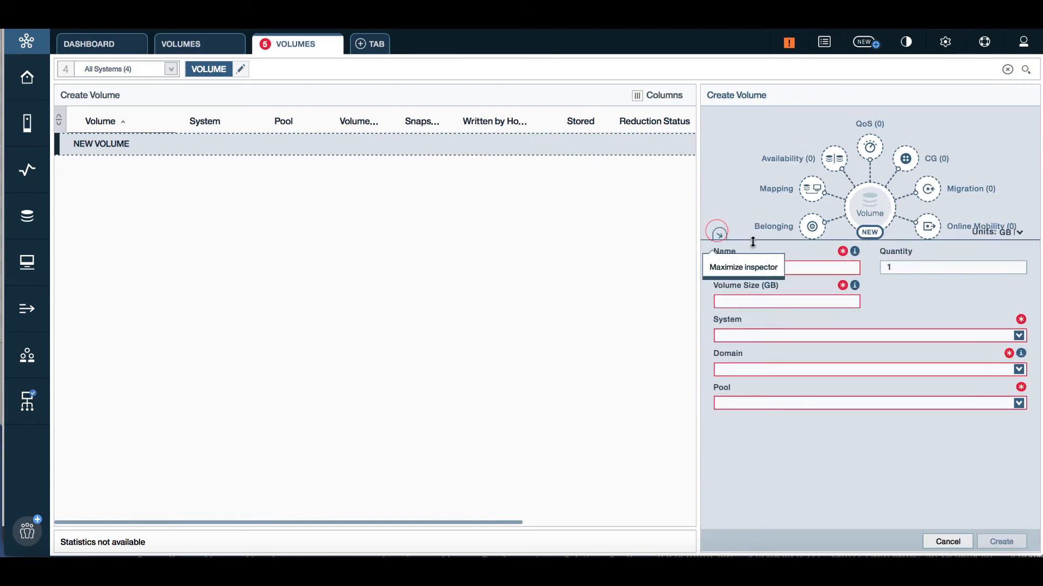
click(719, 232)
click(792, 338)
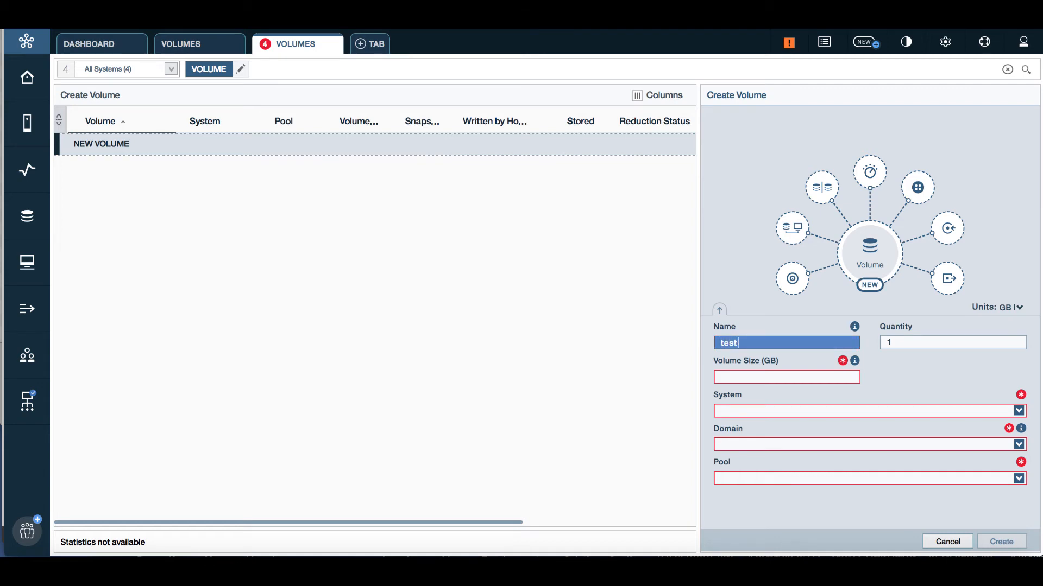
click(897, 351)
text(3)
click(775, 377)
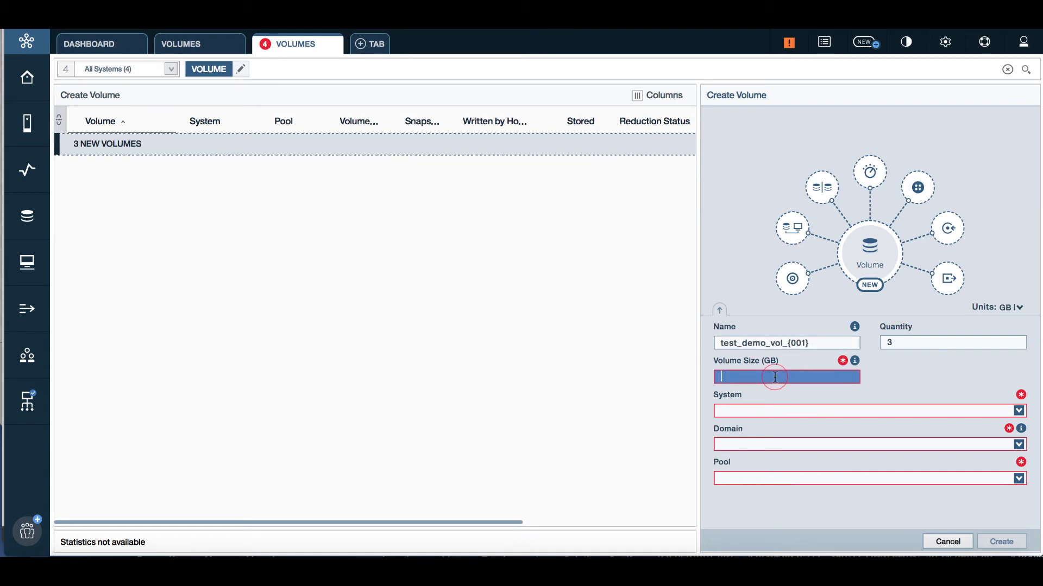
text(100)
Step: Set the size to 100 GiB, choose pool A9000_1_Notes, and create the three volumes
click(1017, 308)
click(1005, 353)
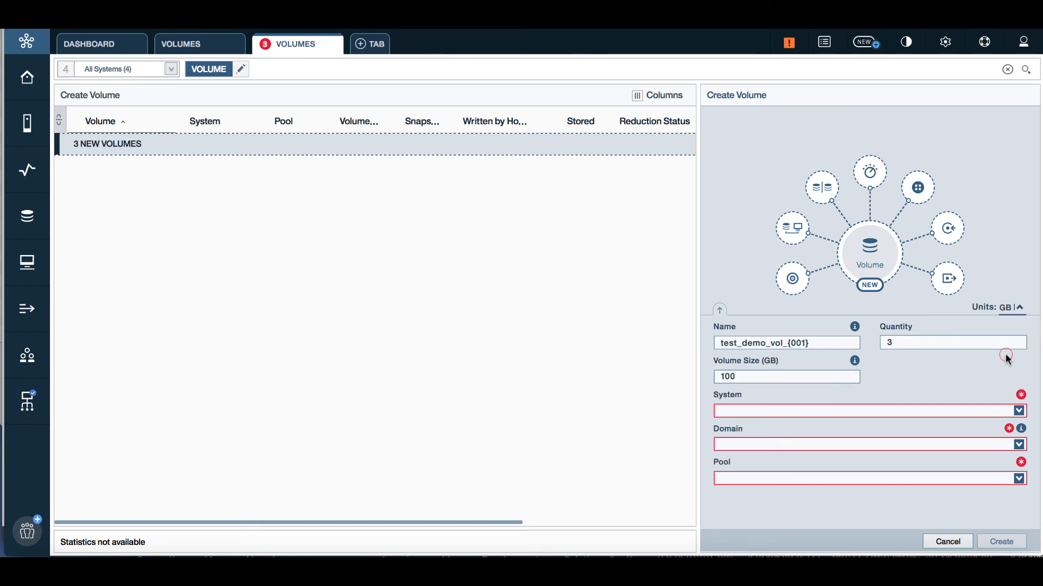
click(765, 377)
text(100)
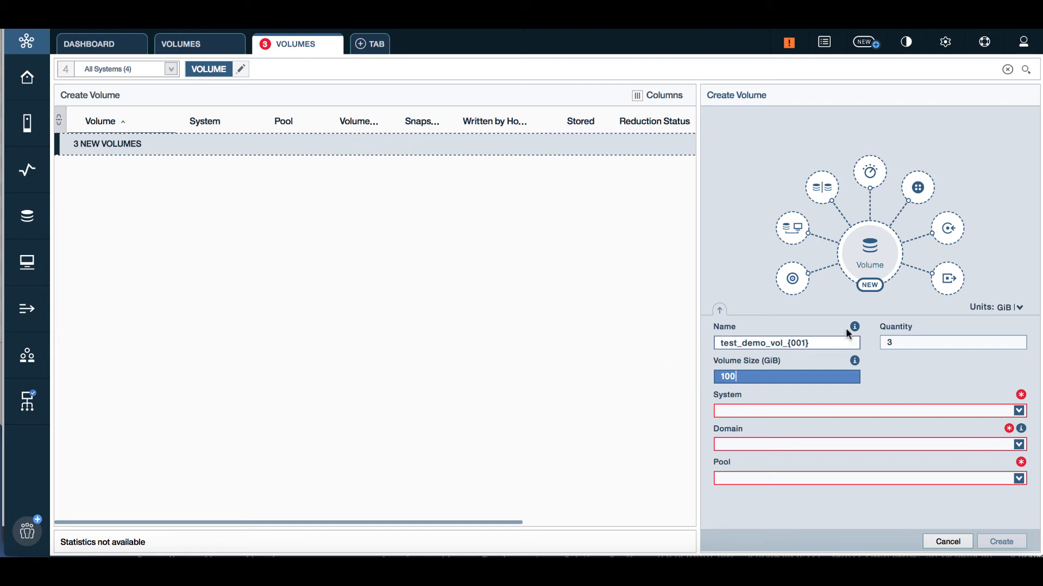
mouse_move(853, 328)
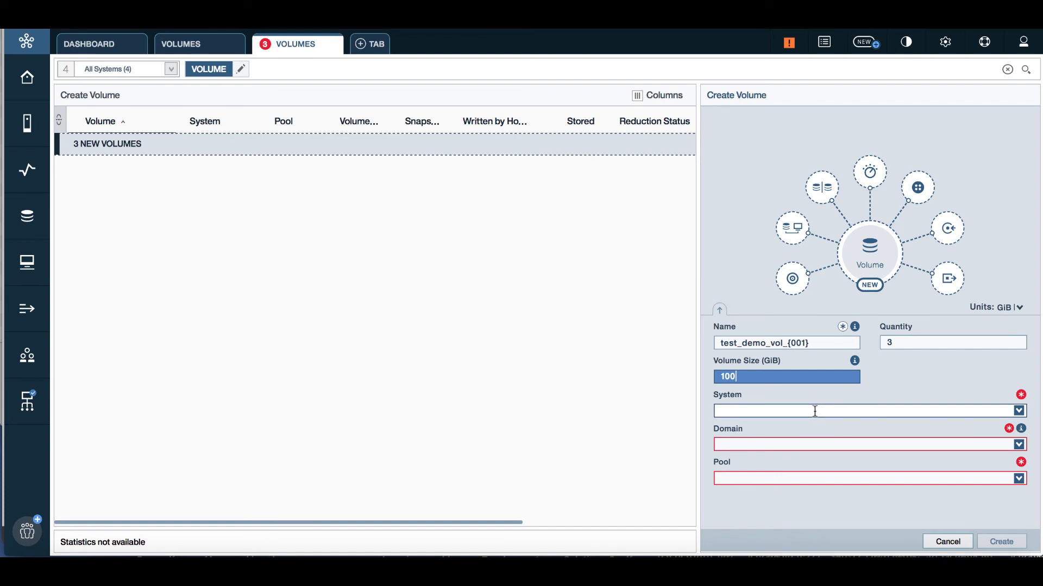
click(818, 470)
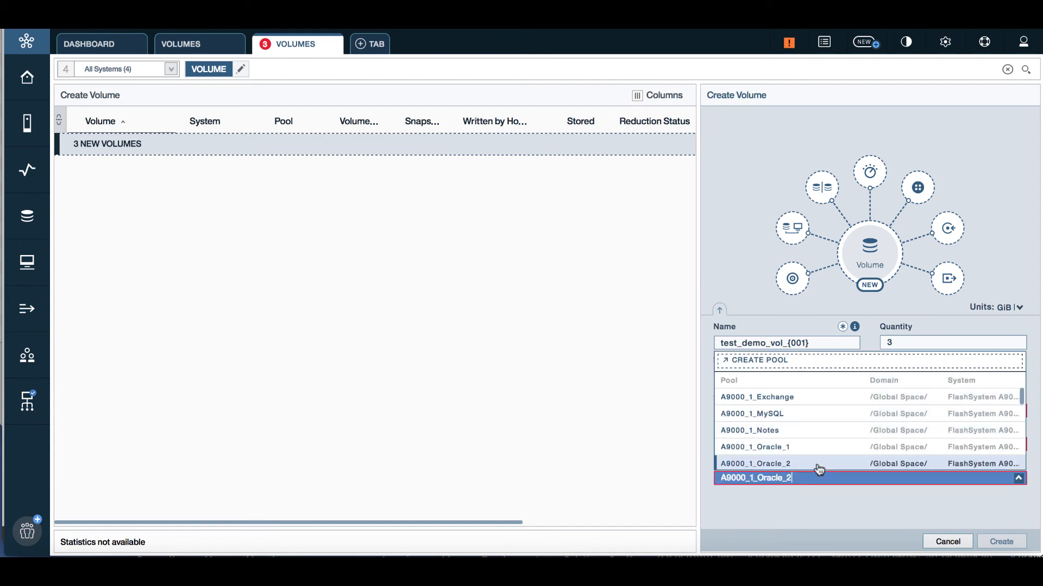
click(819, 434)
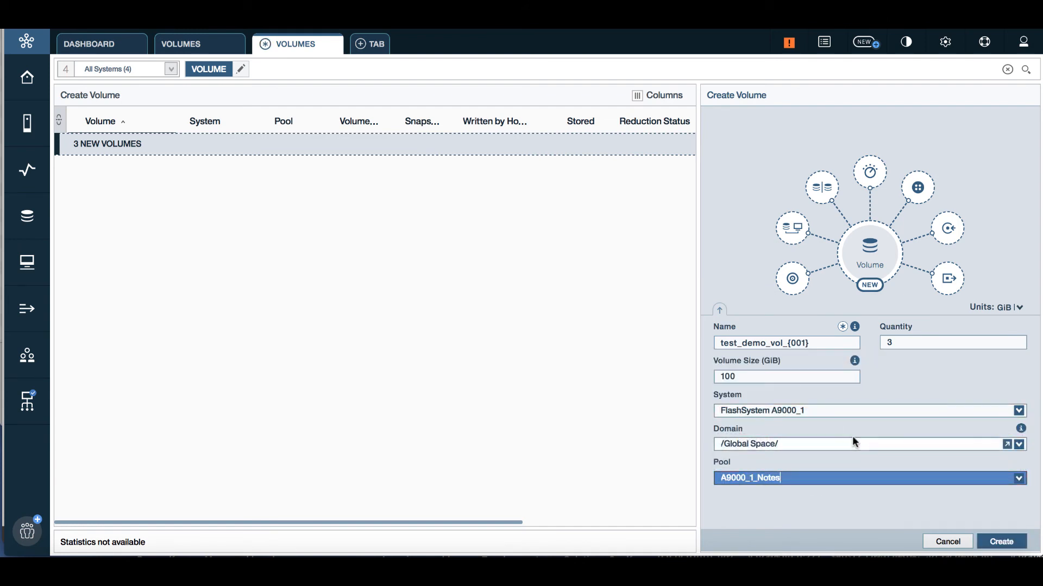
click(1002, 542)
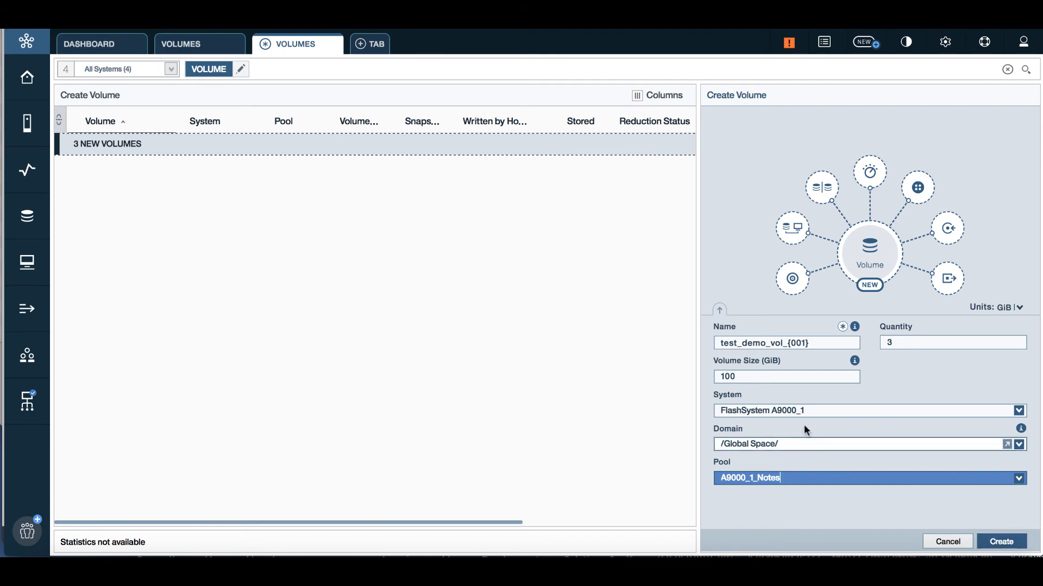
click(1010, 545)
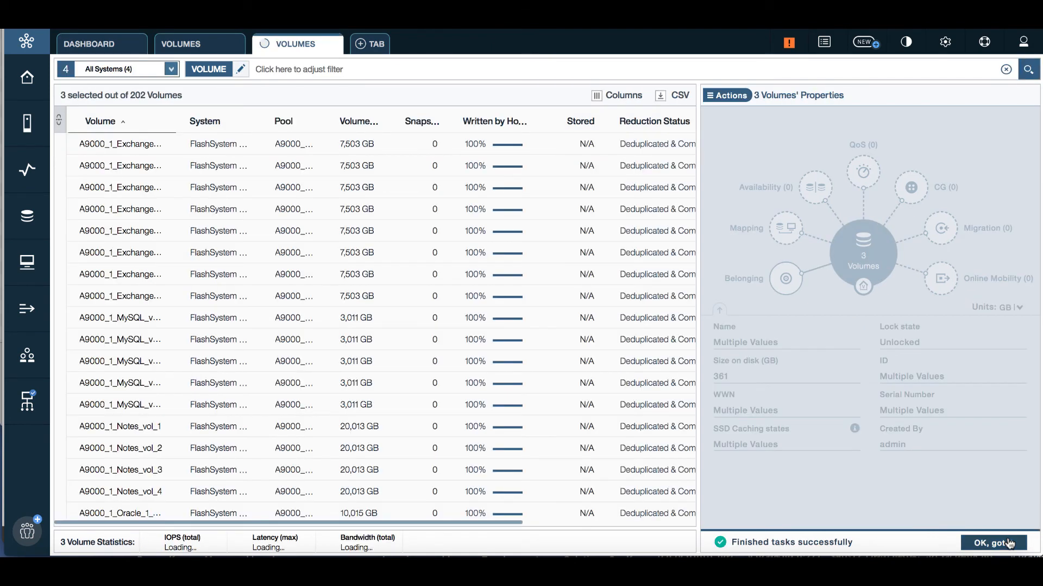
Step: Add a host mapping of test_demo_vol_001 to 003 to Demo_Host1_1 and apply it
click(1007, 543)
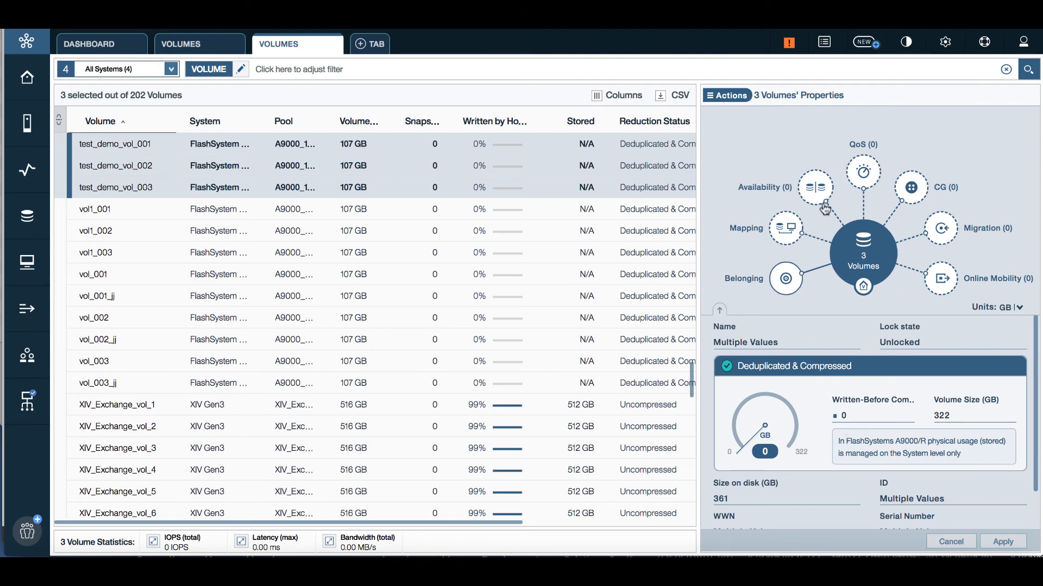
click(789, 232)
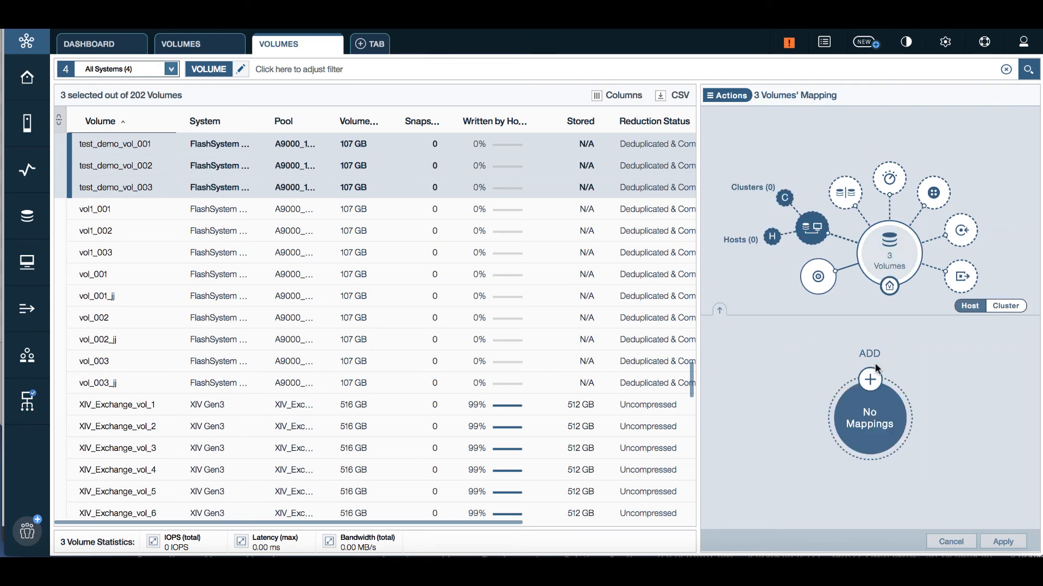
click(876, 385)
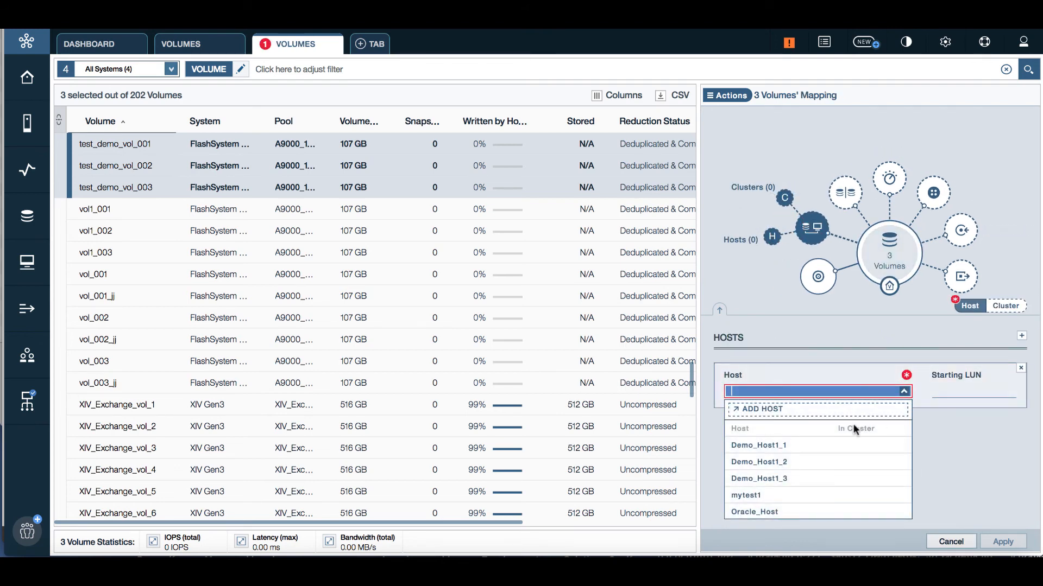
click(786, 451)
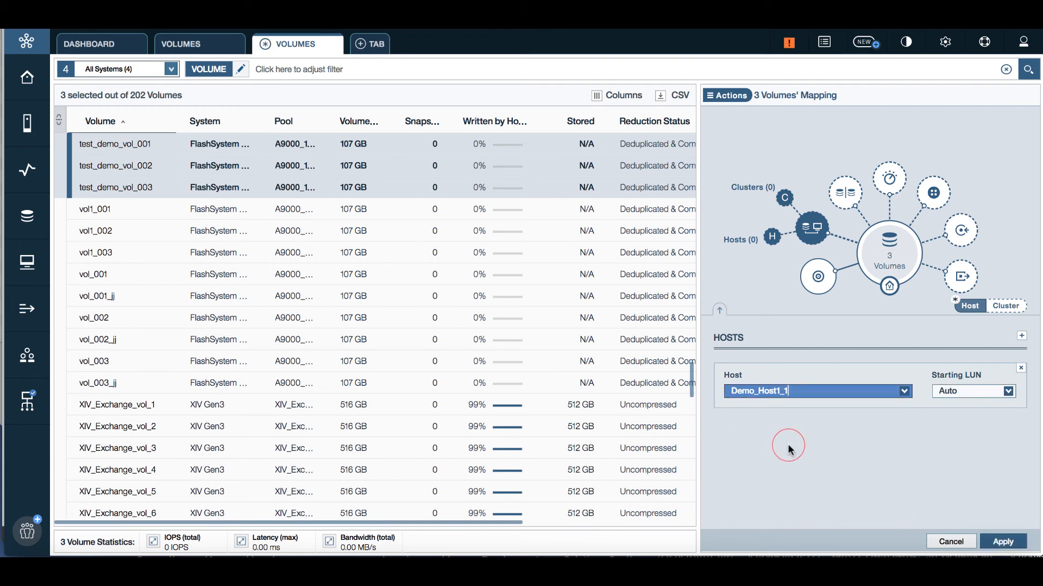
click(1000, 540)
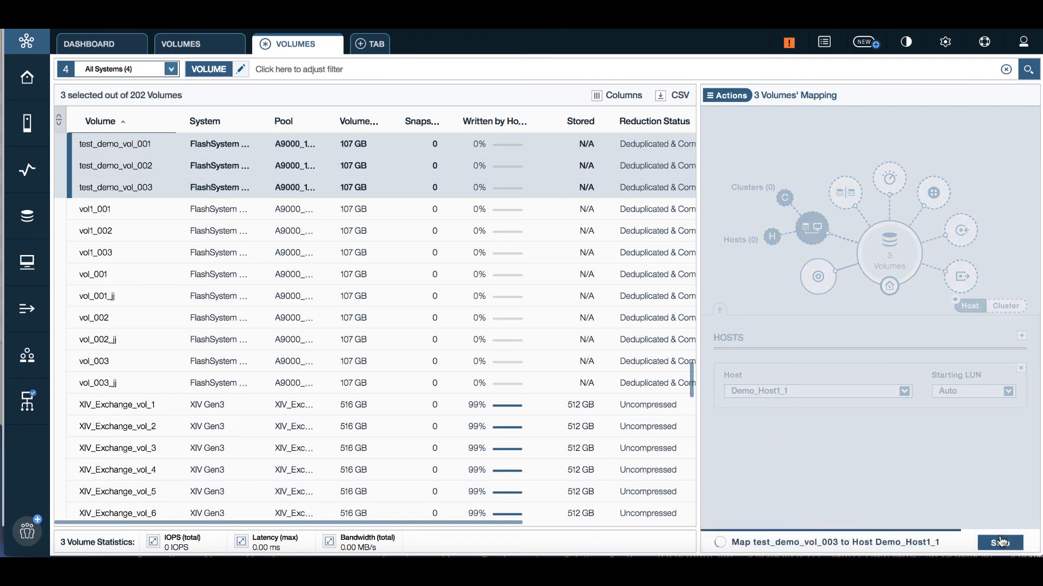
click(1000, 540)
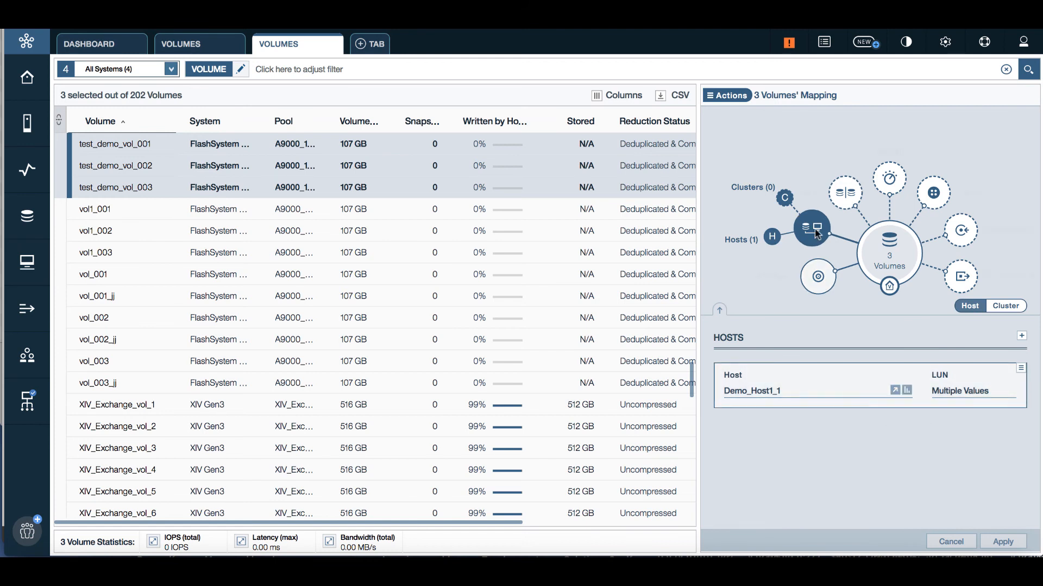
Step: Add an async mirror to FlashSystem A9000_2, pool A9000_2_Notes, with a 120-second RPO
click(843, 196)
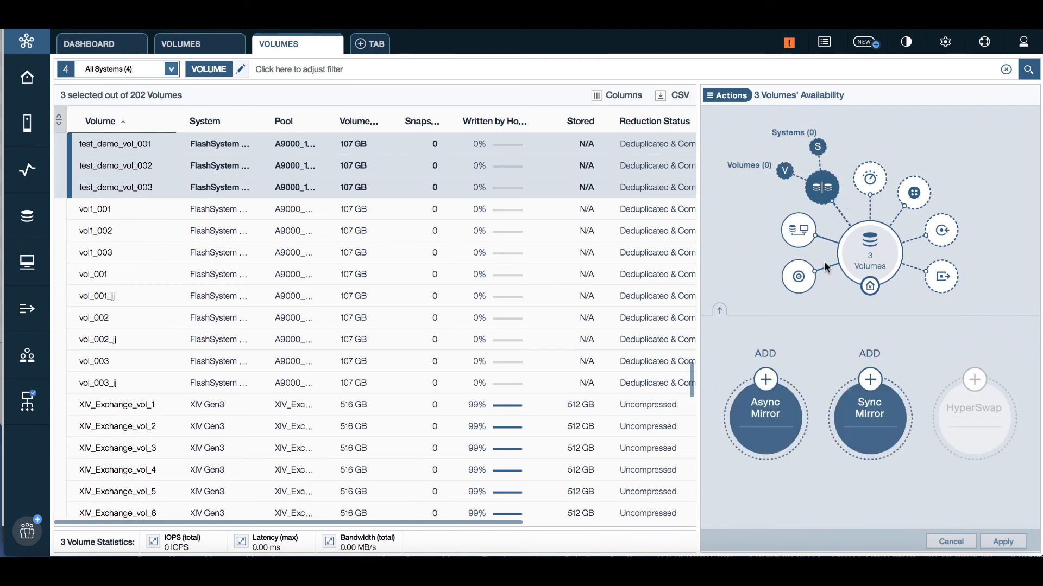
click(767, 389)
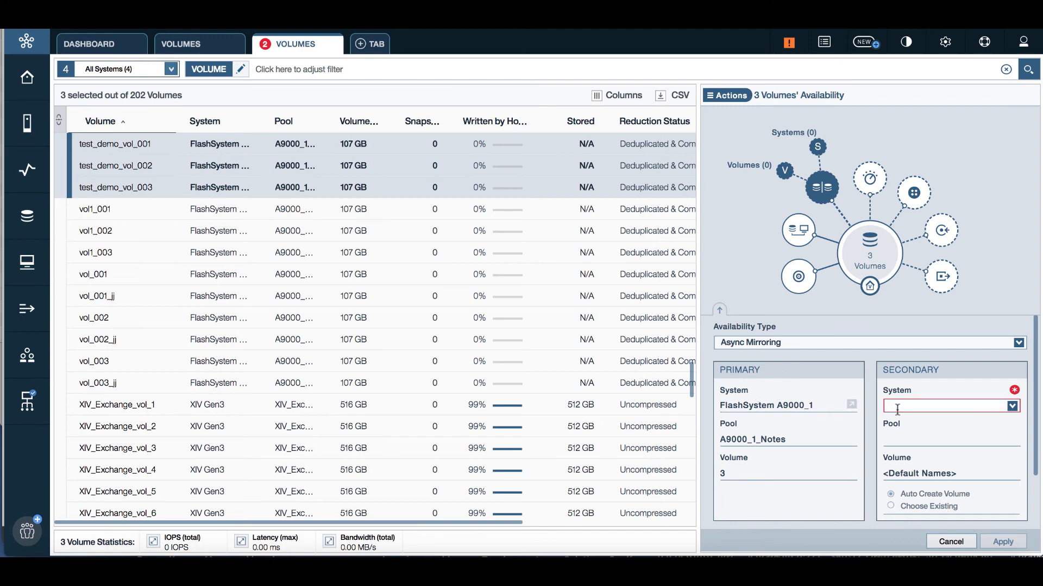
click(916, 405)
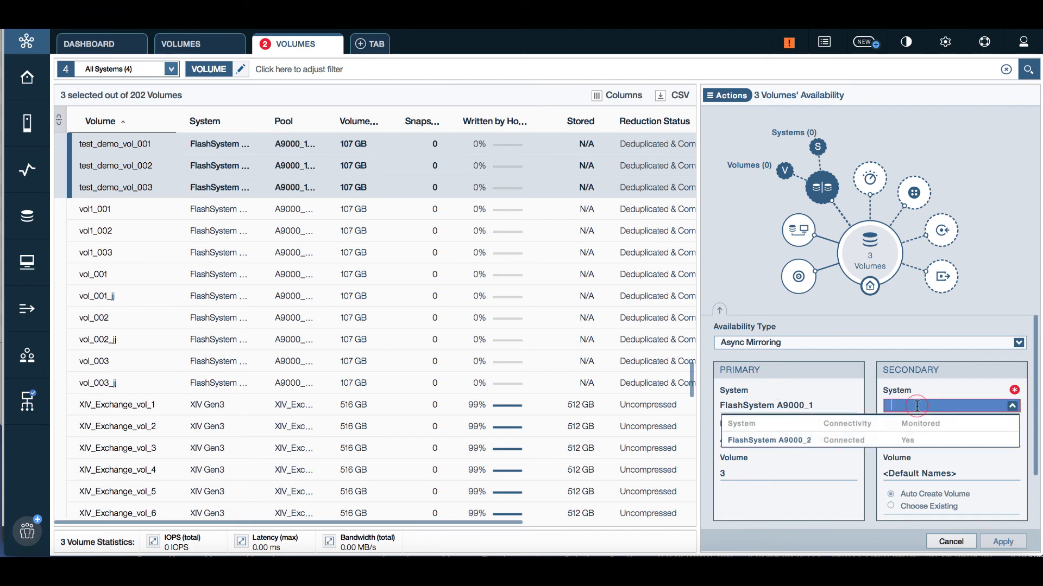
click(813, 441)
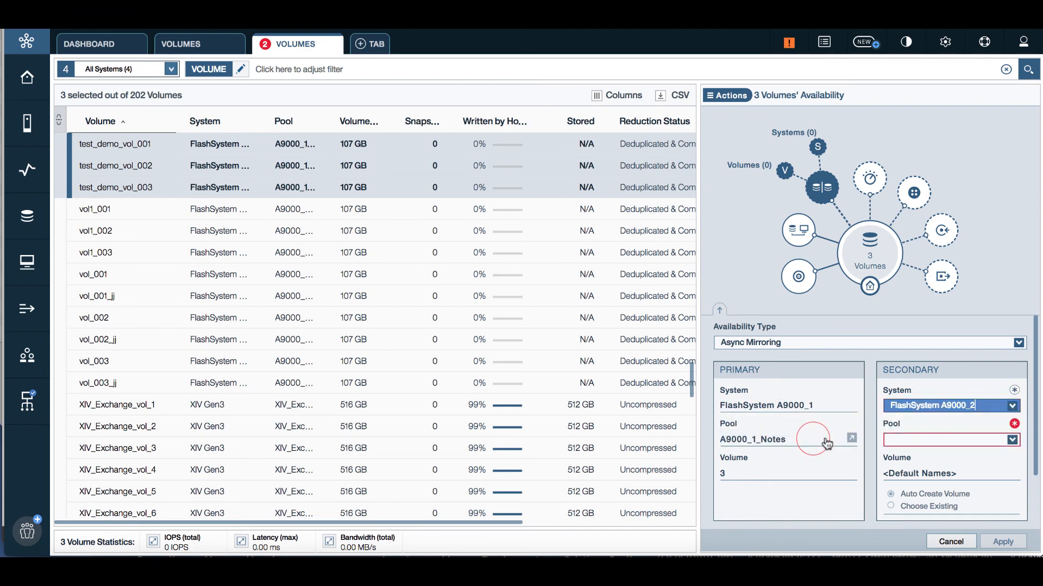
click(942, 441)
click(929, 509)
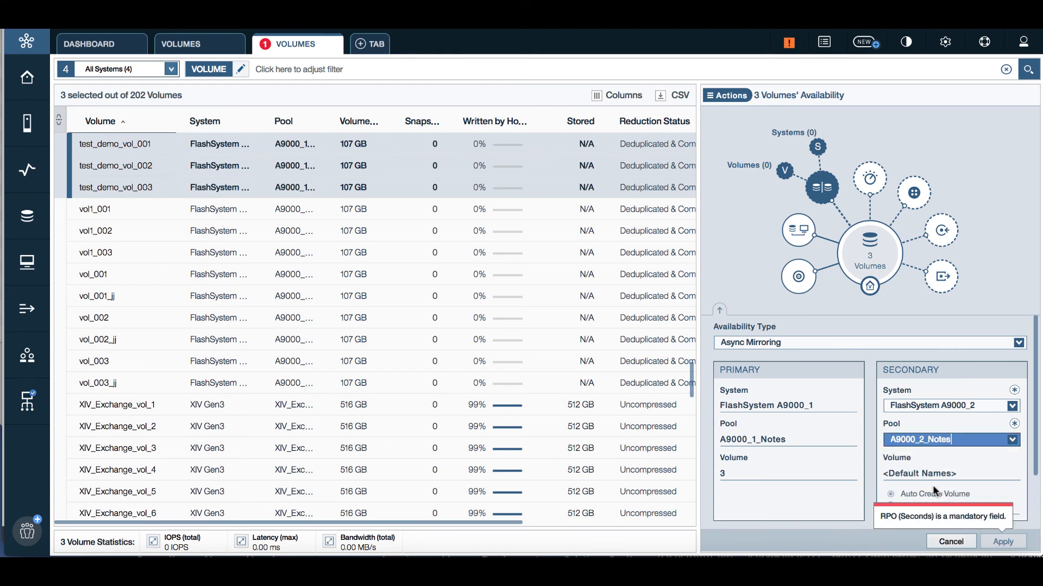
scroll(927, 480, down, 2)
click(788, 517)
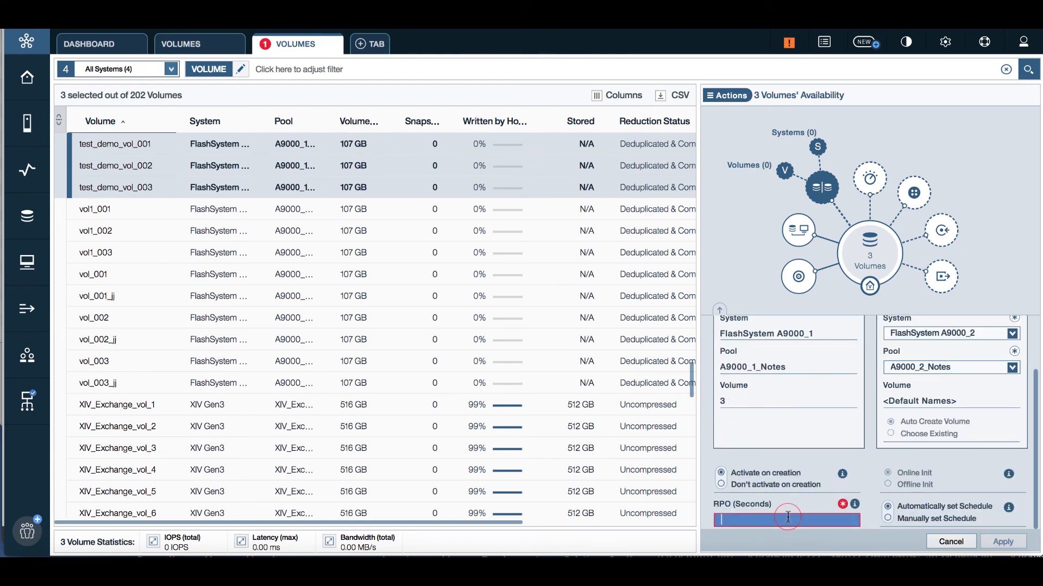
text(120)
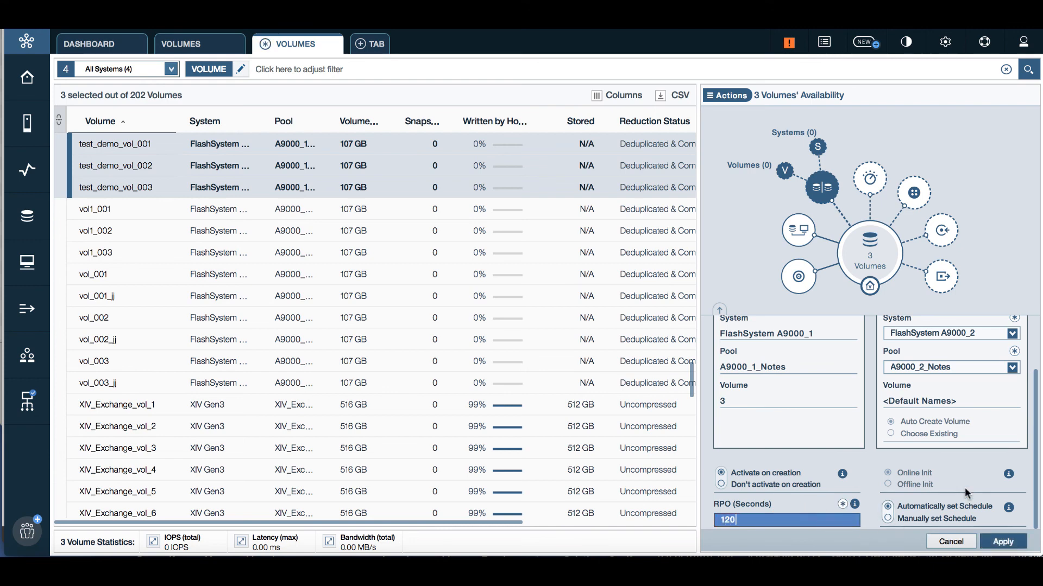
click(997, 542)
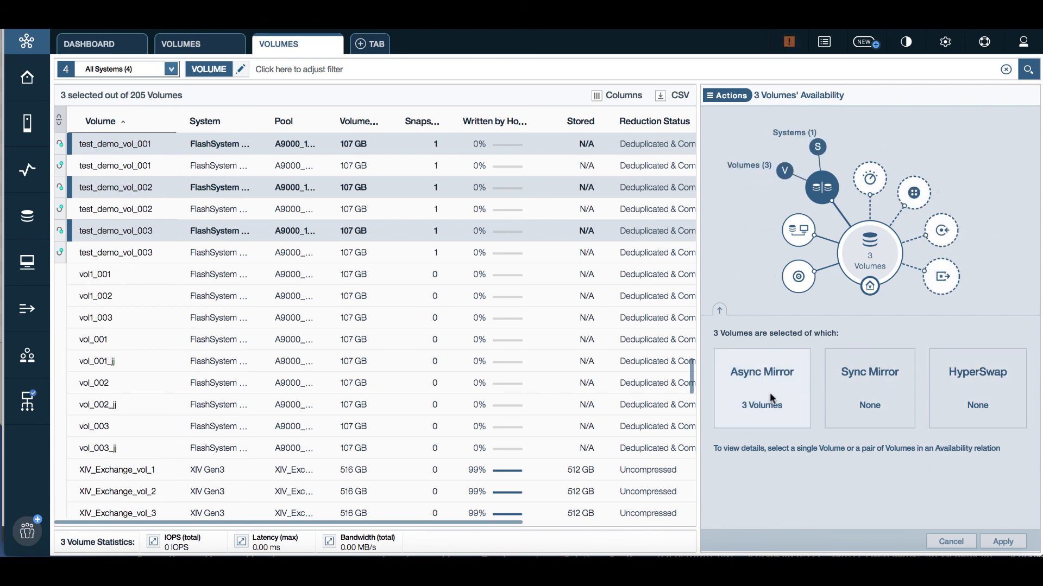
mouse_move(58, 234)
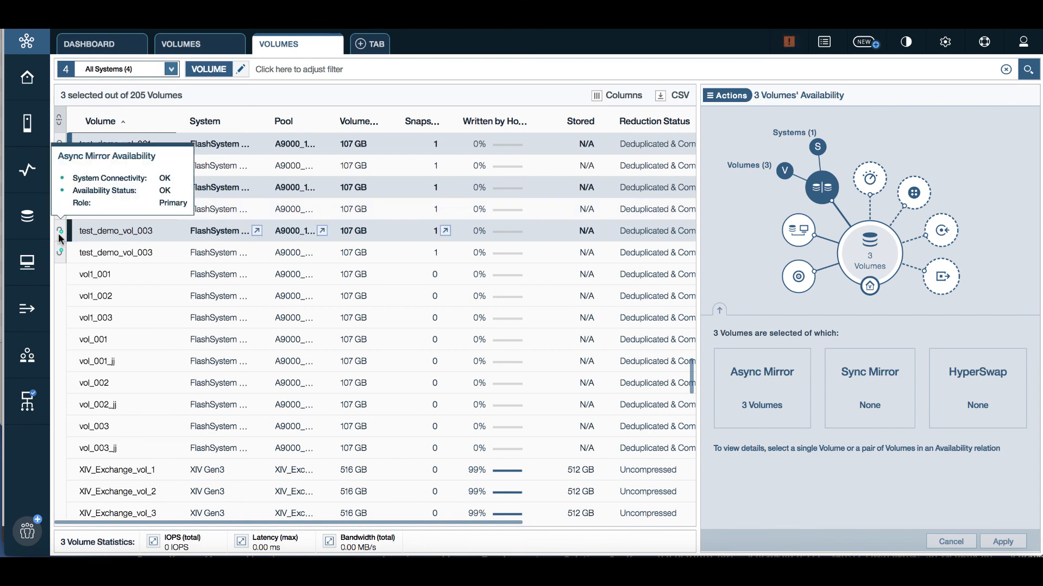